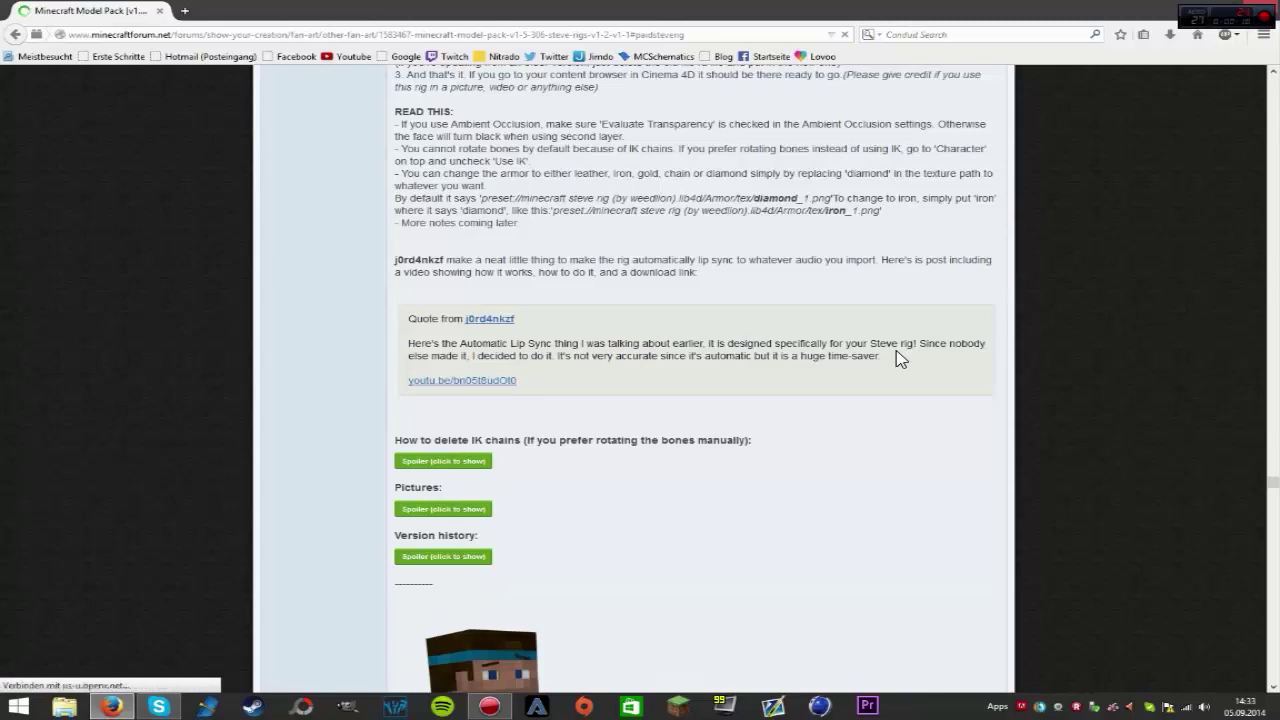
- Scroll the forum thread to the paid Steve Rig section and follow its $15 GetDPD link
scroll(895, 370, down, 2)
scroll(880, 400, down, 2)
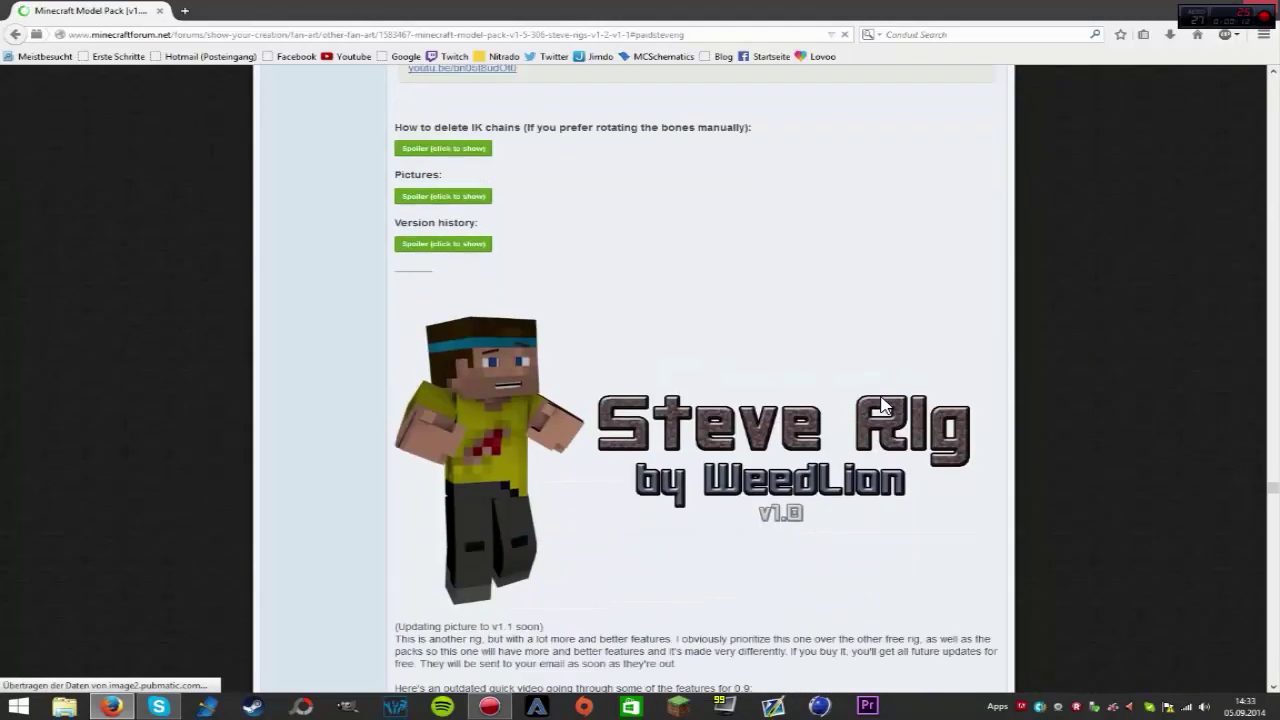
scroll(867, 355, down, 1)
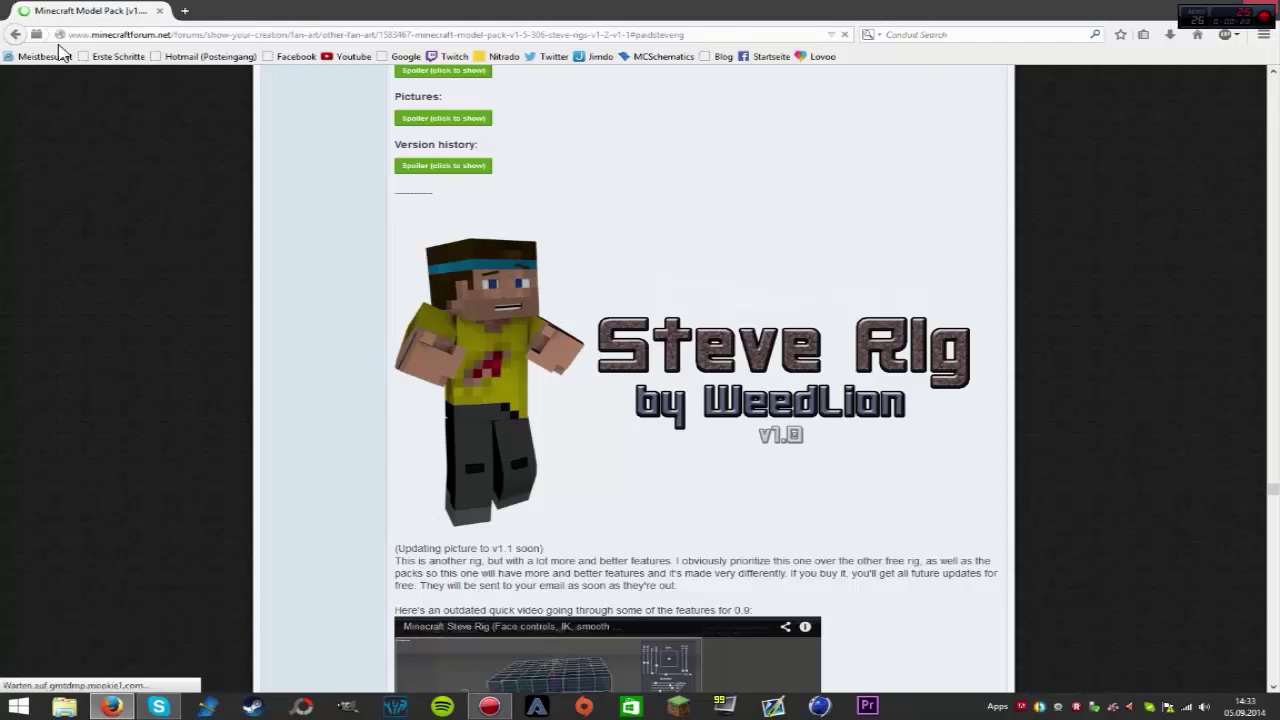
drag(453, 224, 441, 301)
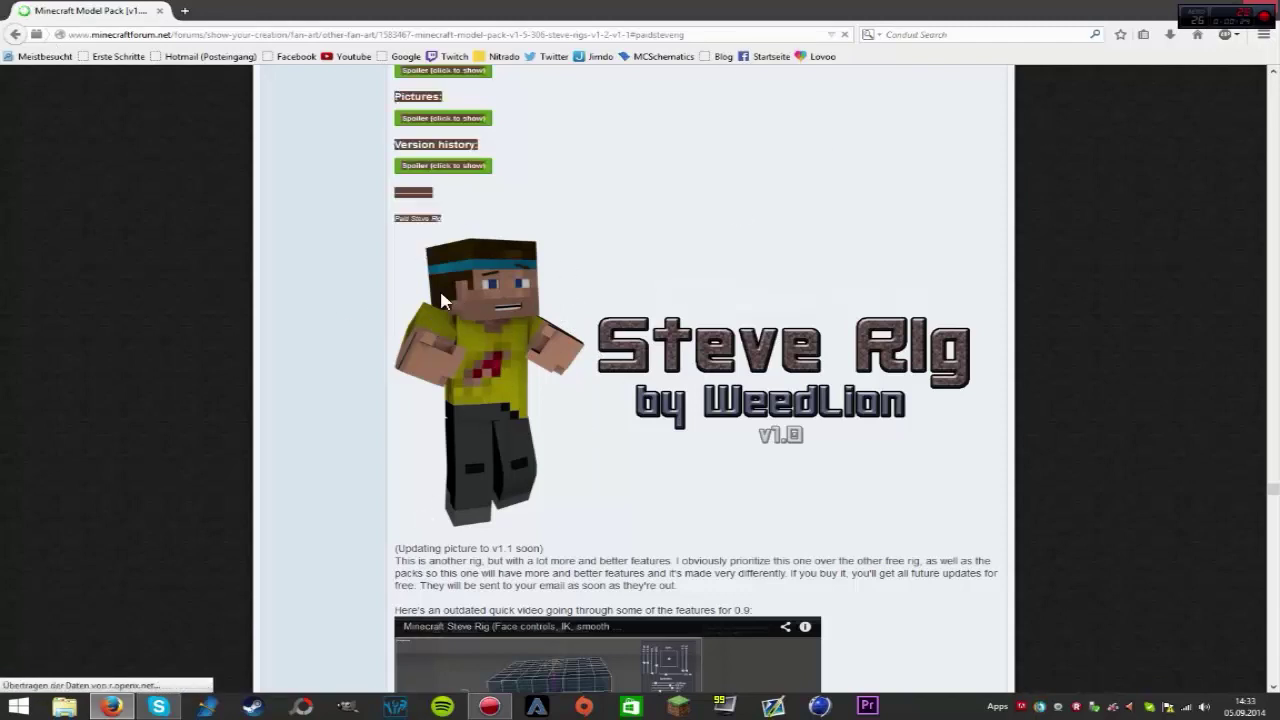
scroll(443, 280, down, 3)
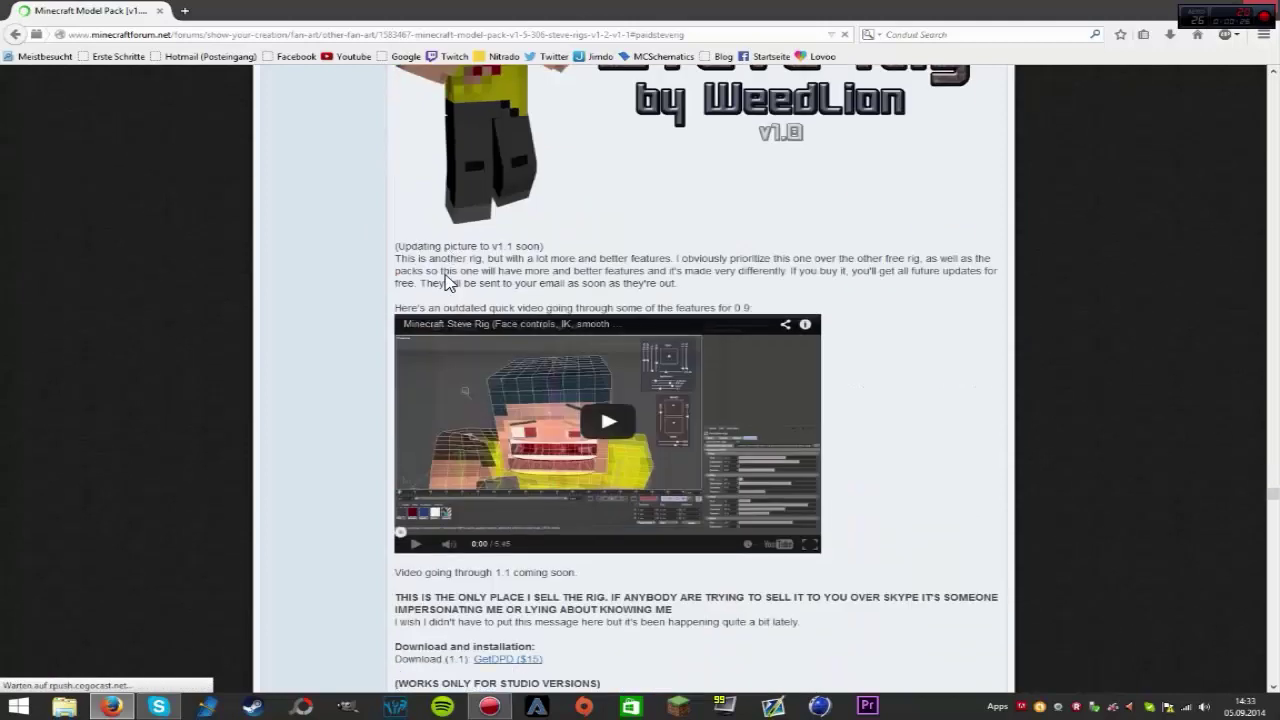
scroll(420, 280, down, 2)
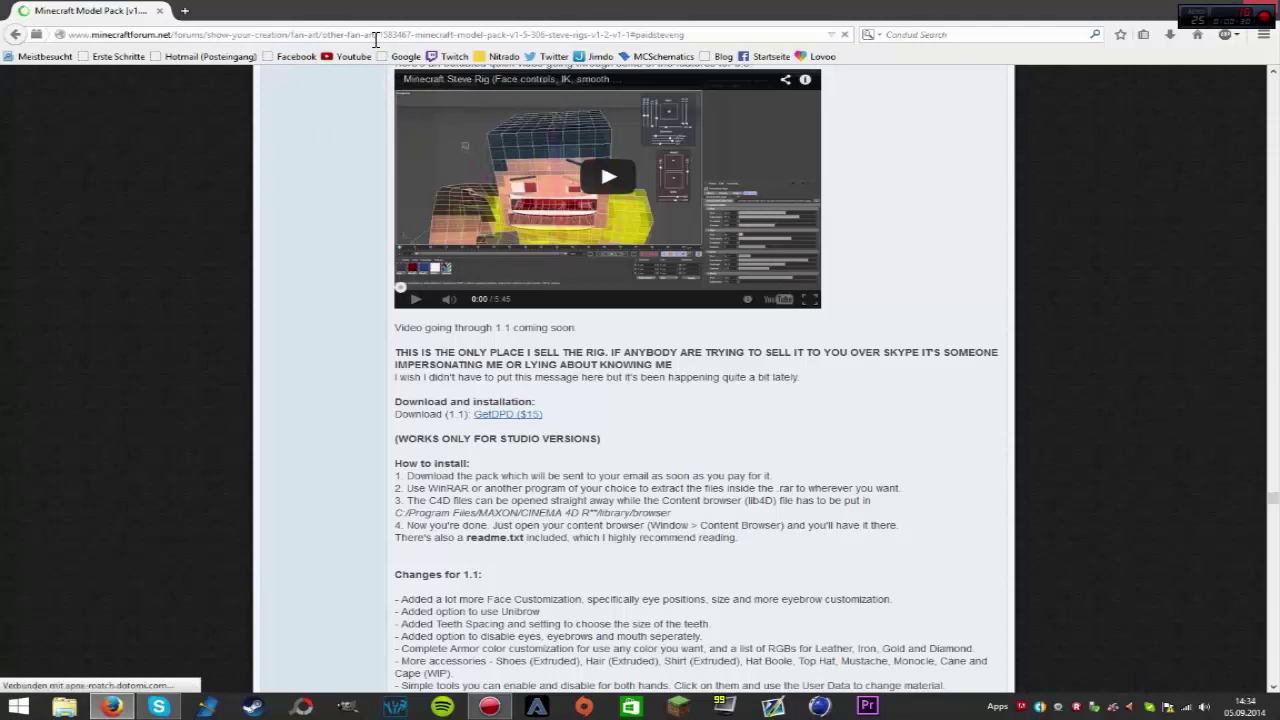
click(538, 414)
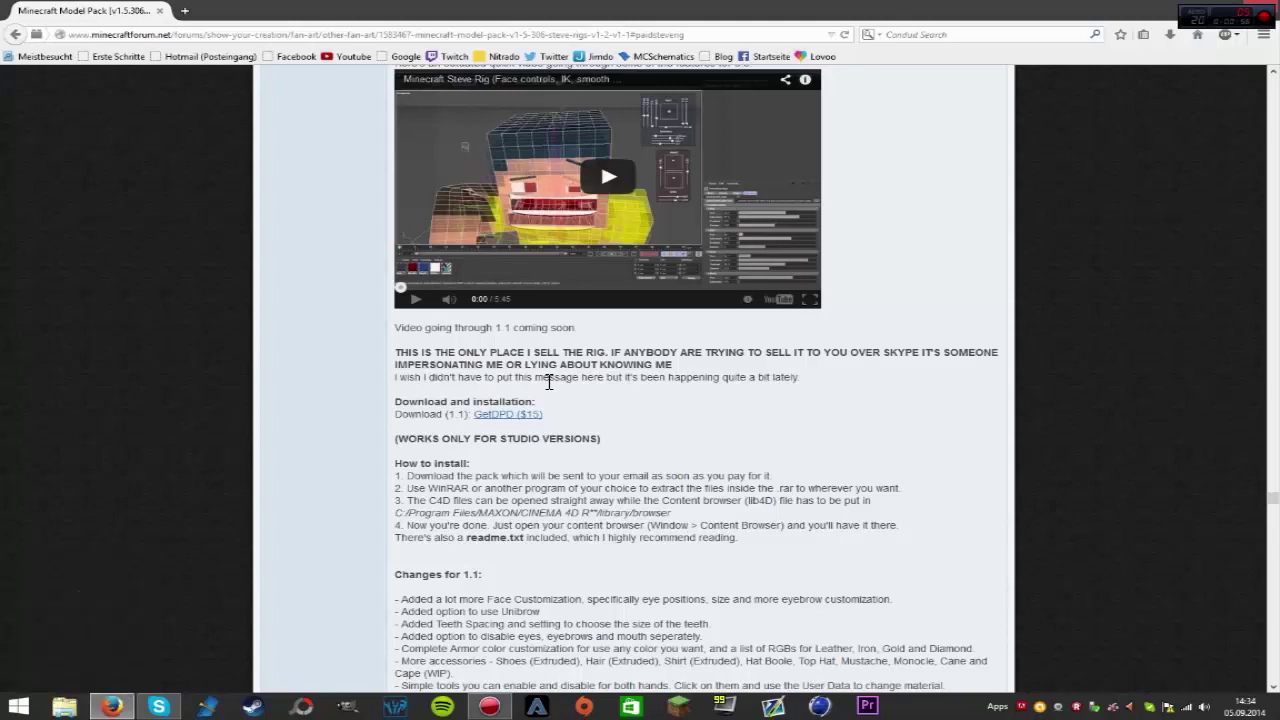
- Scroll back up through the v1.1 and v1.2 rig descriptions
scroll(549, 381, up, 10)
key(ctrl+a)
scroll(896, 439, down, 3)
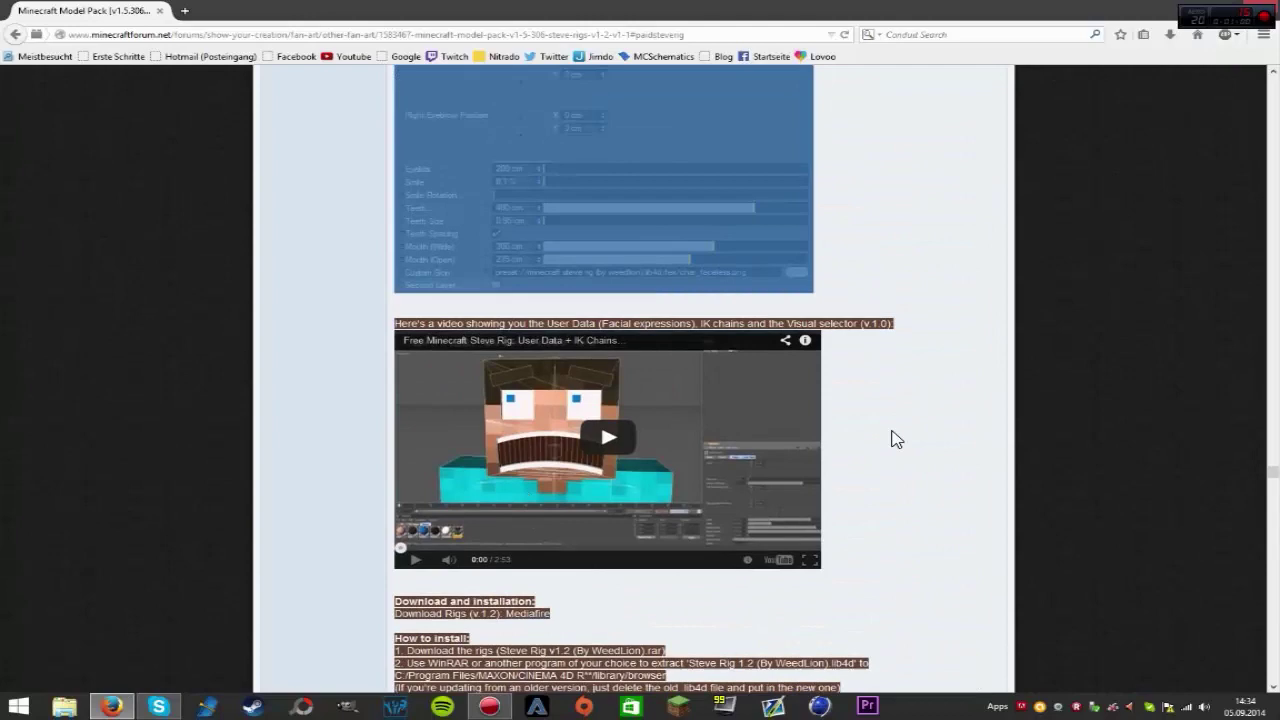
click(896, 439)
scroll(890, 437, up, 4)
scroll(890, 437, up, 6)
scroll(890, 437, up, 3)
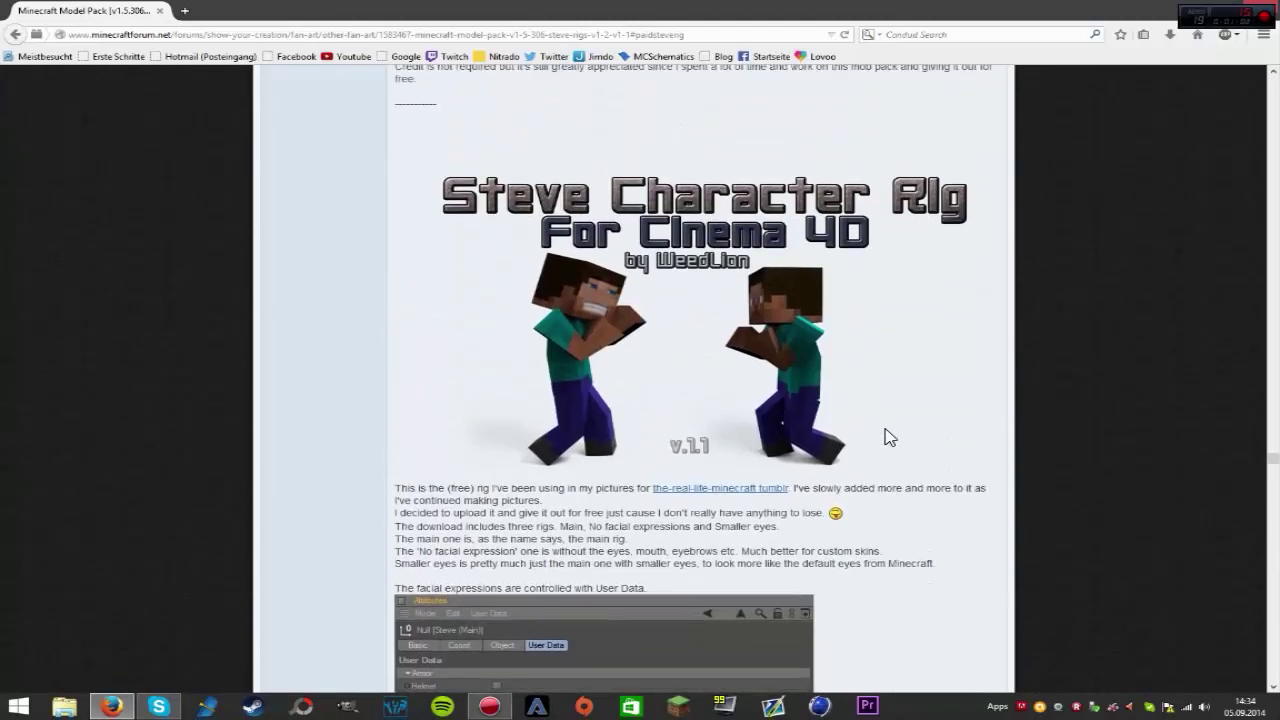
- Scroll down to the paid rig's seller and Studio-only notes, then minimize Firefox
scroll(888, 437, down, 5)
scroll(872, 437, down, 5)
scroll(872, 437, down, 5)
scroll(848, 437, down, 4)
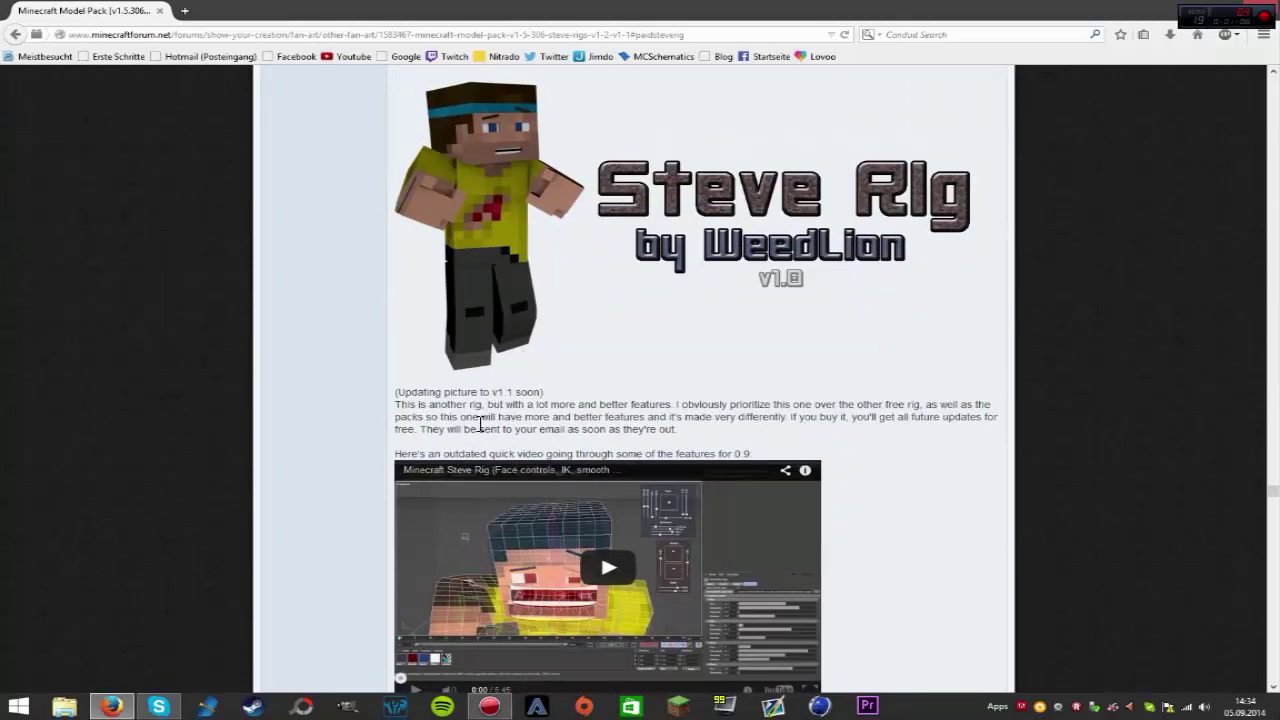
scroll(480, 424, down, 2)
scroll(480, 424, down, 5)
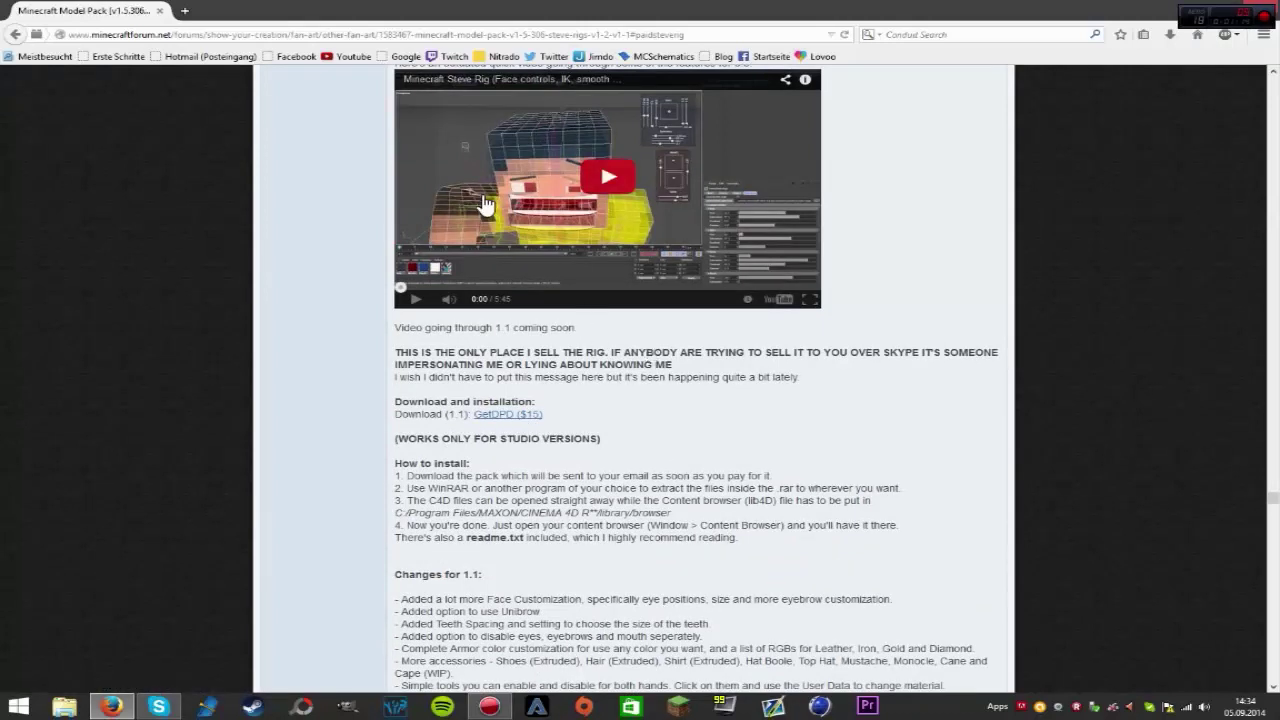
click(1270, 8)
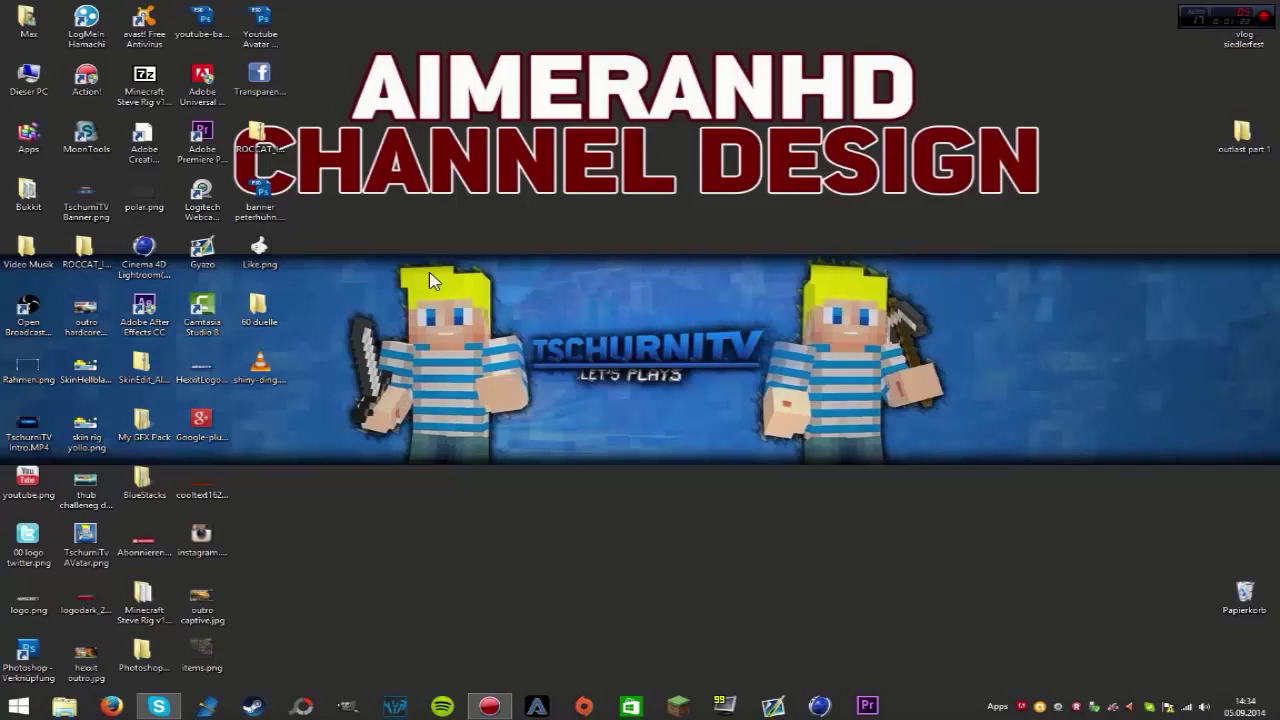
- Open the Minecraft Steve Rig archive in 7-Zip and move its window aside
drag(144, 78, 607, 545)
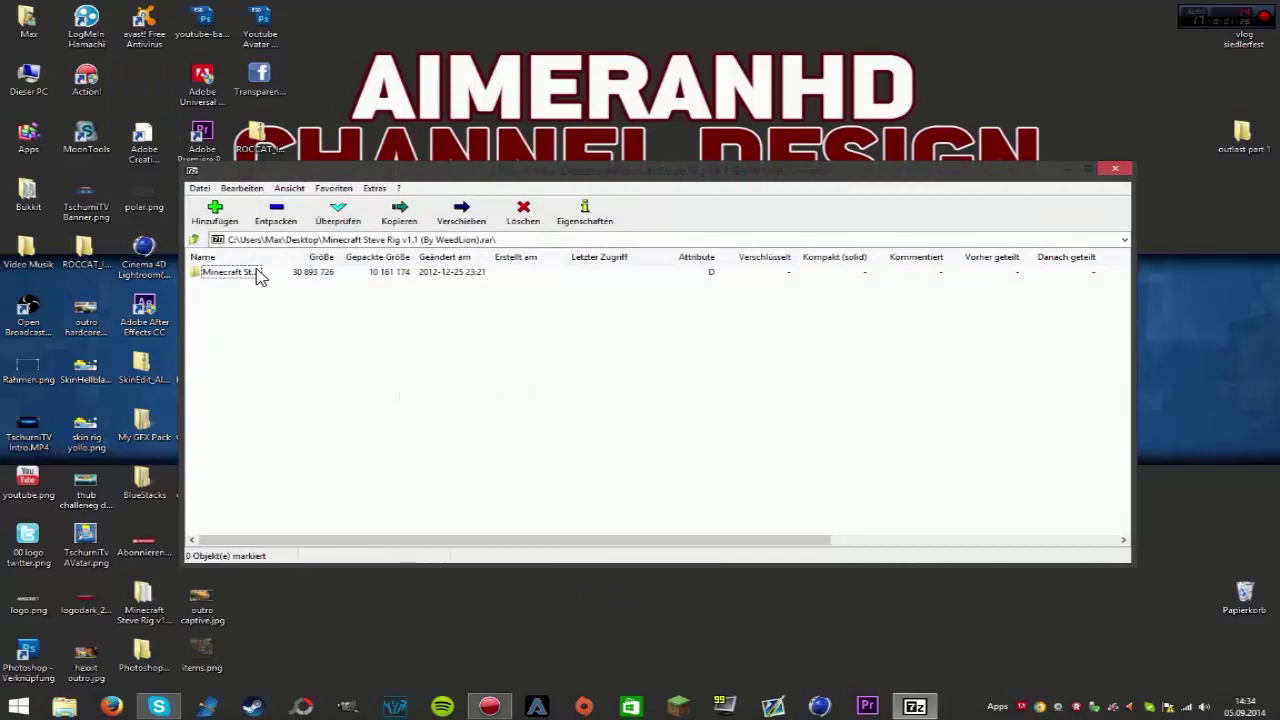
click(258, 274)
click(250, 366)
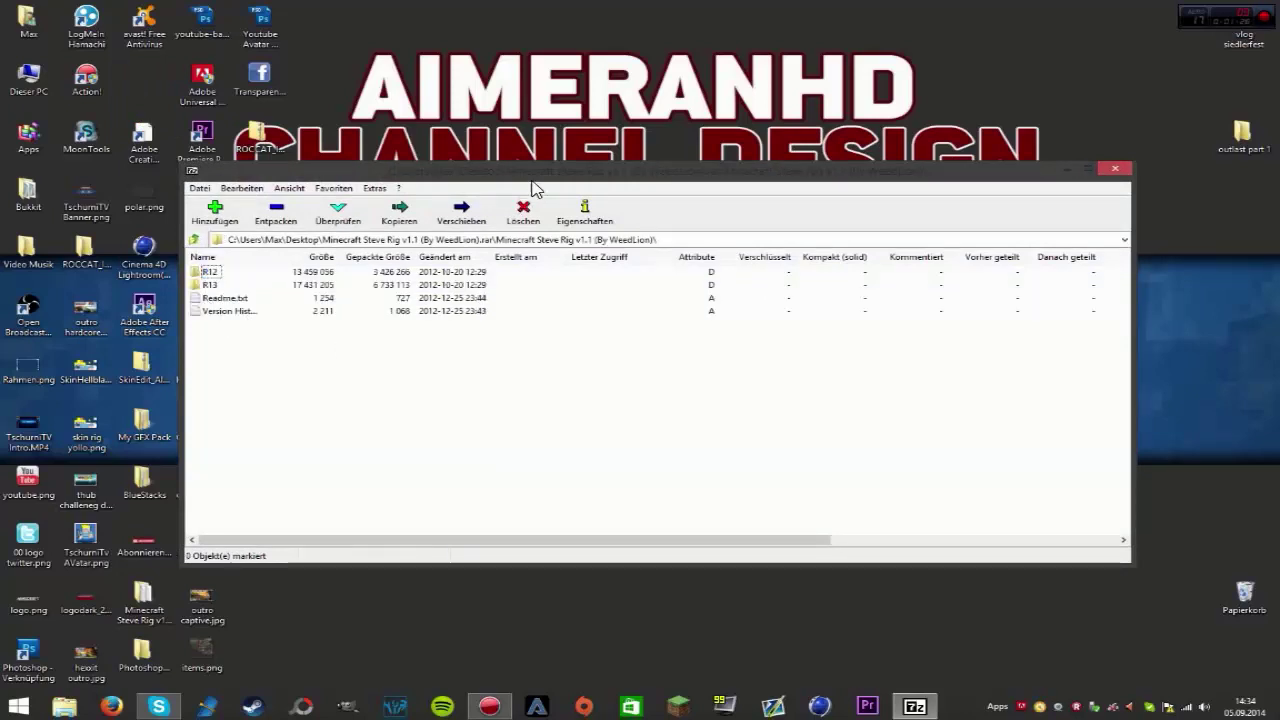
drag(532, 178, 610, 177)
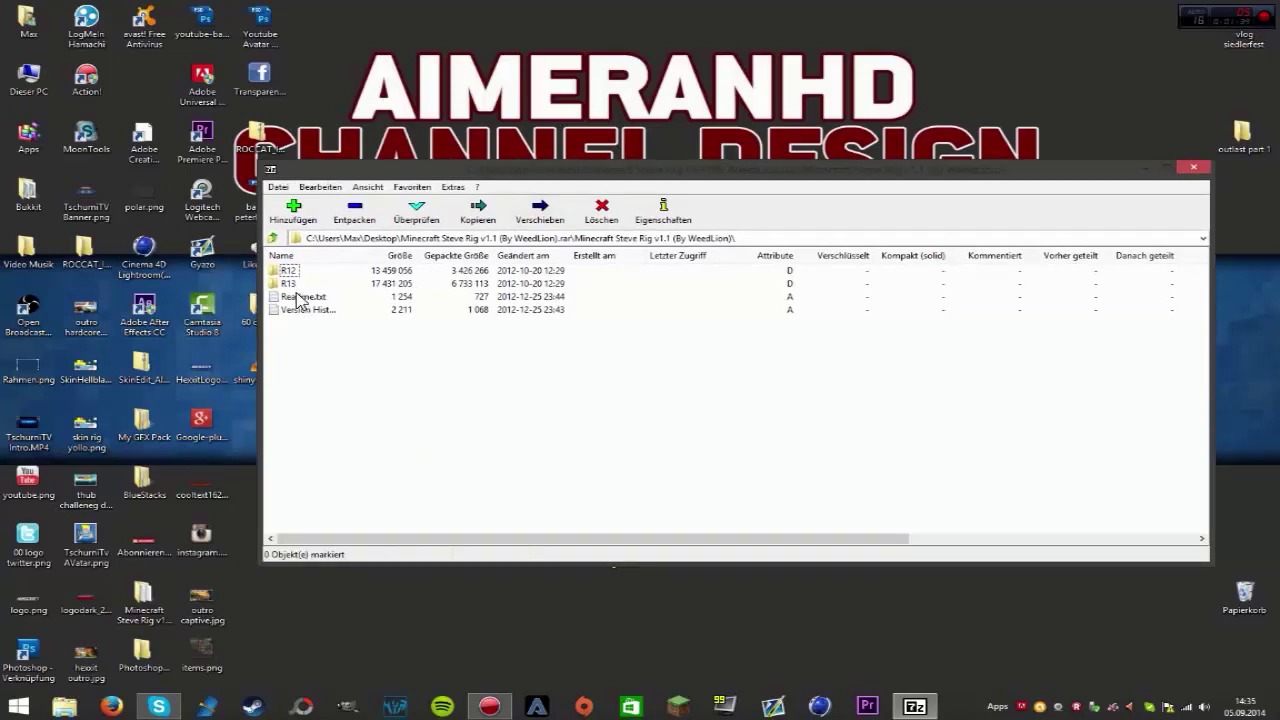
- Check the R13 and R12 folders, then extract R12 onto the desktop
double_click(290, 285)
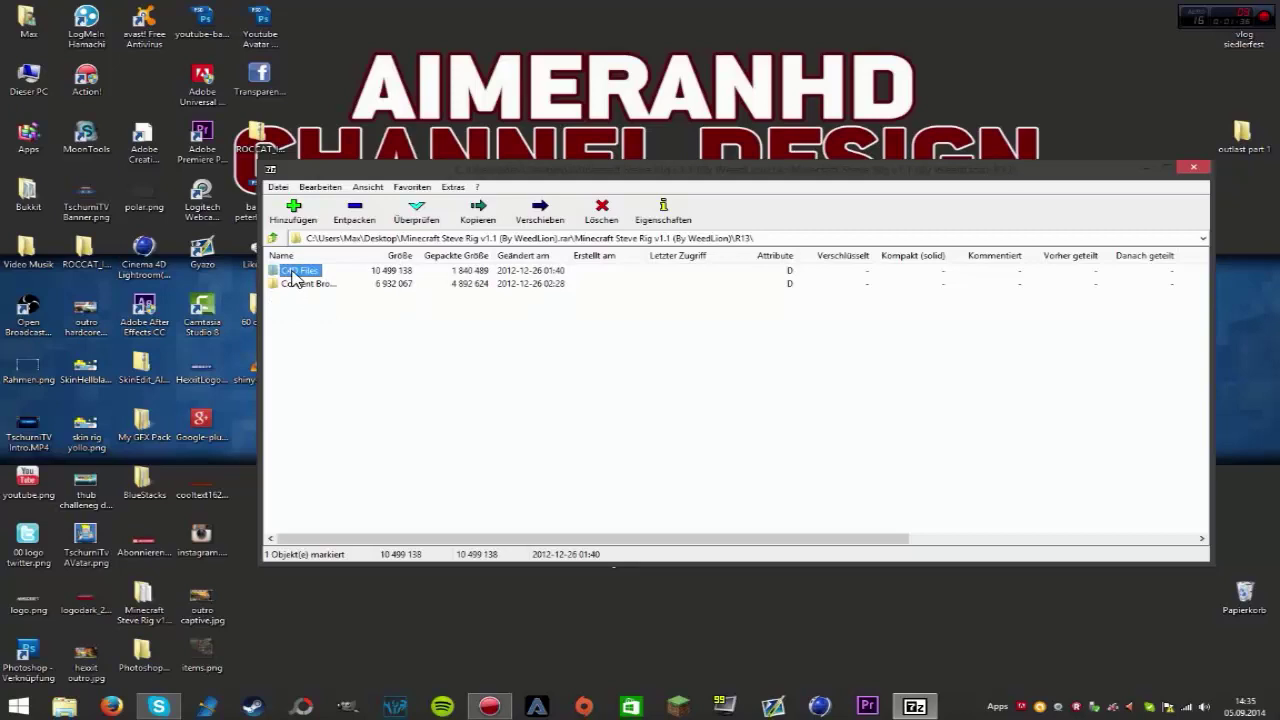
click(274, 239)
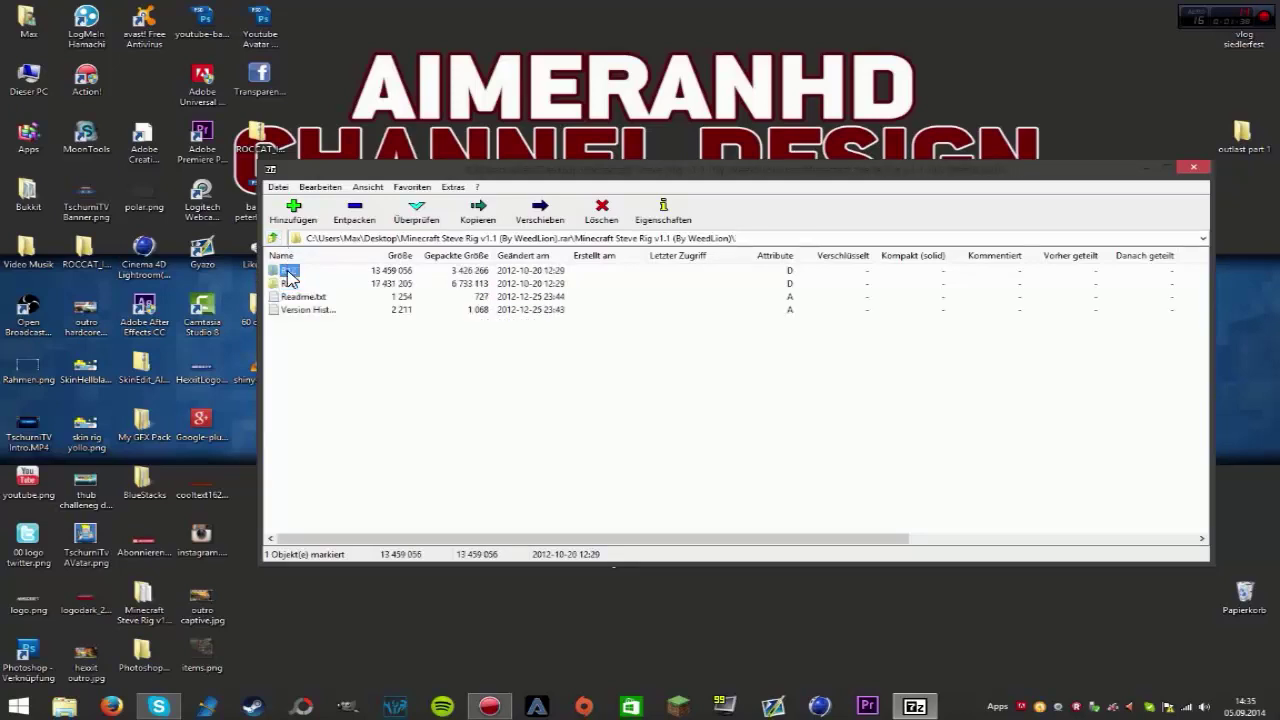
double_click(289, 272)
click(275, 241)
mouse_move(587, 117)
mouse_down()
mouse_move(630, 93)
mouse_move(798, 604)
mouse_up()
mouse_move(608, 545)
mouse_down()
mouse_move(417, 415)
mouse_move(152, 91)
mouse_up()
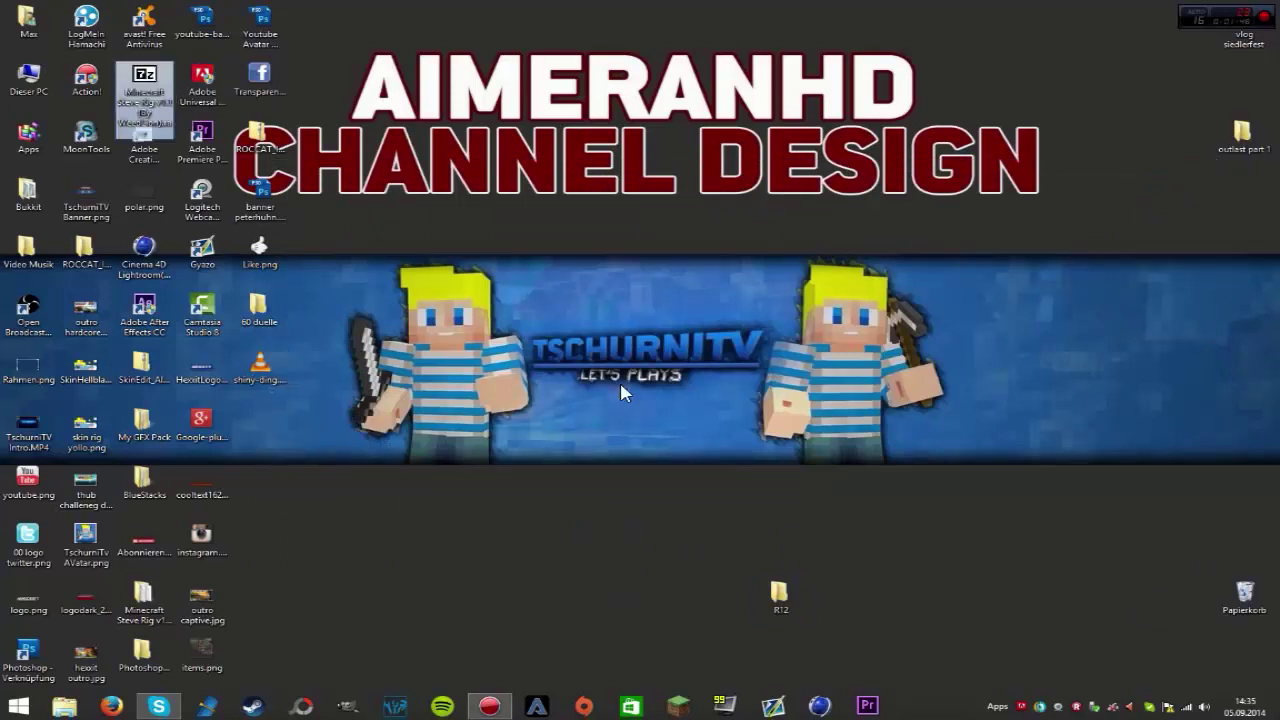
- Open the extracted R12 folder and look through its C4D Files and tex folders
double_click(797, 598)
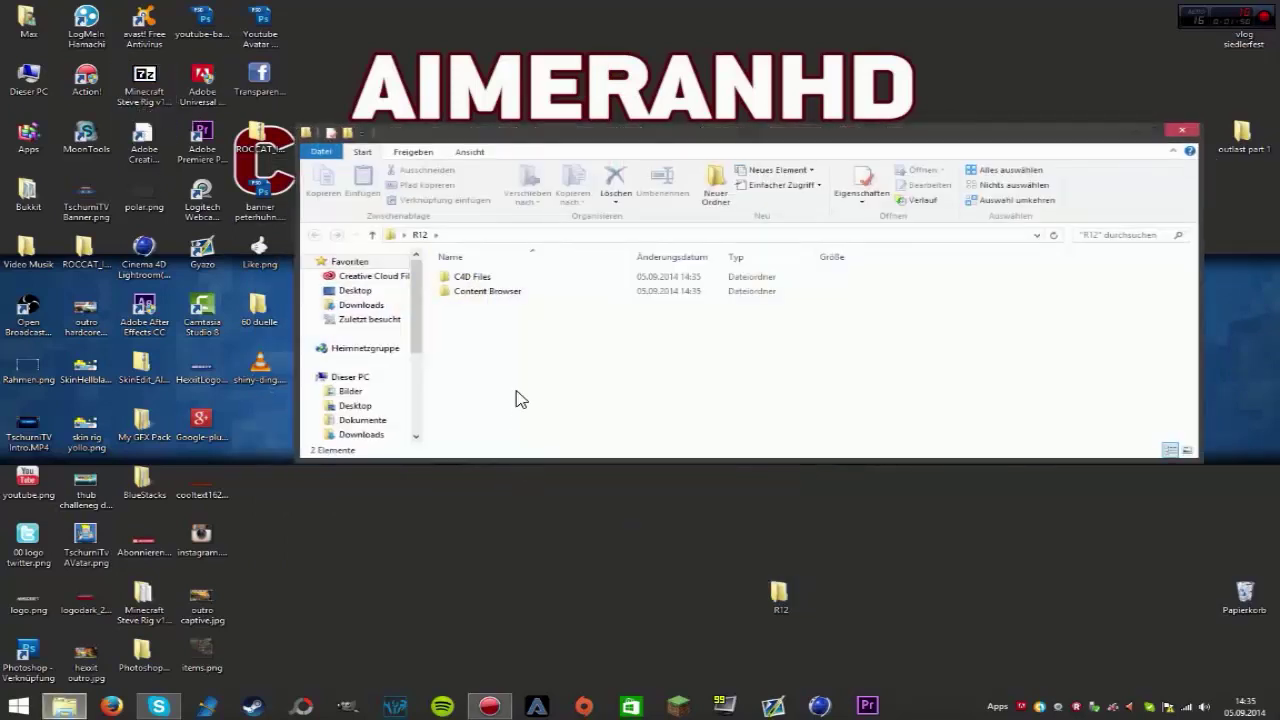
double_click(470, 278)
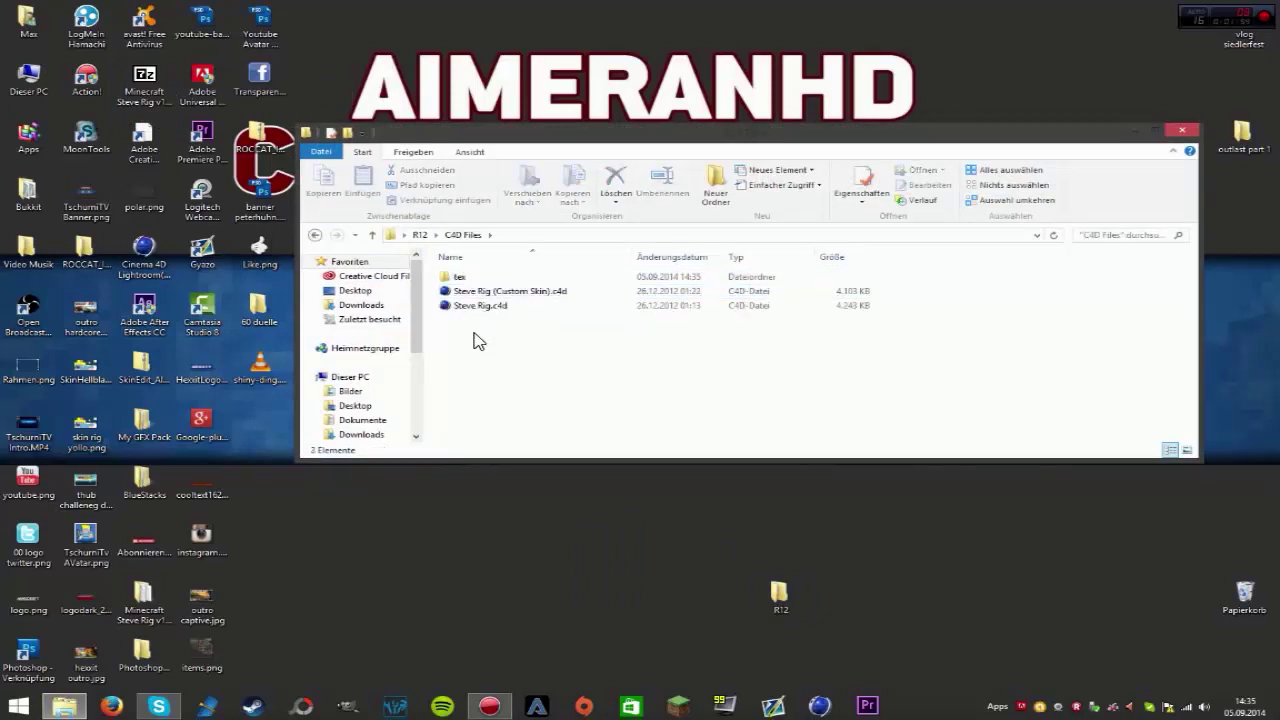
click(468, 292)
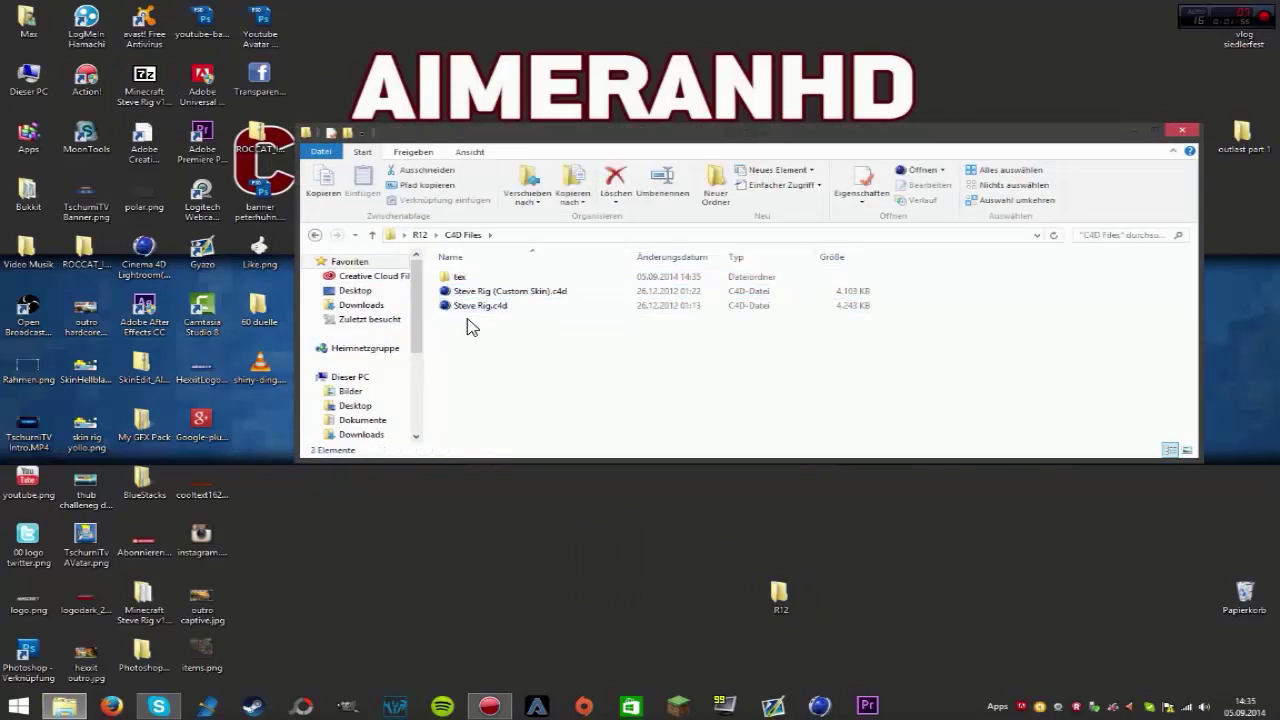
double_click(462, 278)
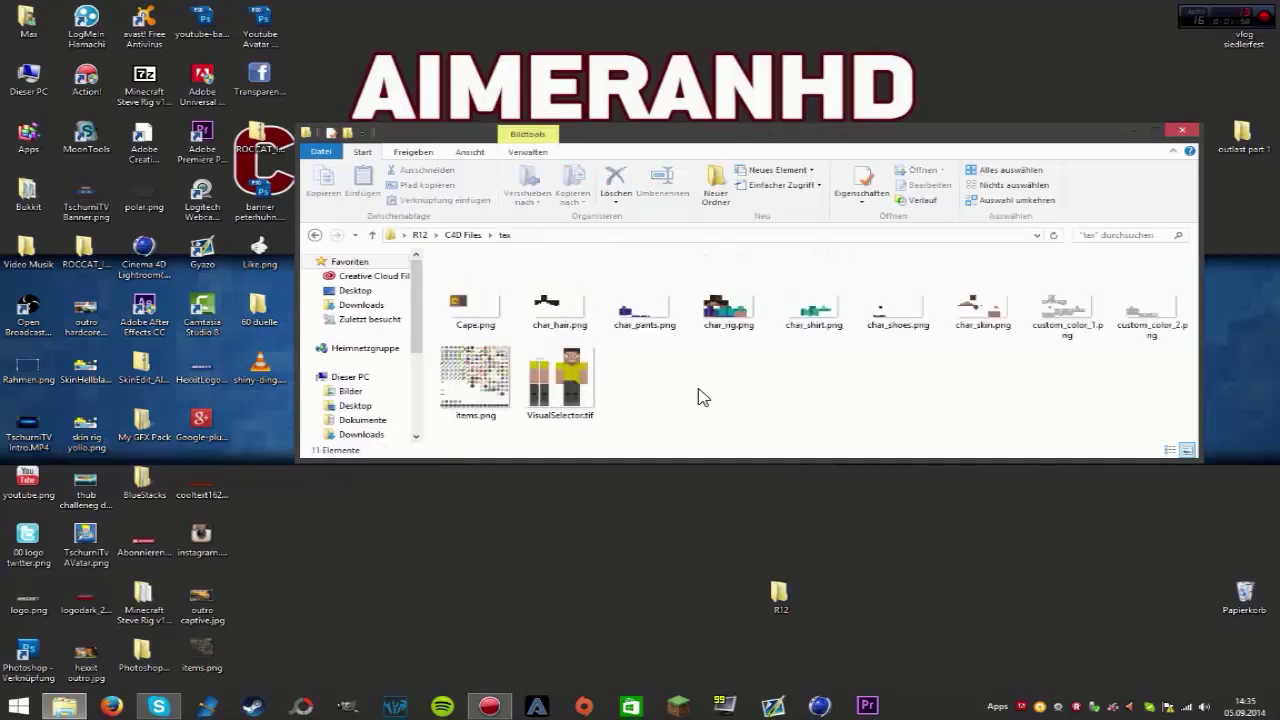
click(315, 235)
click(315, 235)
- In Content Browser, try opening the steve rig v1.1 .lib4d file, then leave it selected there
double_click(478, 289)
double_click(488, 290)
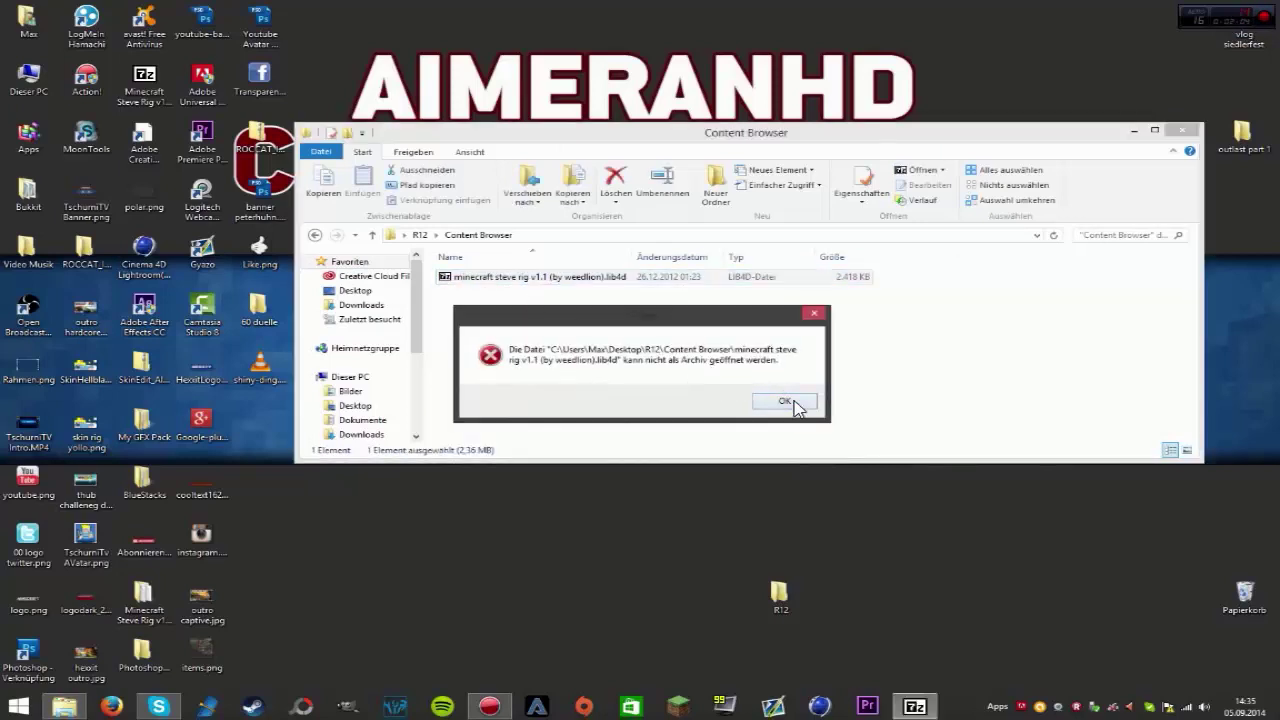
click(784, 401)
drag(470, 278, 790, 30)
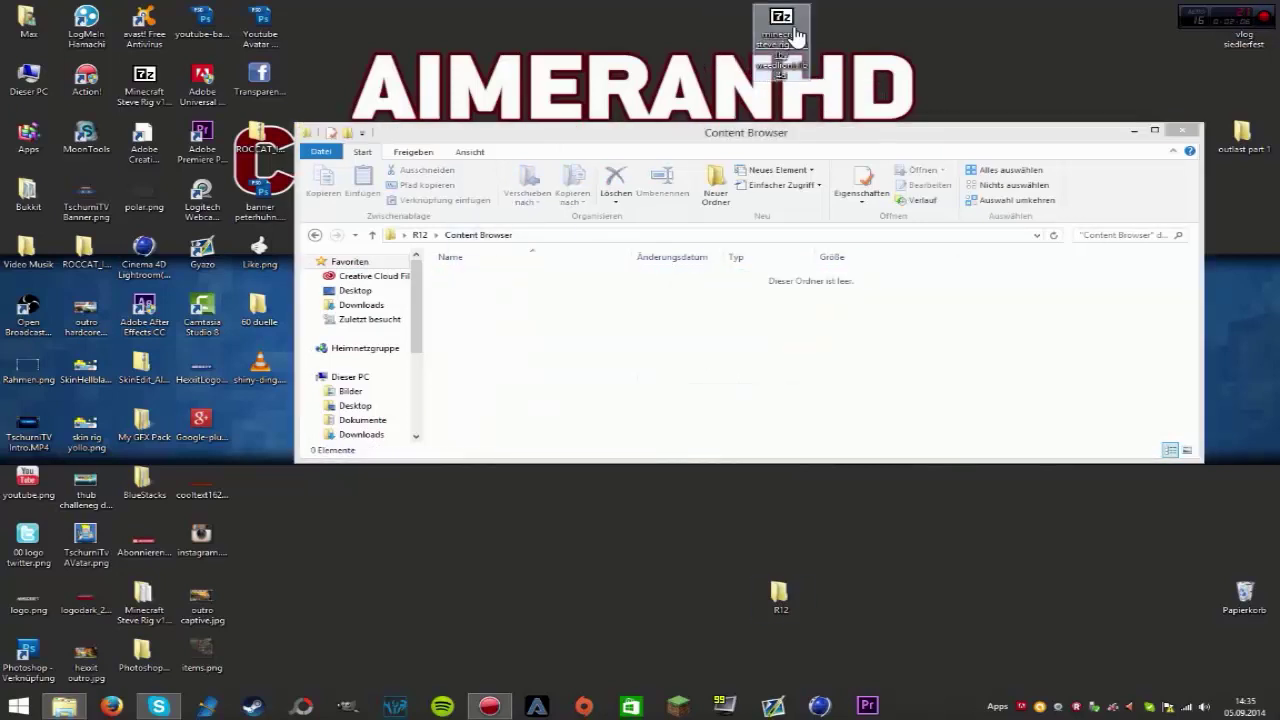
double_click(781, 25)
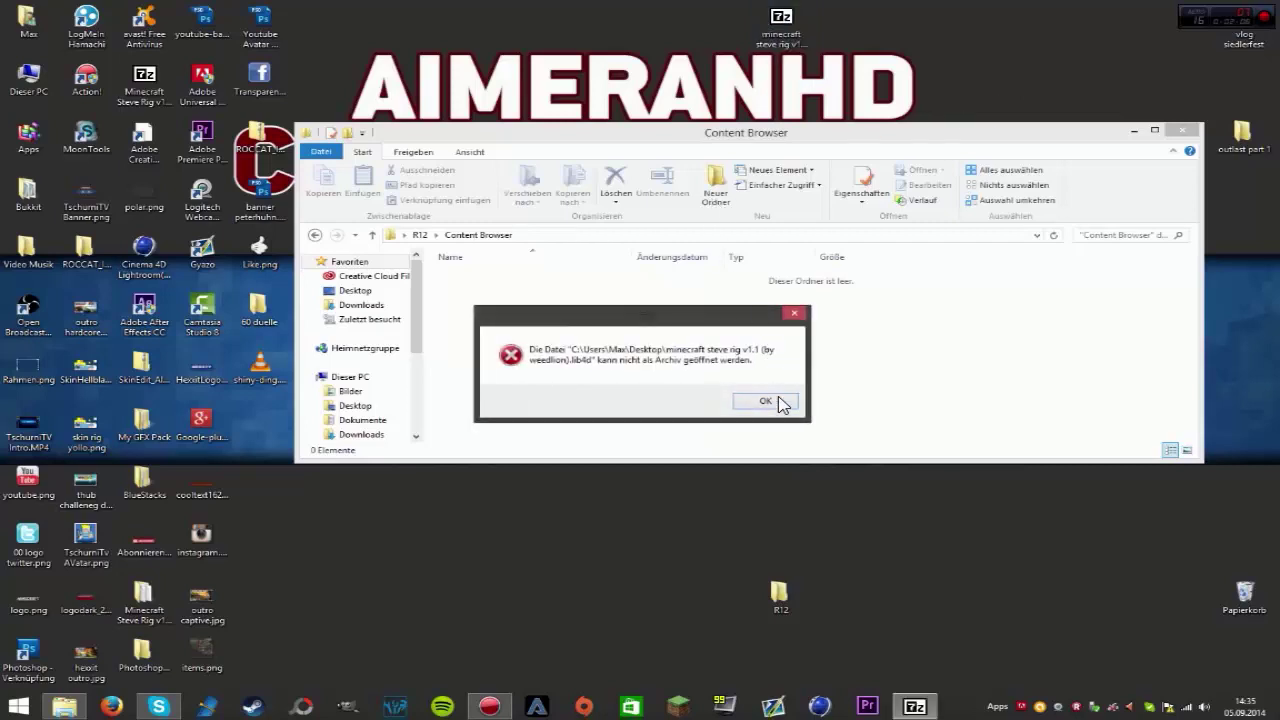
click(766, 401)
mouse_move(784, 30)
mouse_down()
mouse_move(551, 346)
mouse_move(617, 377)
mouse_up()
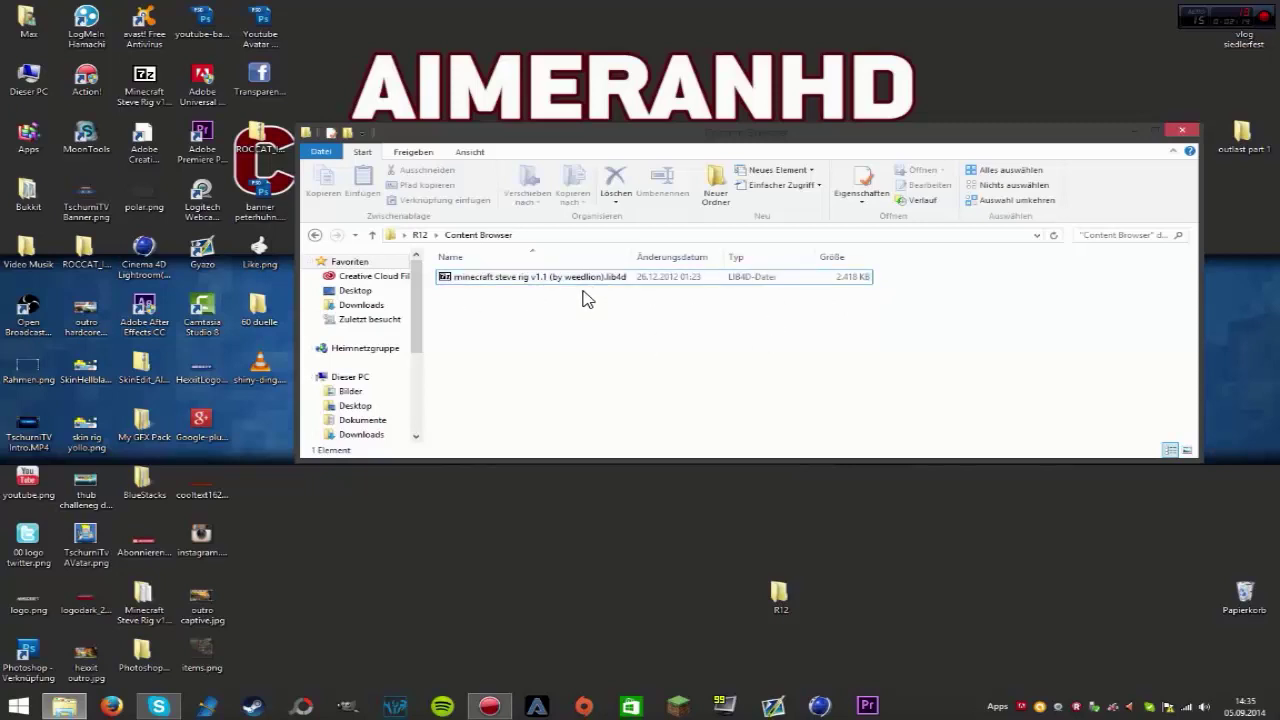
click(508, 280)
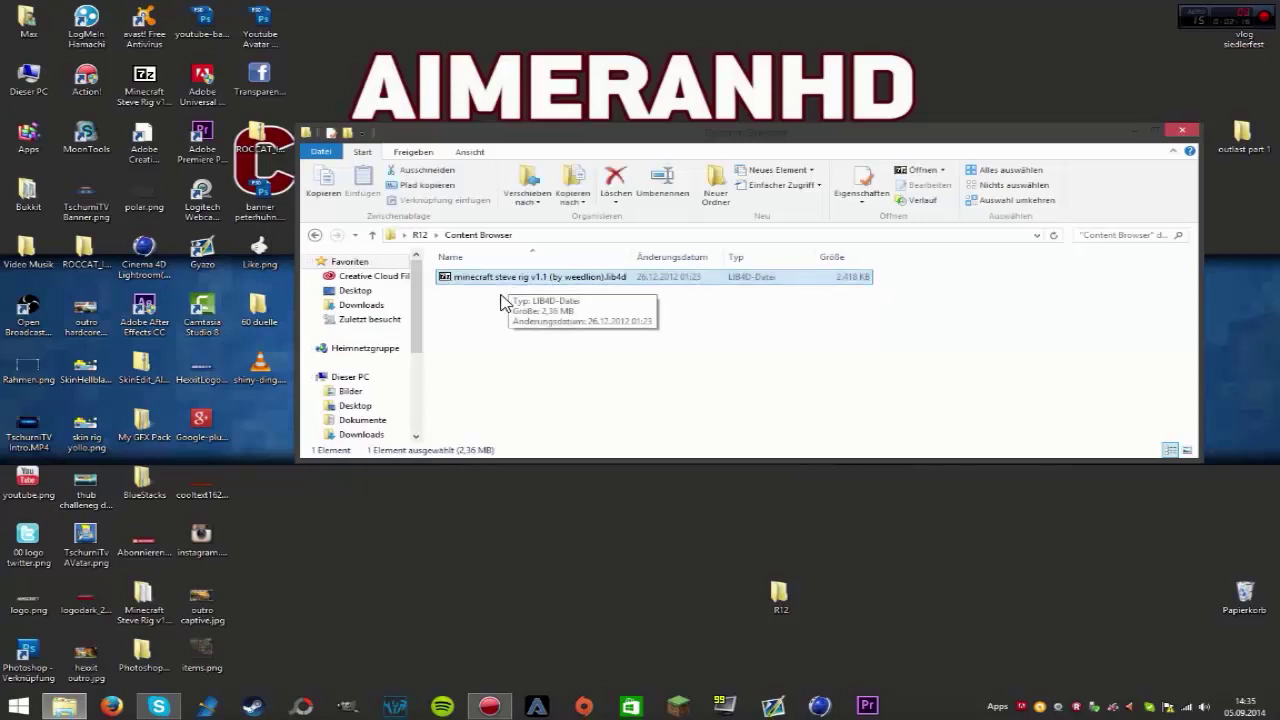
- Open C:\Programme (x86)\Cinema 4D R12\library\browser in a second window
click(26, 78)
key(Return)
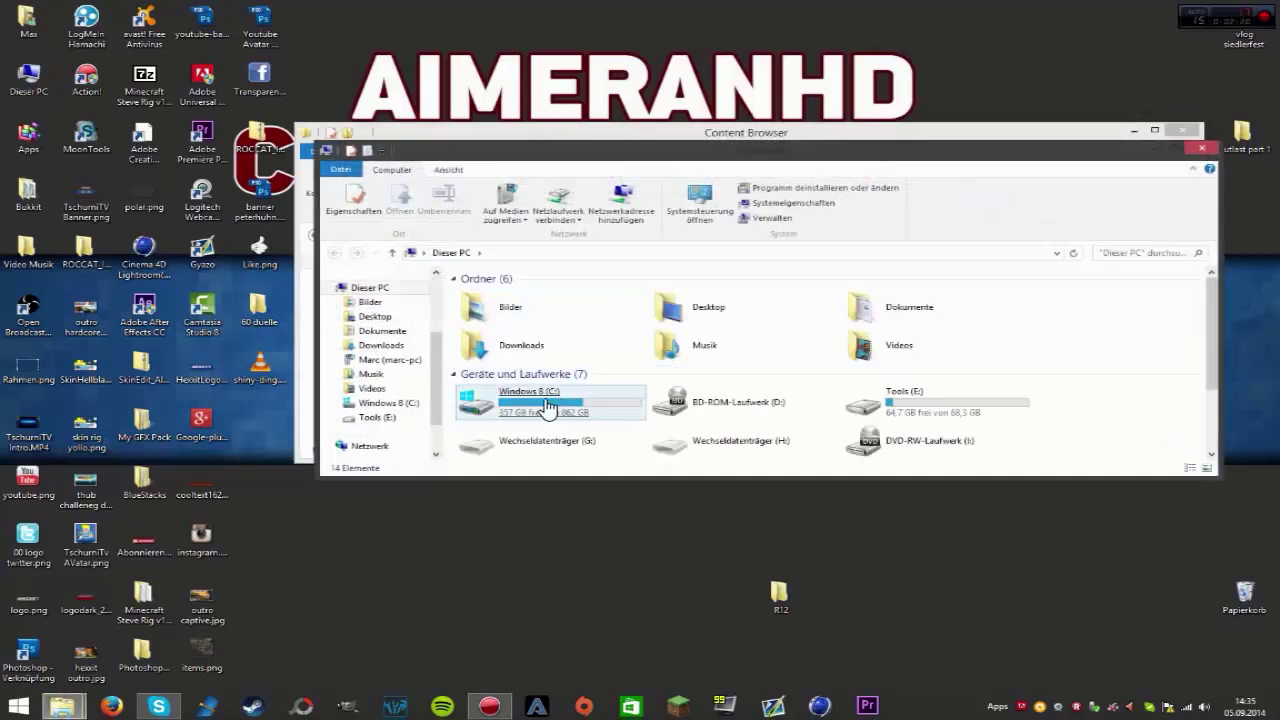
double_click(546, 405)
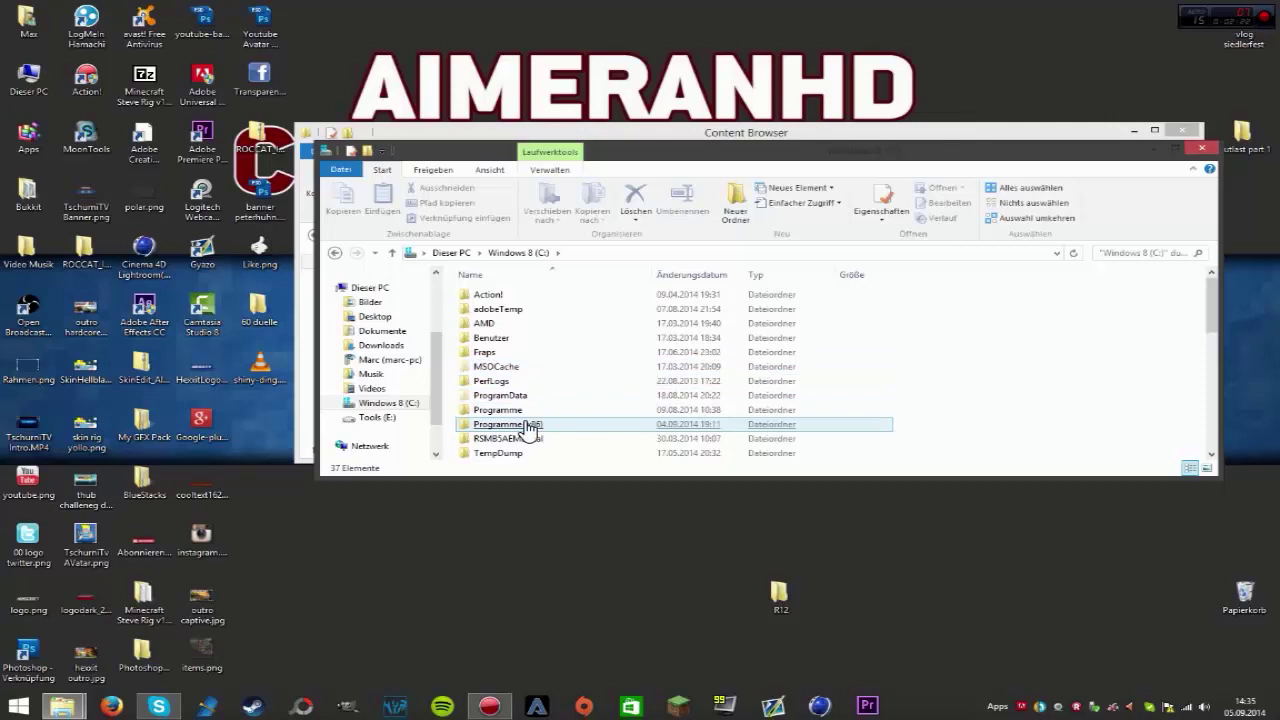
double_click(528, 428)
scroll(534, 380, down, 1)
click(534, 353)
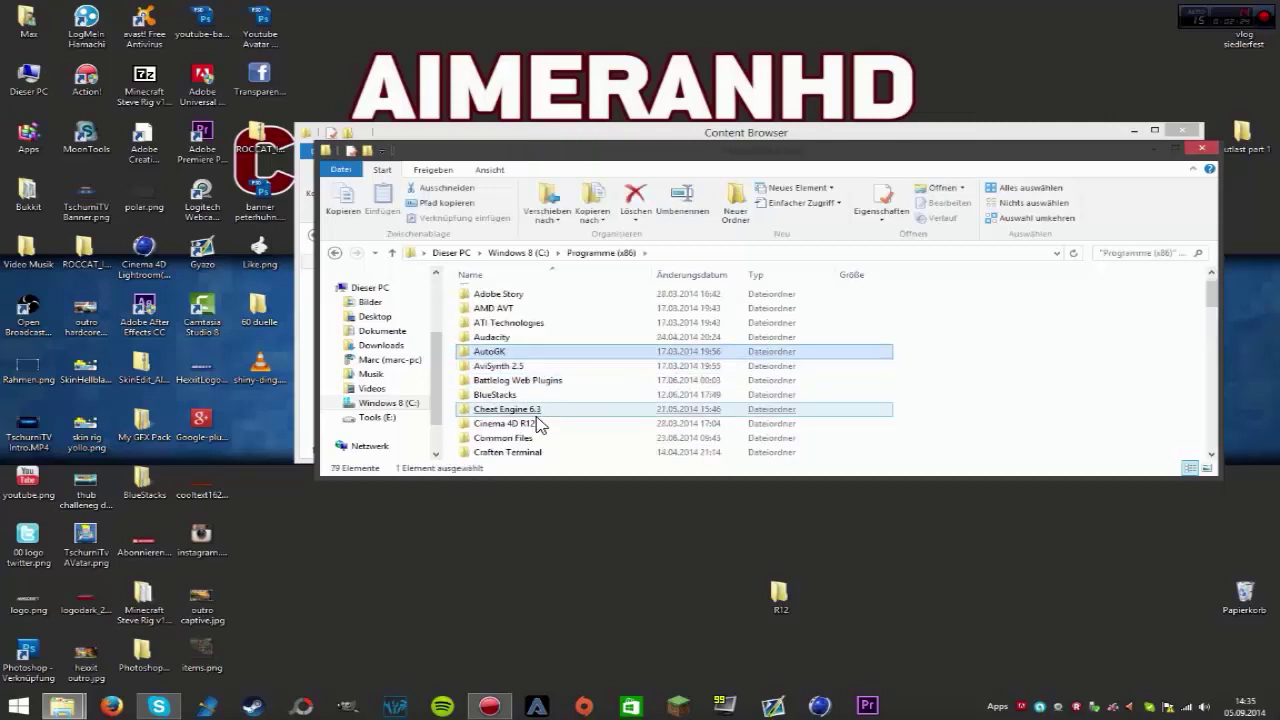
double_click(521, 429)
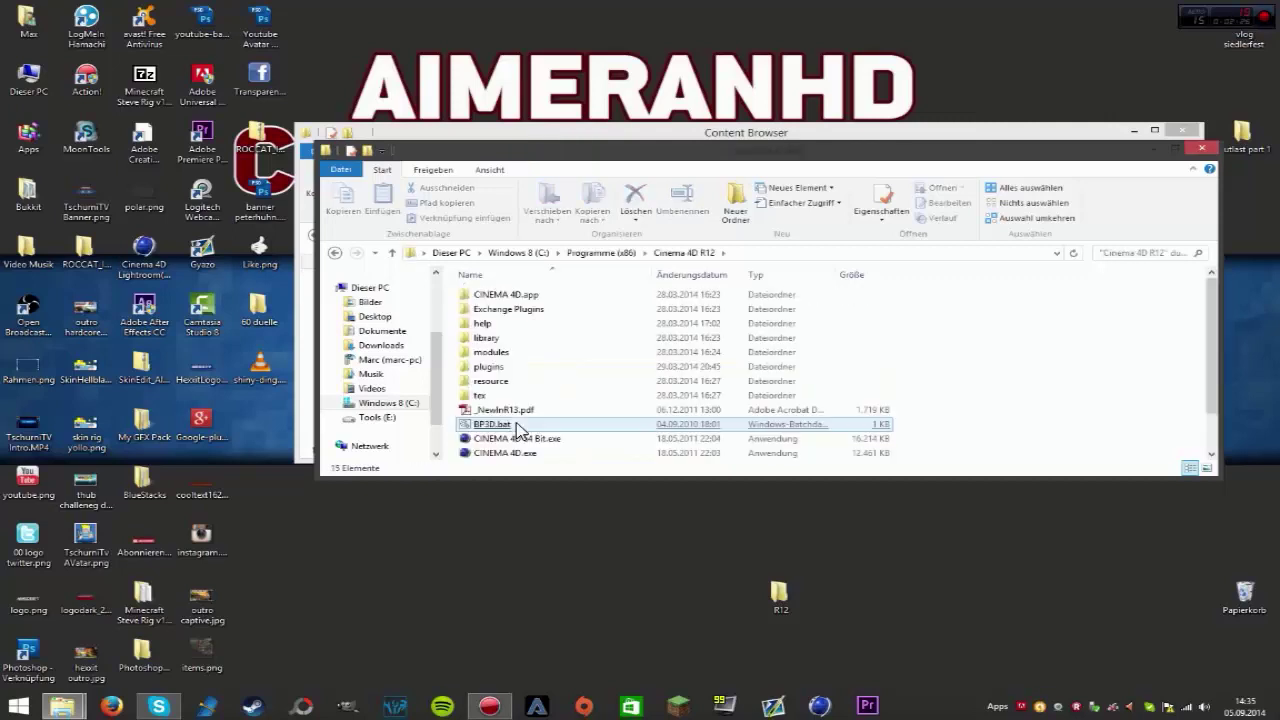
double_click(502, 339)
click(503, 297)
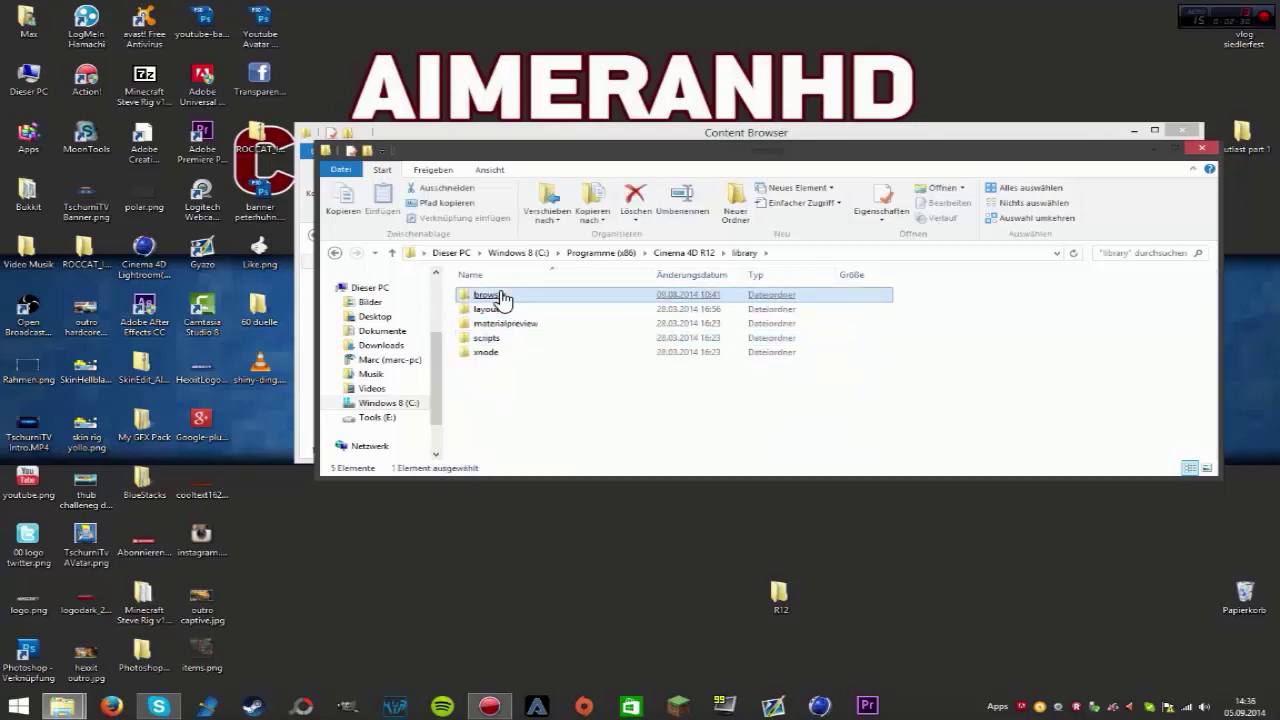
double_click(503, 297)
drag(670, 148, 552, 338)
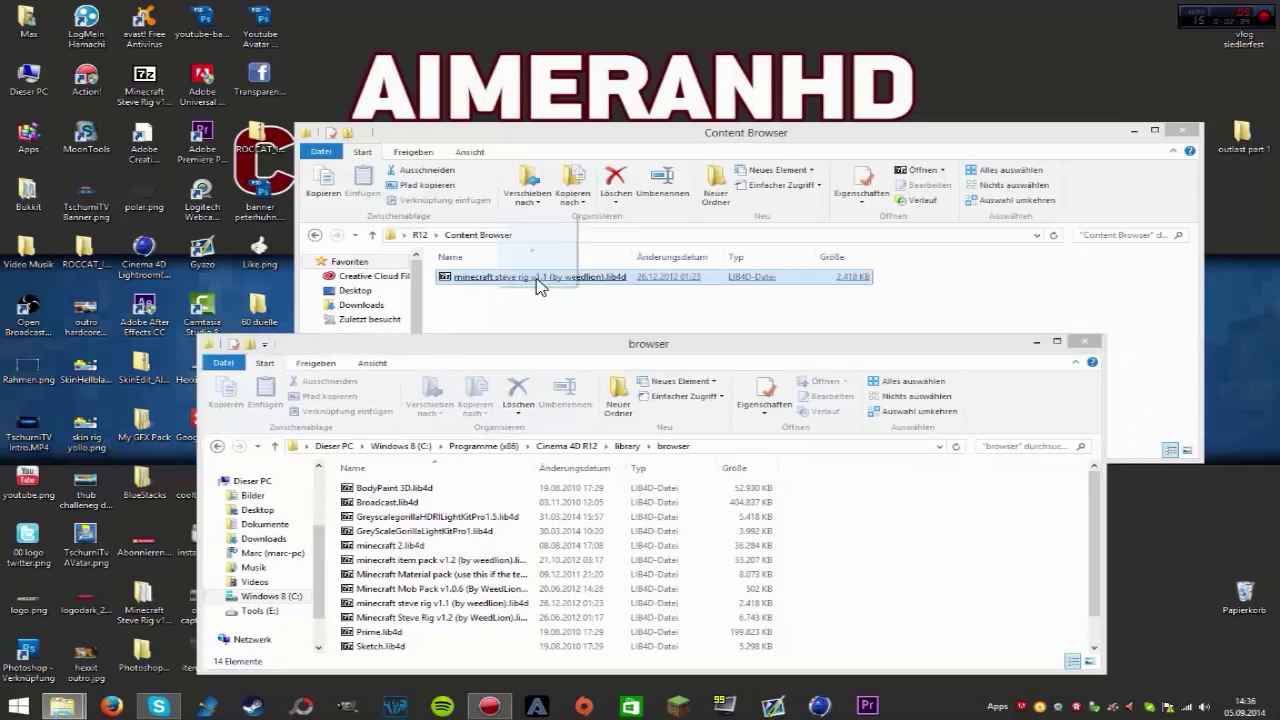
- Move the rig .lib4d file into browser, replacing the existing copy, and close both windows
drag(533, 285, 850, 505)
click(279, 259)
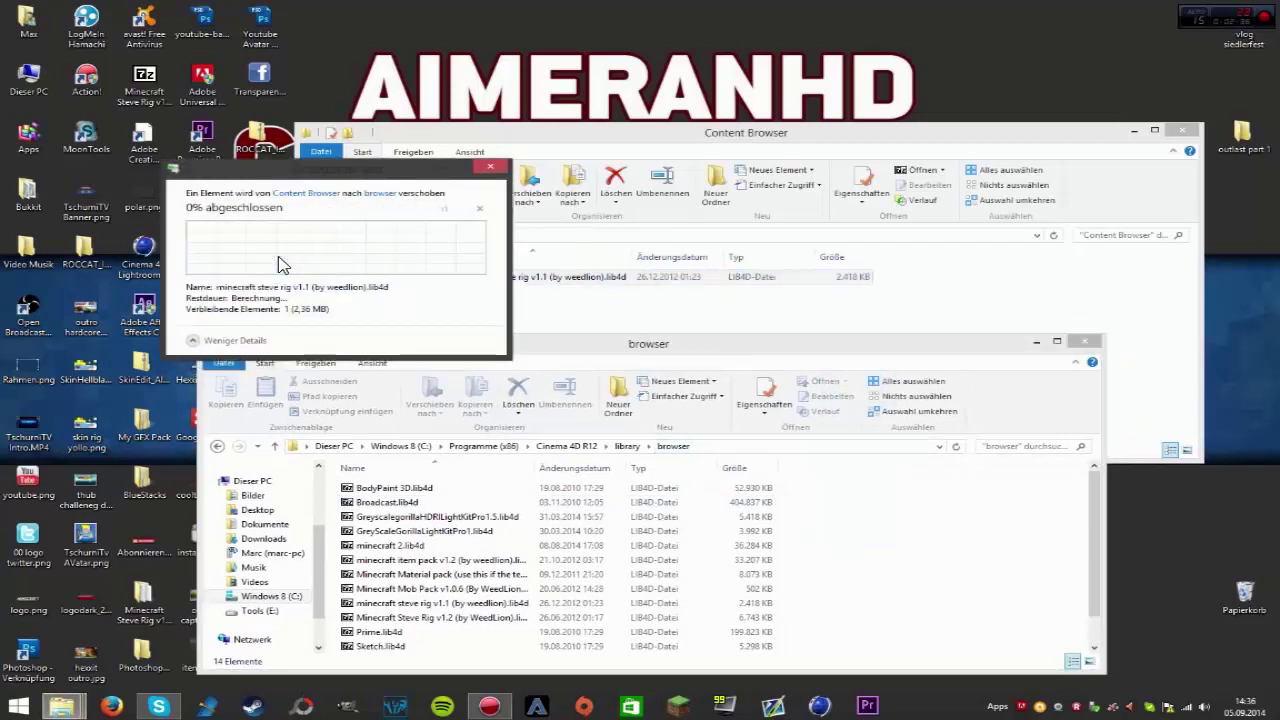
click(370, 266)
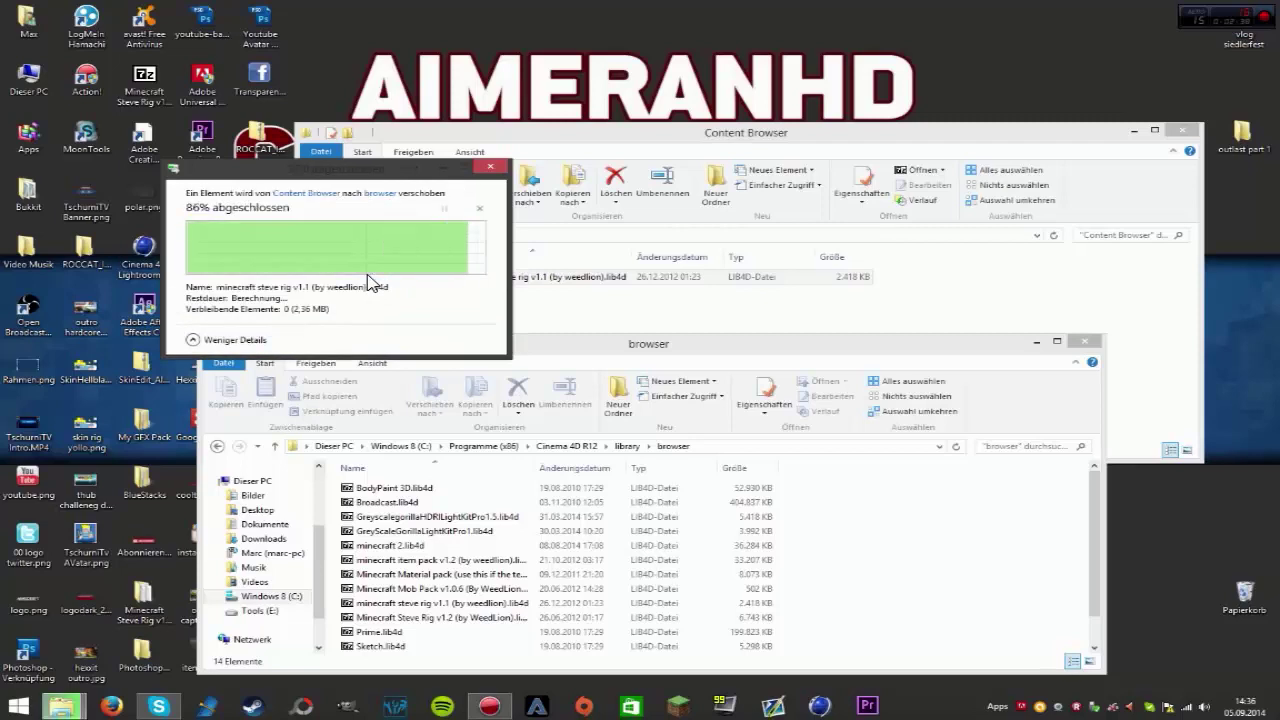
click(1085, 345)
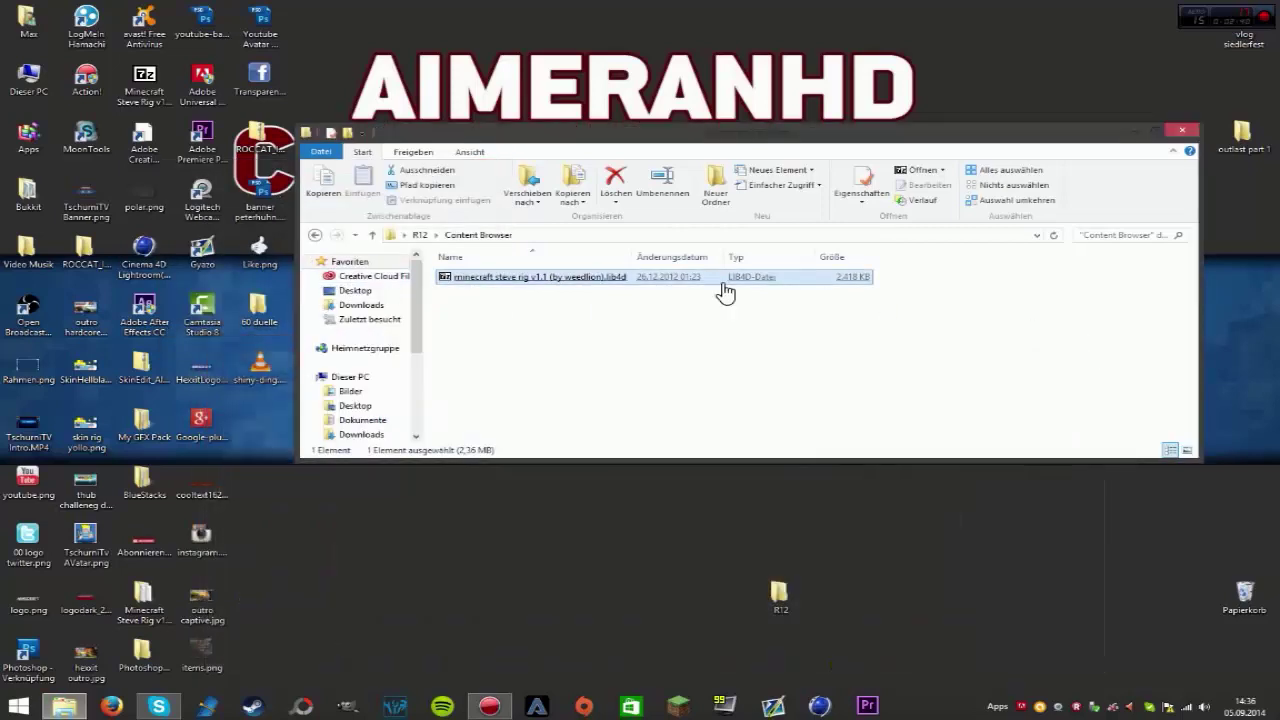
click(1182, 131)
- Place R12 in the desktop icon grid, tidy the Cinema 4D shortcut, and open R12
drag(780, 590, 257, 420)
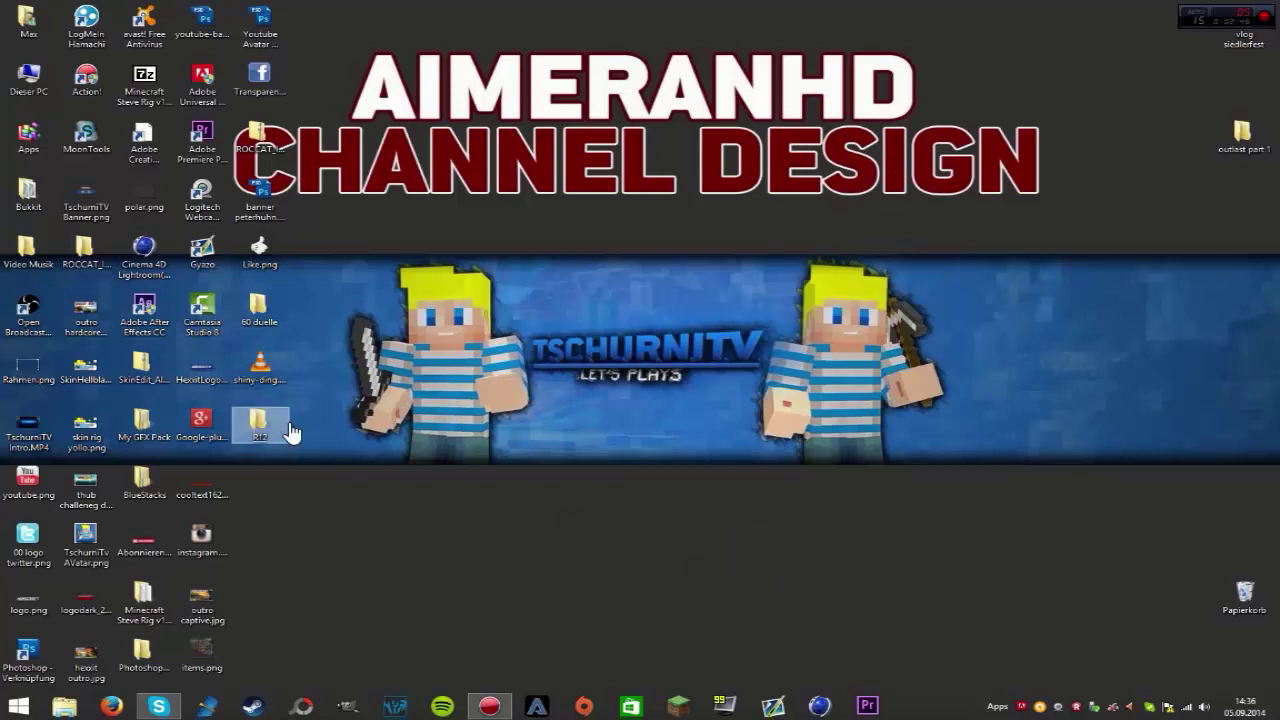
mouse_move(116, 236)
mouse_down()
mouse_move(170, 280)
mouse_move(780, 540)
mouse_up()
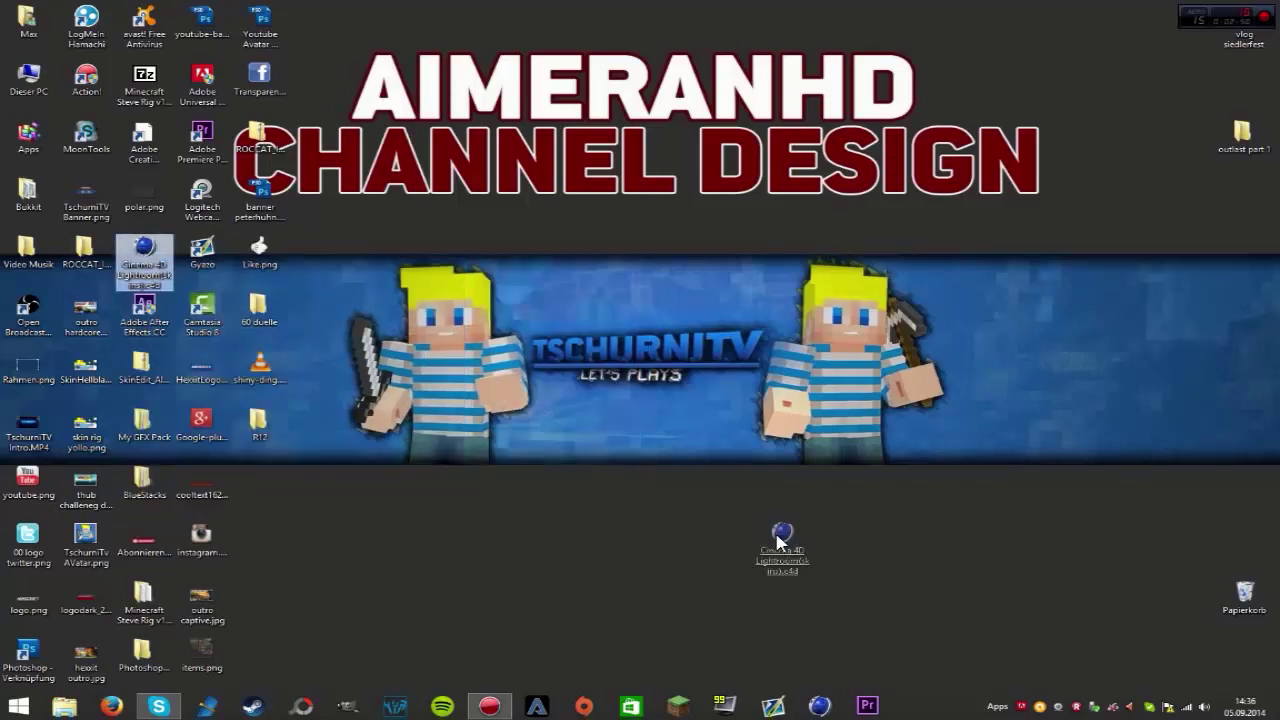
drag(652, 470, 866, 612)
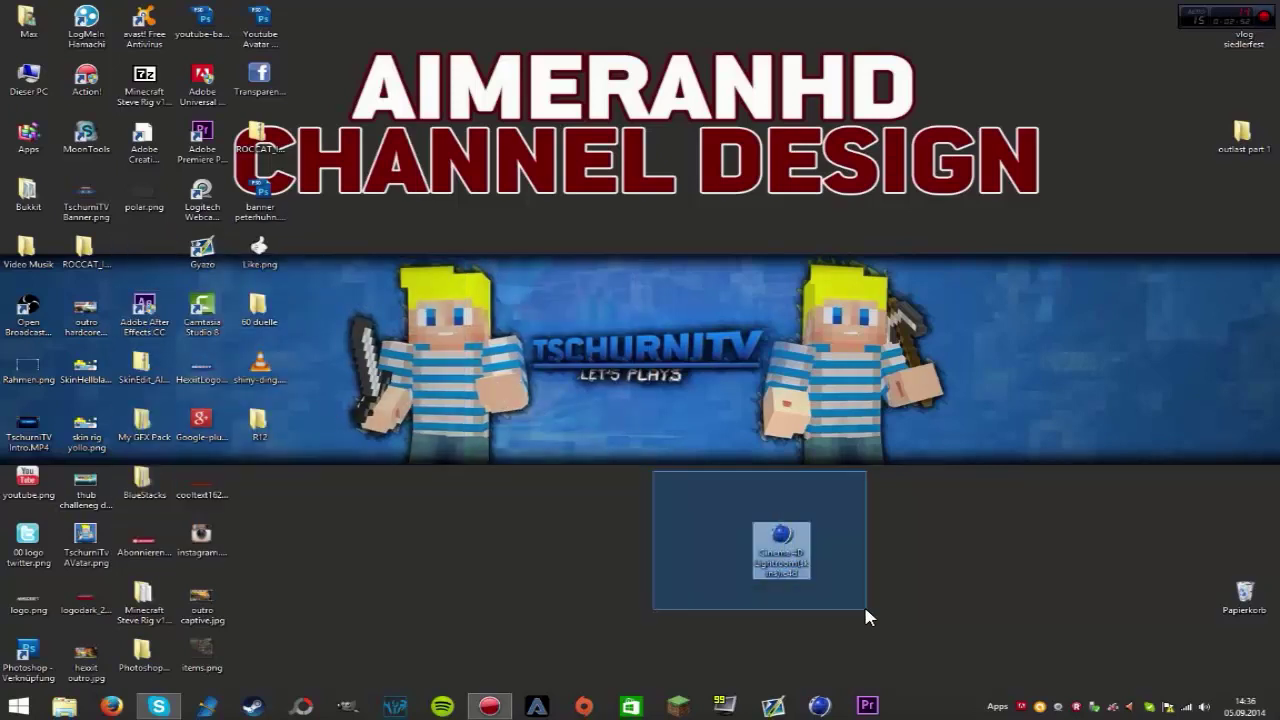
drag(782, 545, 144, 262)
click(648, 343)
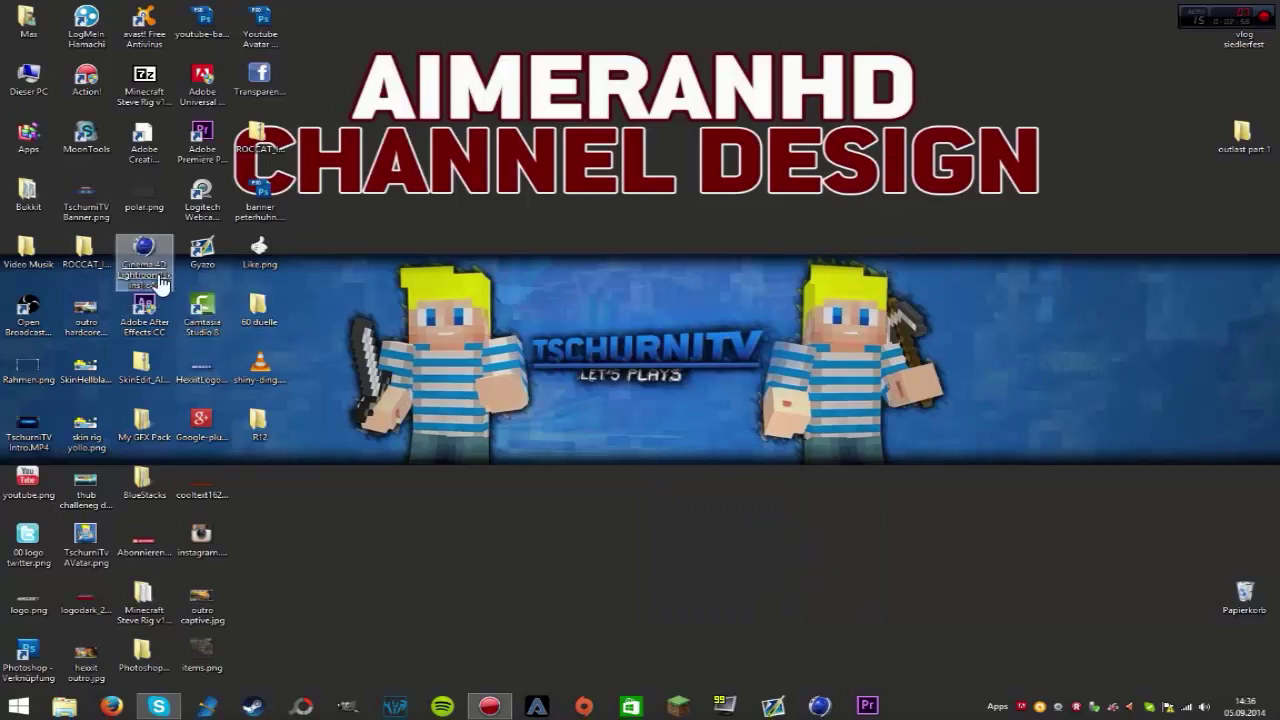
double_click(260, 422)
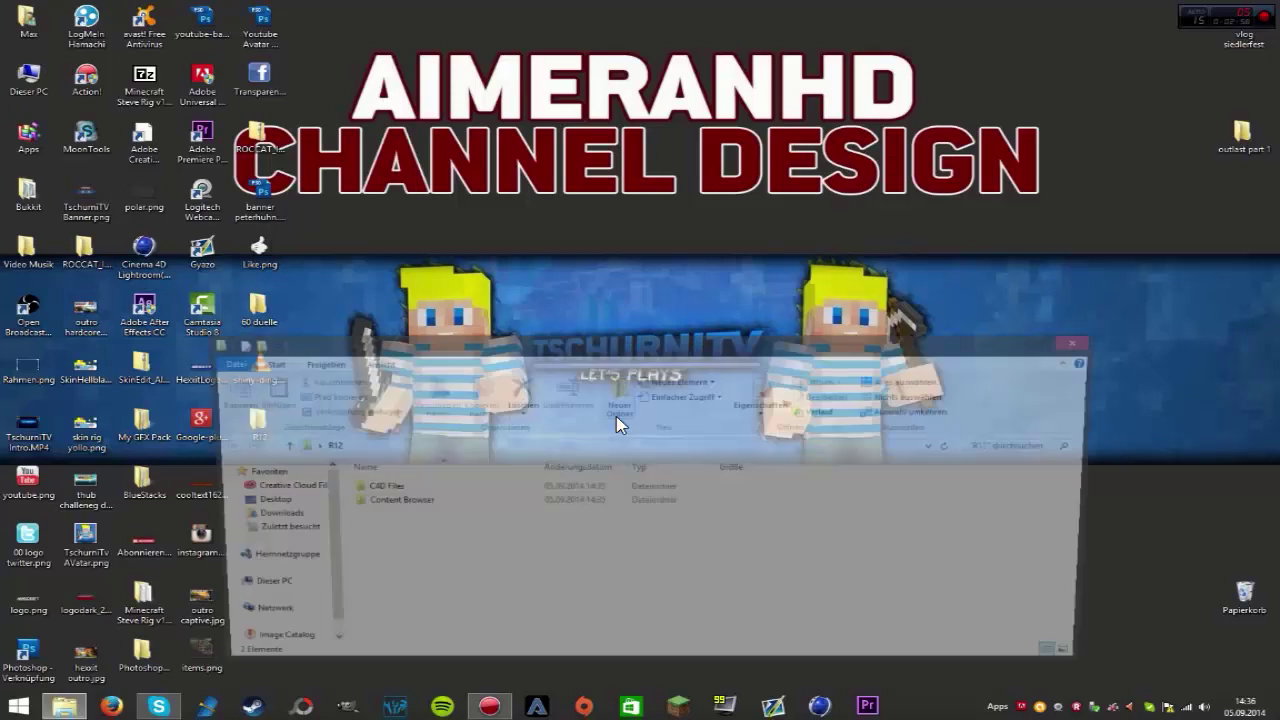
- Check Steve Rig (Custom Skin).c4d in C4D Files, close the window, and launch Cinema 4D
double_click(393, 495)
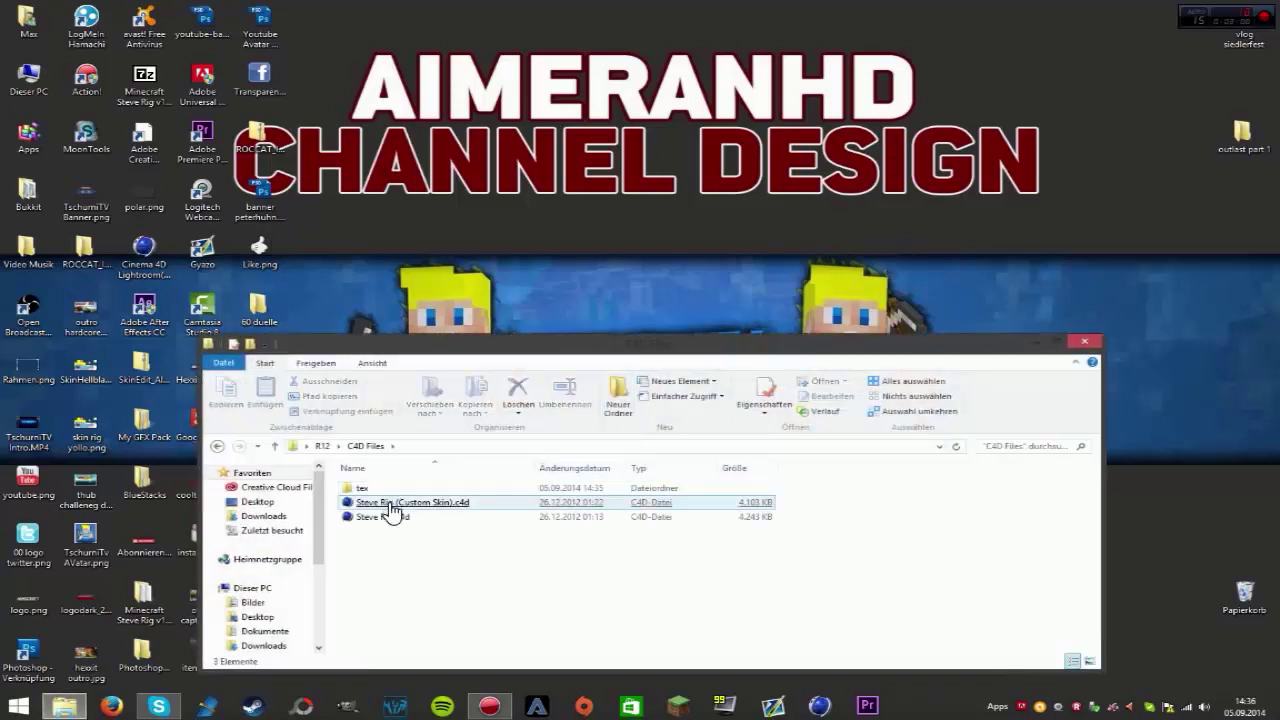
click(390, 502)
click(413, 548)
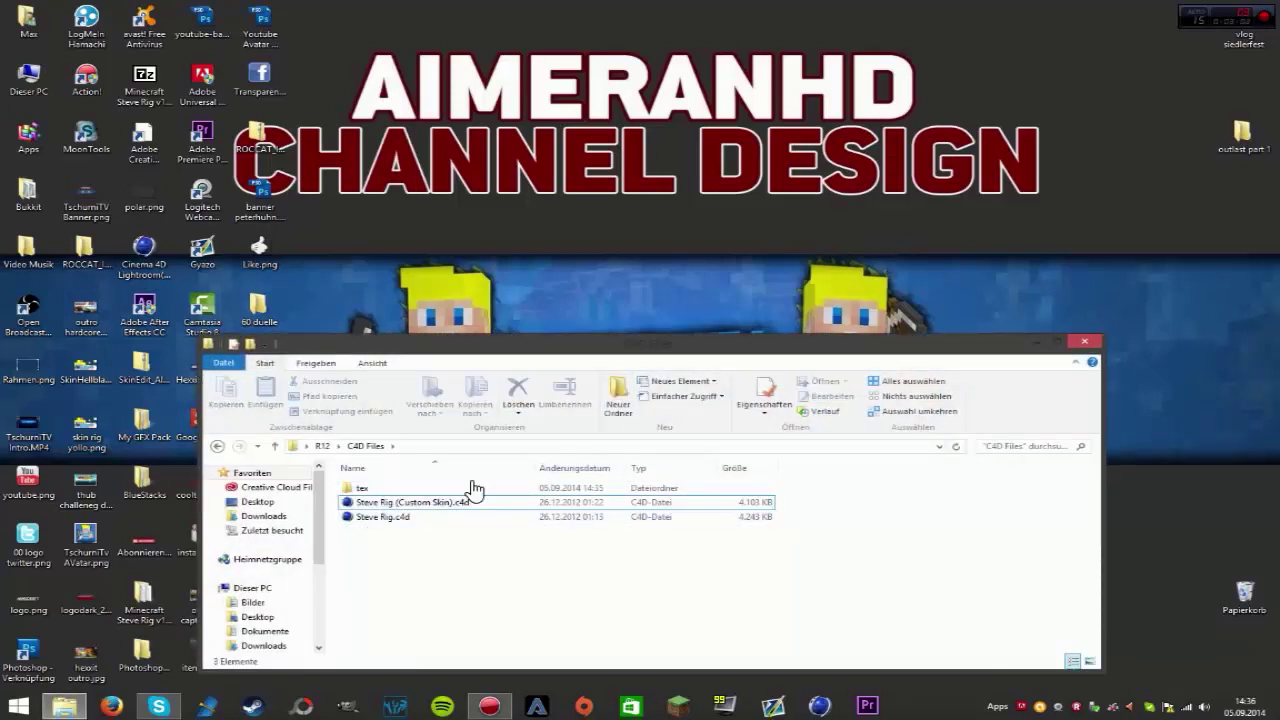
click(1084, 342)
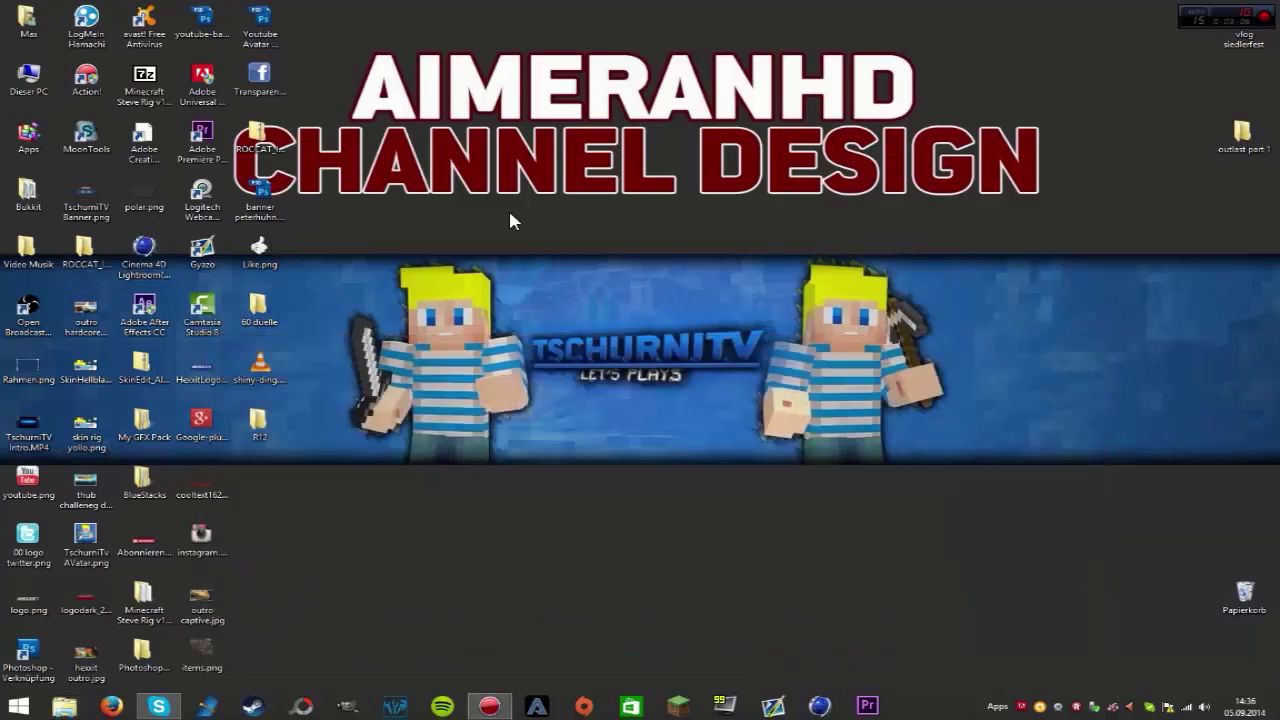
click(820, 706)
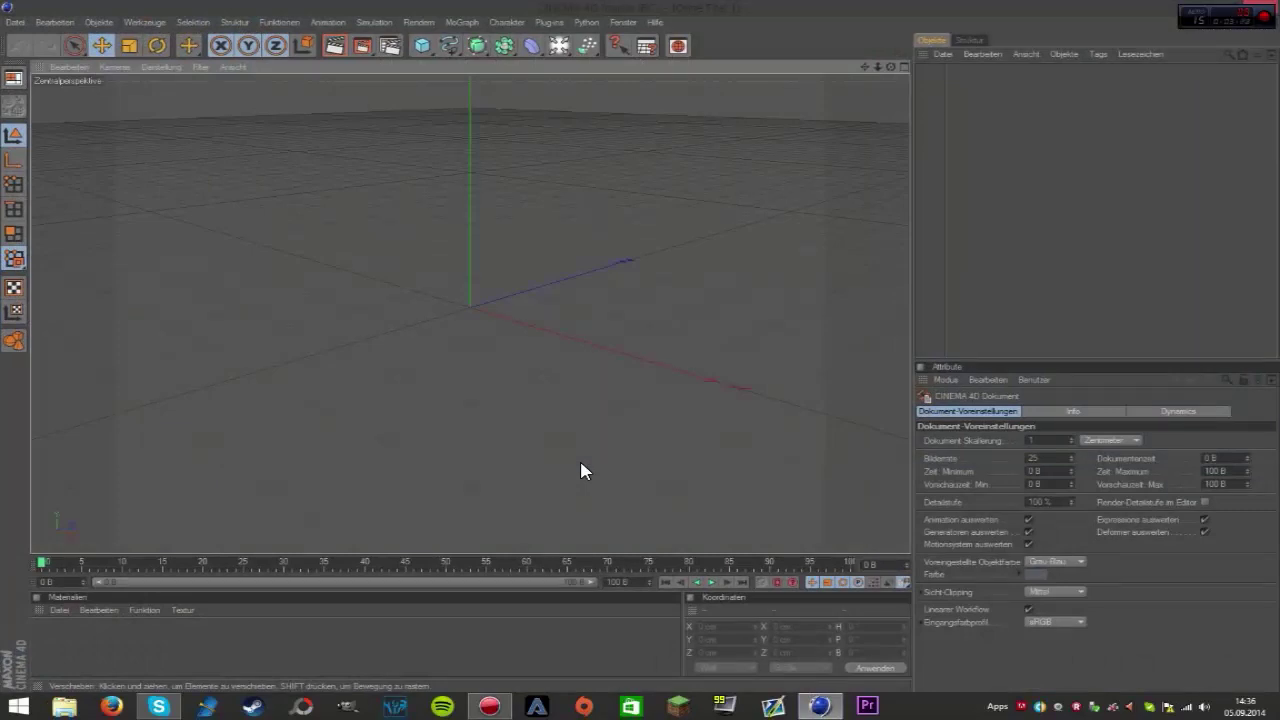
- Show the Content Browser Presets and expand Minecraft Steve Rig v1.1 to its Steve Rig versions
mouse_move(889, 70)
mouse_down()
mouse_move(850, 90)
mouse_move(640, 86)
mouse_up()
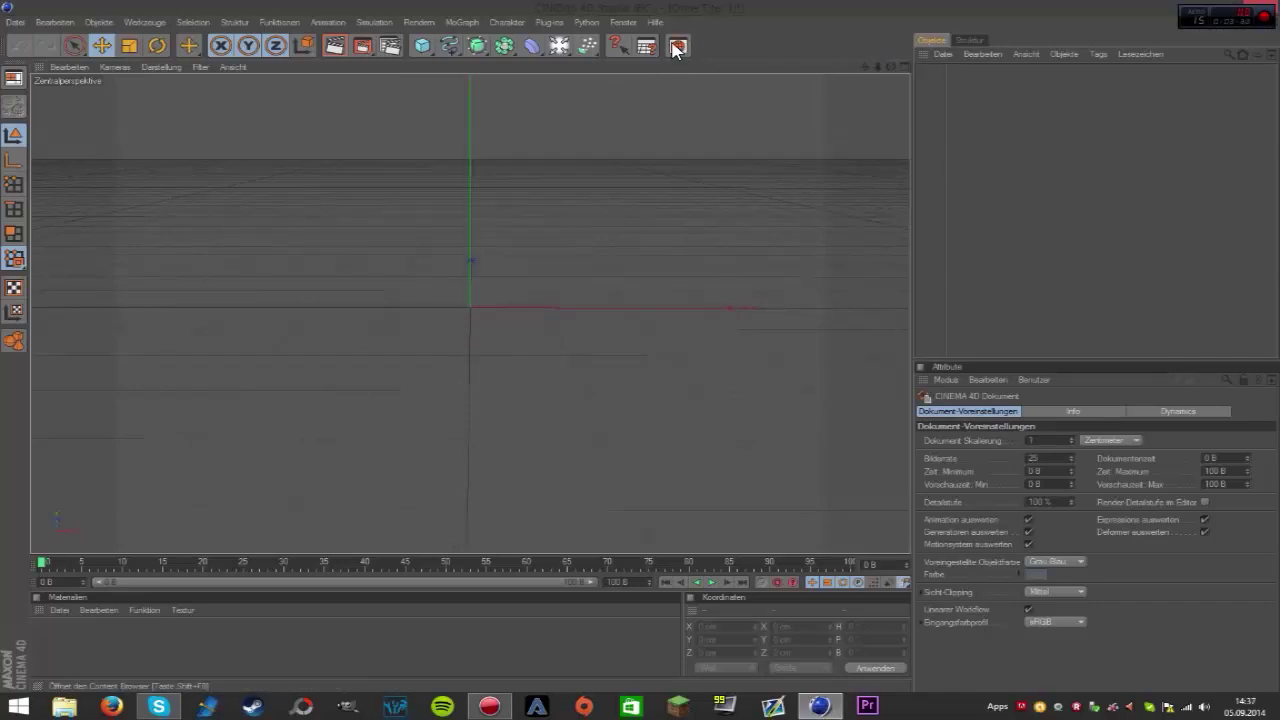
click(677, 48)
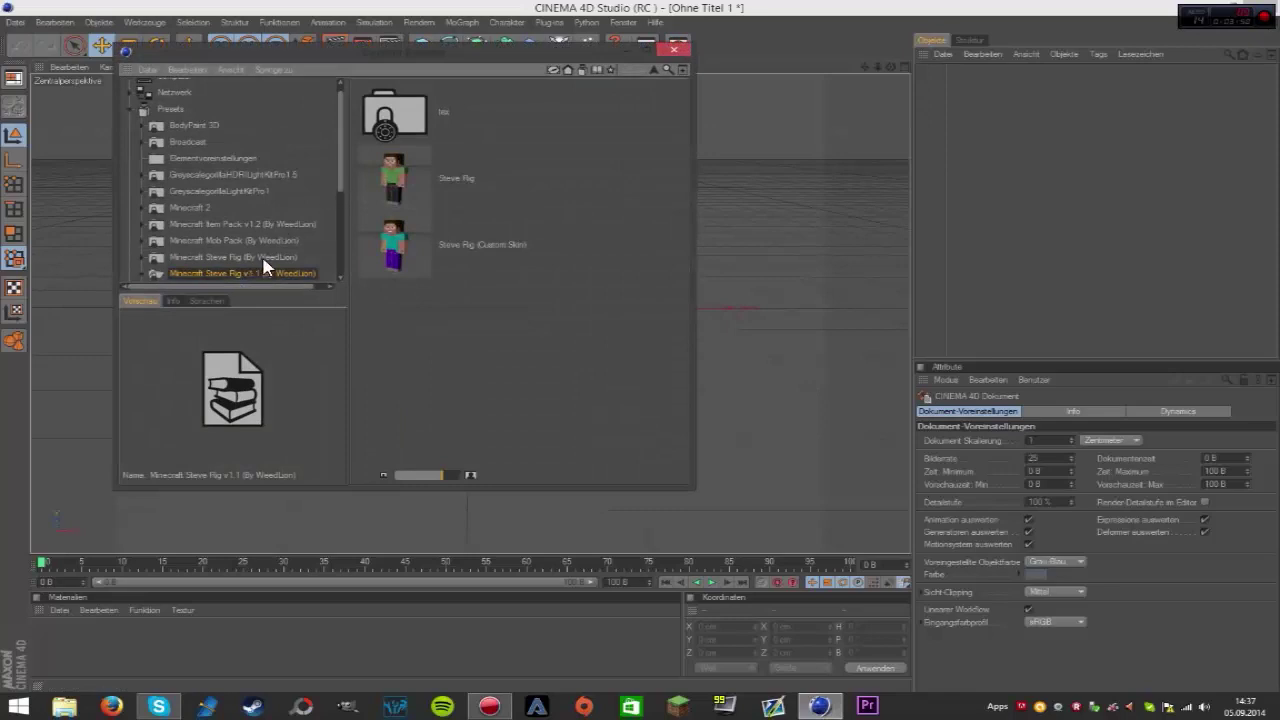
click(176, 109)
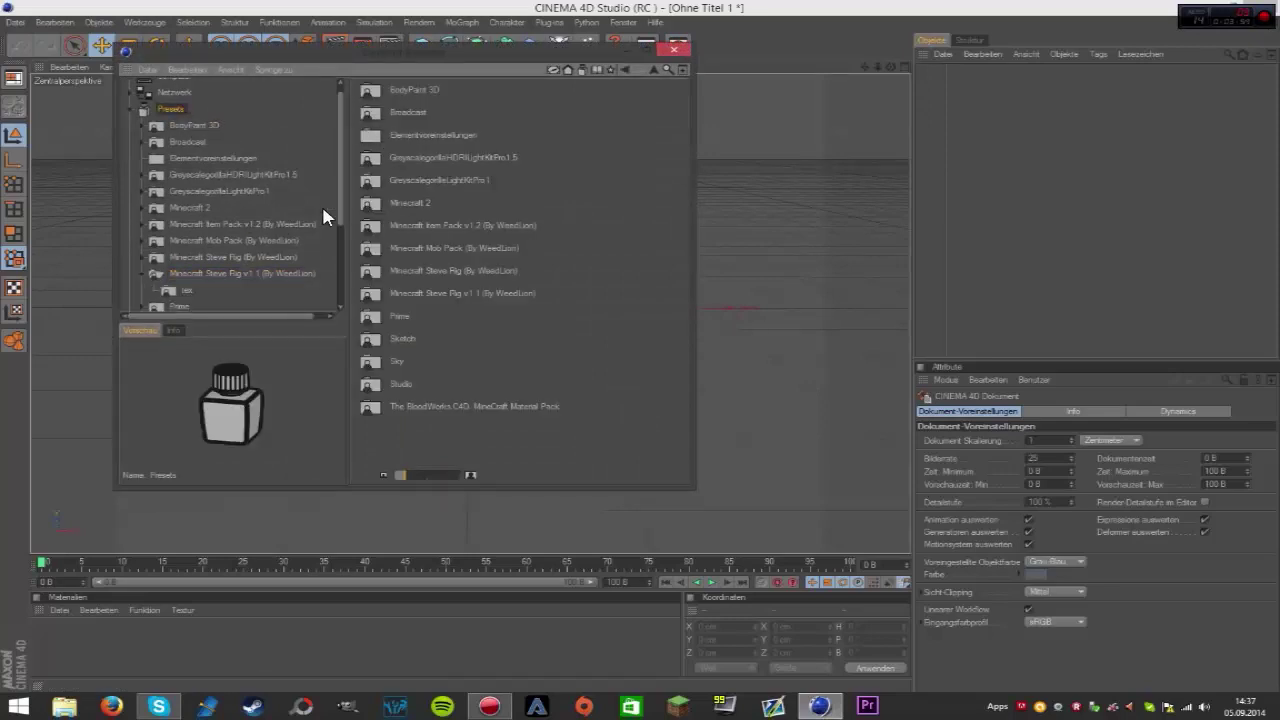
click(222, 274)
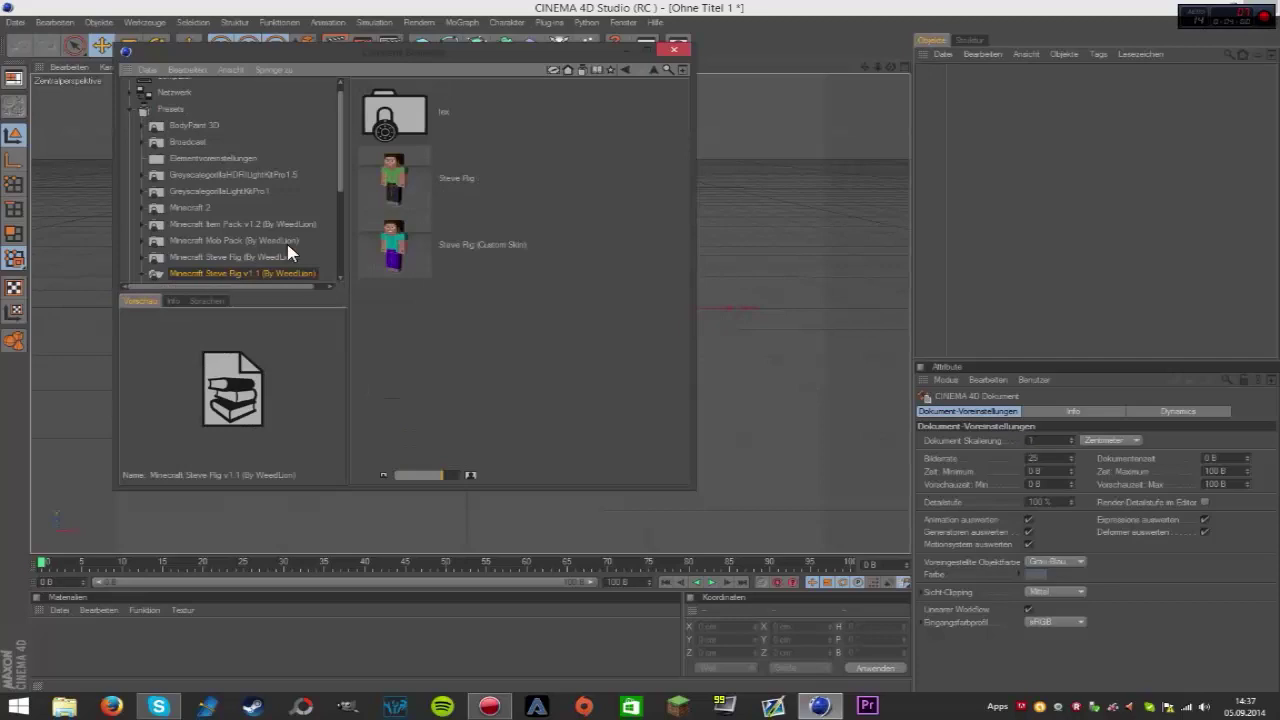
click(268, 258)
click(266, 274)
scroll(343, 157, down, 2)
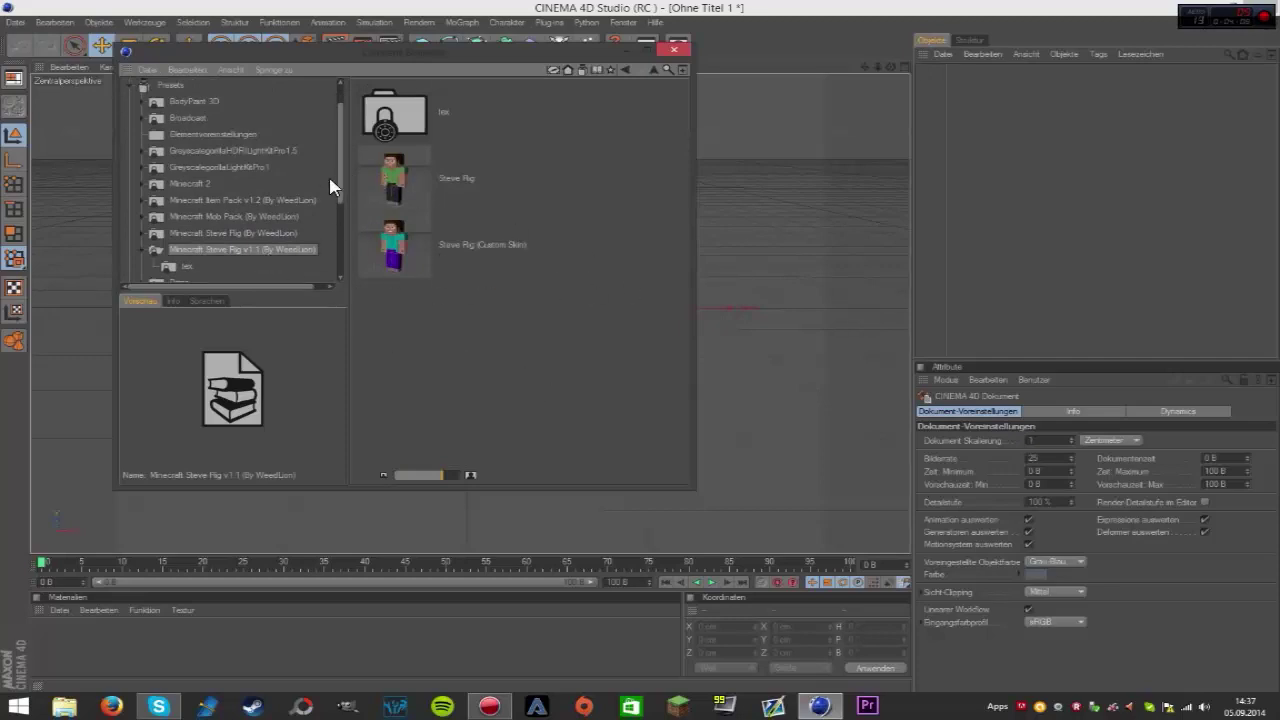
- Load Steve Rig (Custom Skin) from the Content Browser and zoom in on the character
double_click(397, 256)
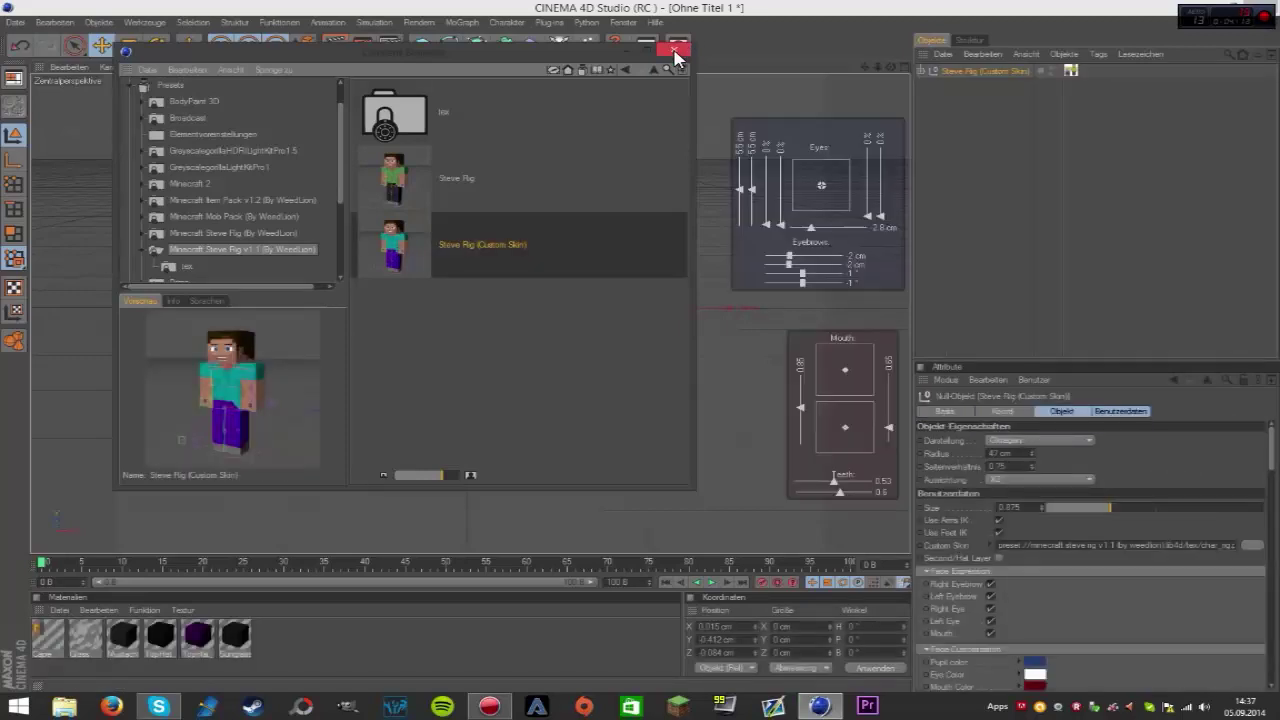
click(676, 50)
click(663, 142)
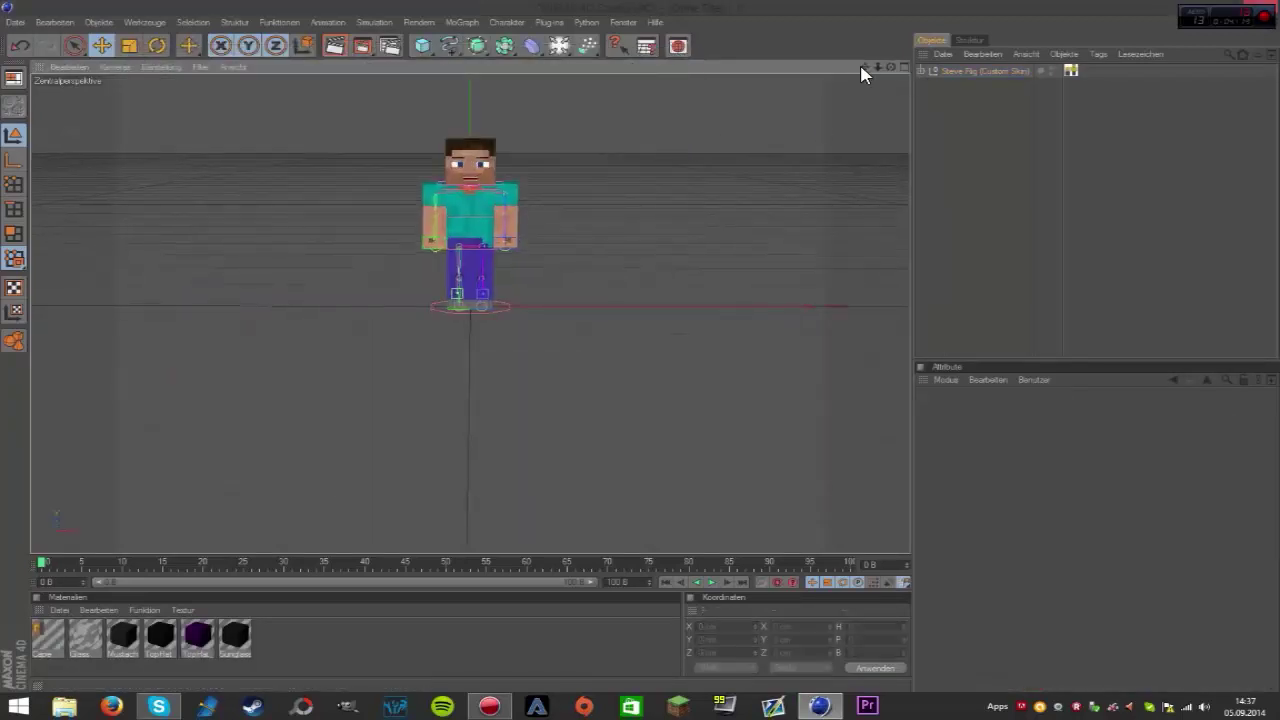
mouse_move(866, 69)
mouse_down()
mouse_move(634, 143)
mouse_move(808, 91)
mouse_up()
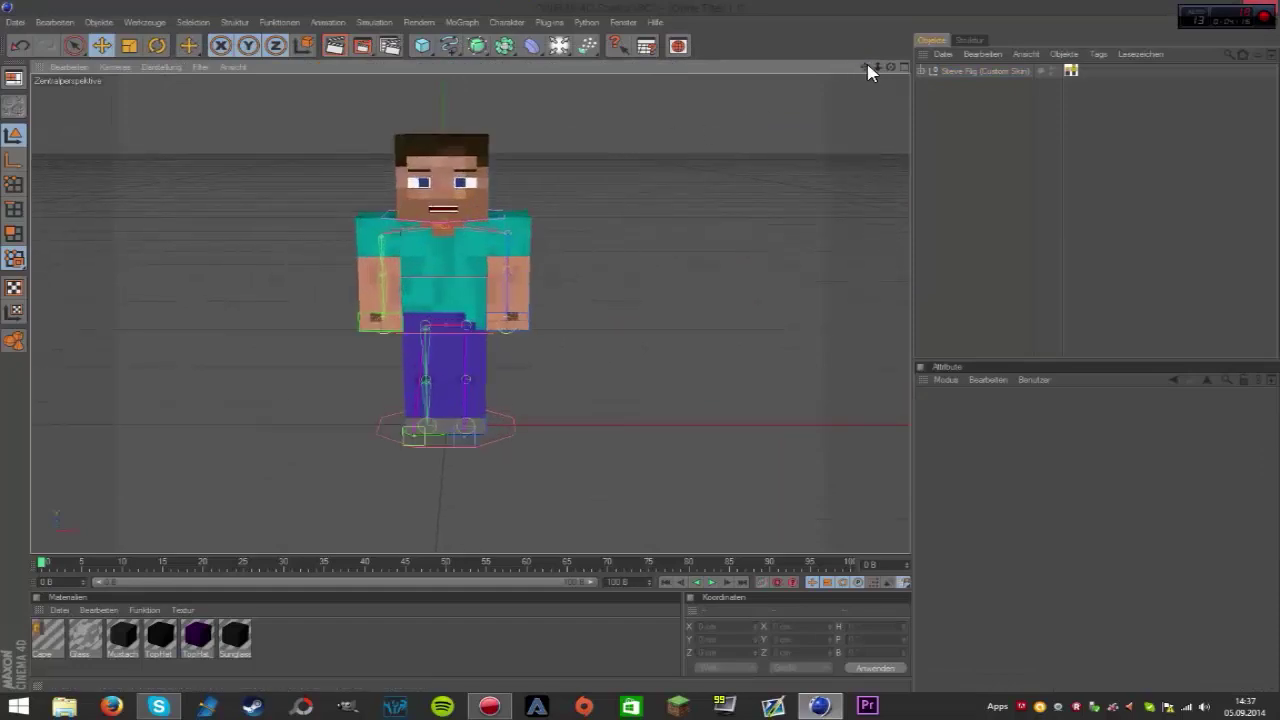
click(974, 72)
click(986, 114)
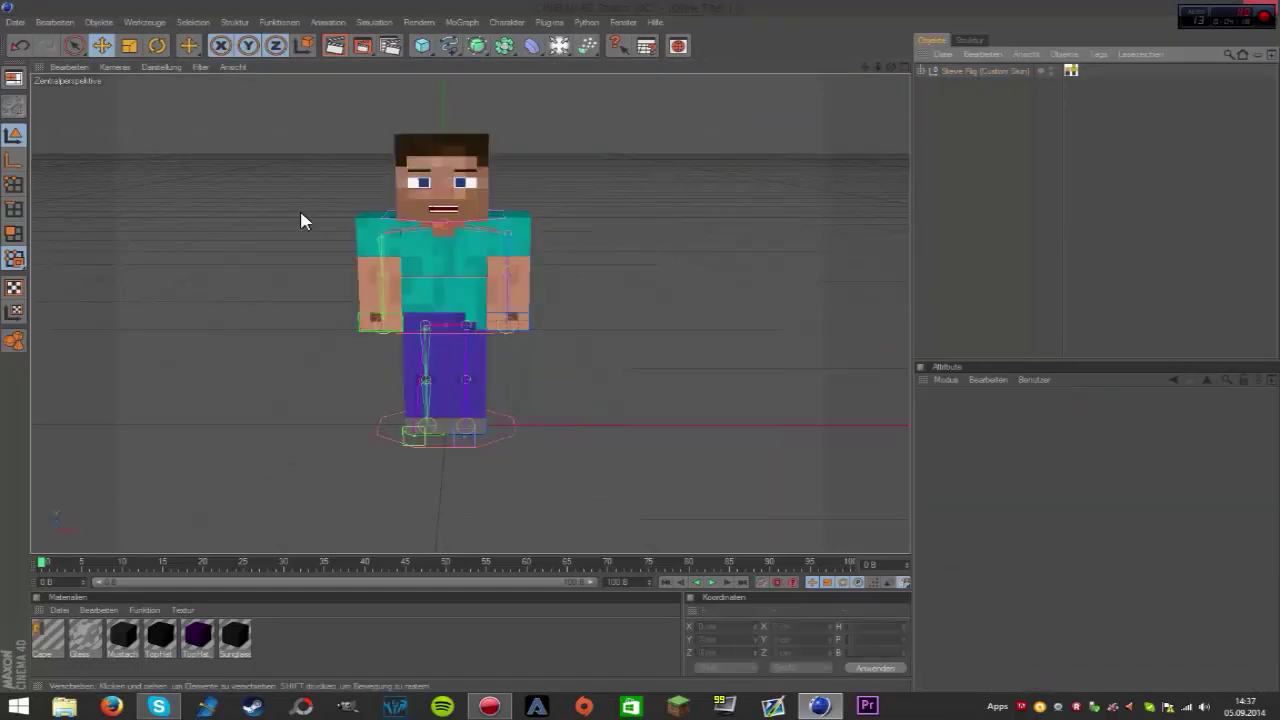
- Frame Steve large, select the rig to show its face controls, then minimise Cinema 4D
mouse_move(865, 67)
mouse_down()
mouse_move(885, 78)
mouse_move(860, 65)
mouse_move(846, 86)
mouse_up()
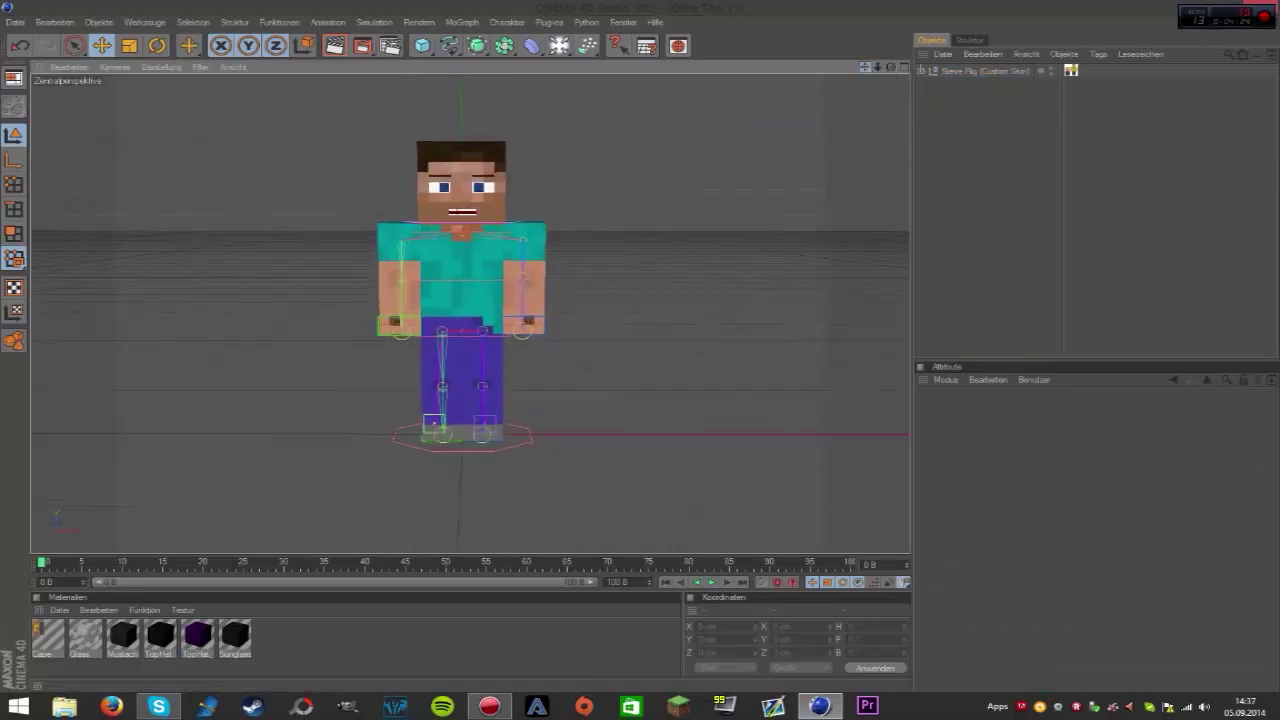
drag(877, 67, 826, 135)
drag(864, 67, 858, 60)
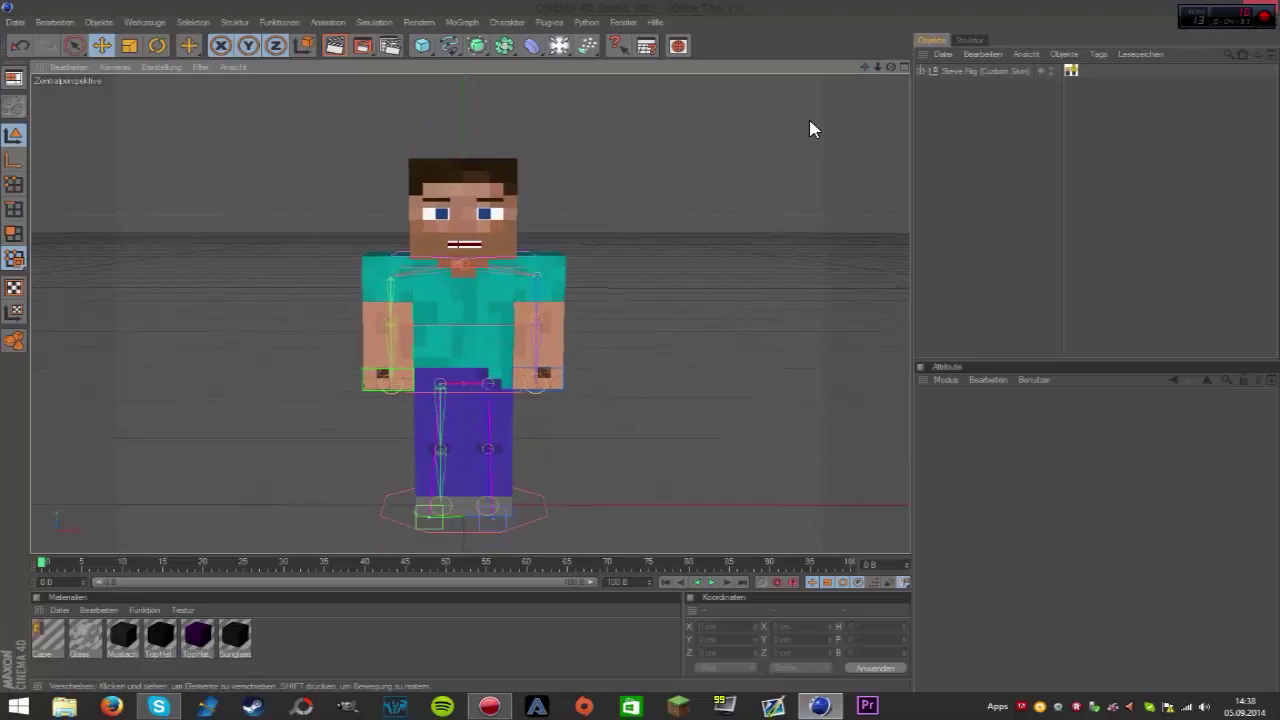
click(963, 72)
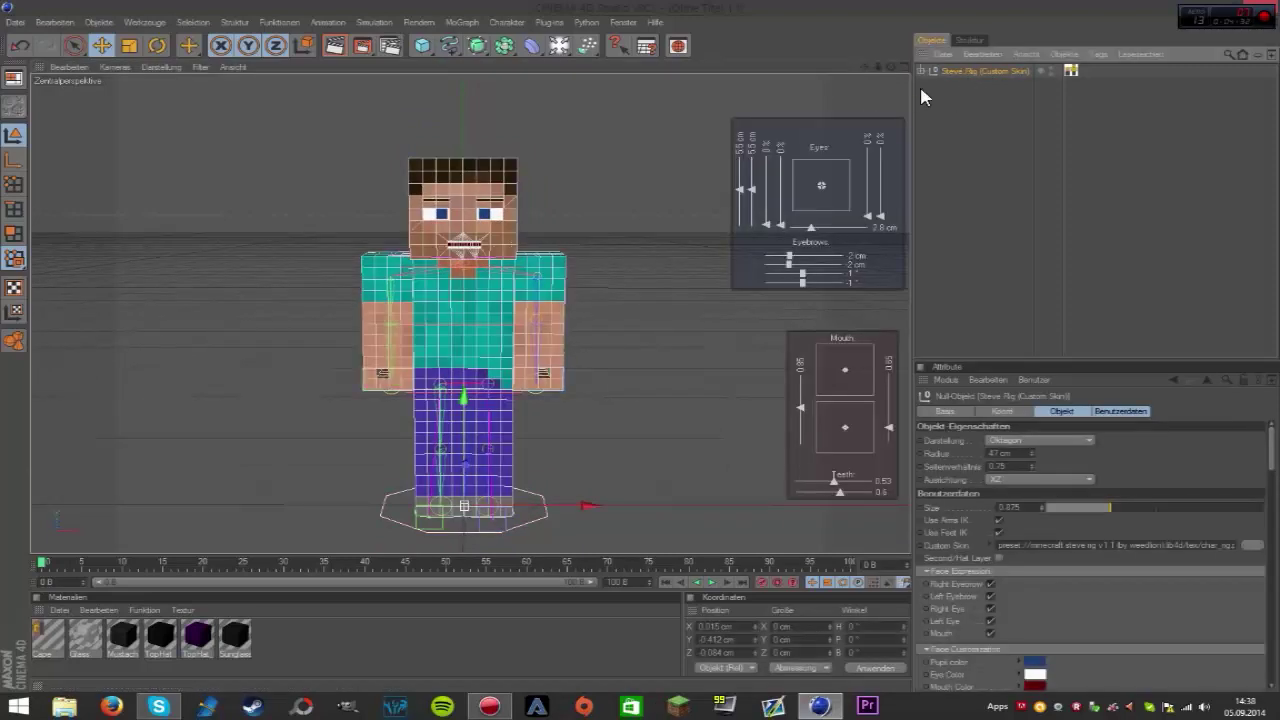
mouse_move(1272, 442)
mouse_down()
mouse_move(1275, 598)
mouse_move(1270, 432)
mouse_up()
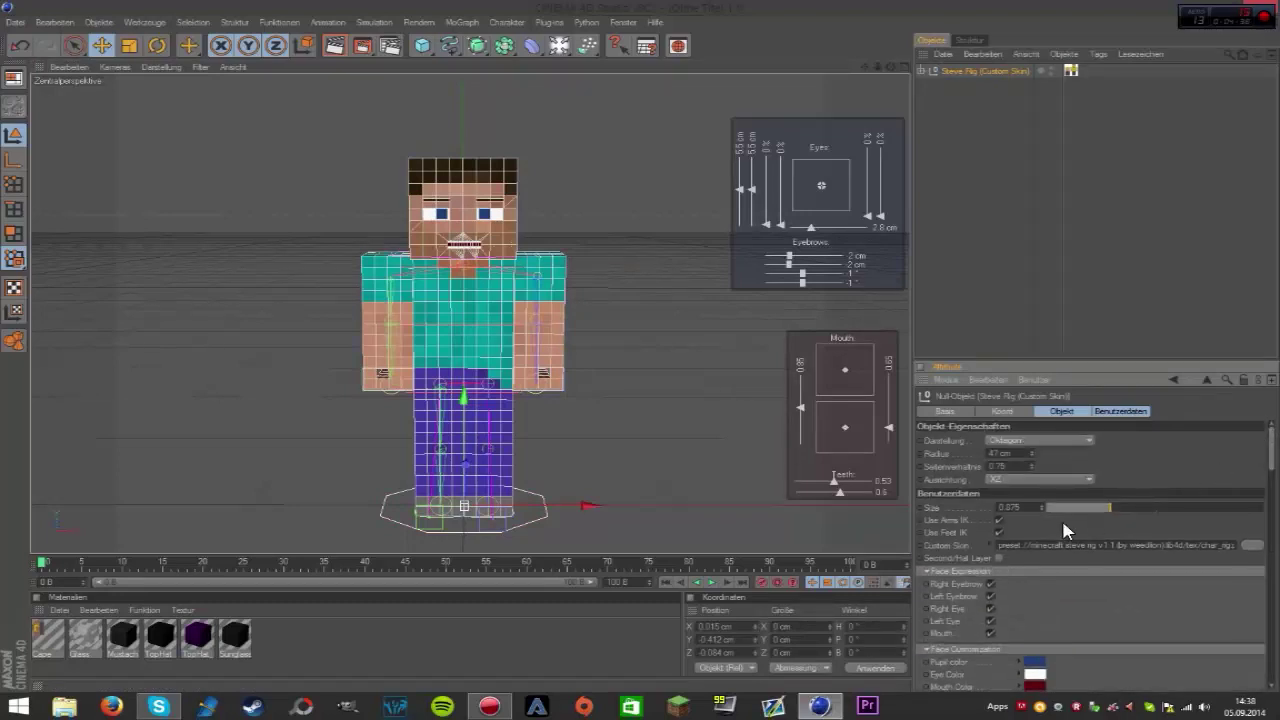
click(1218, 10)
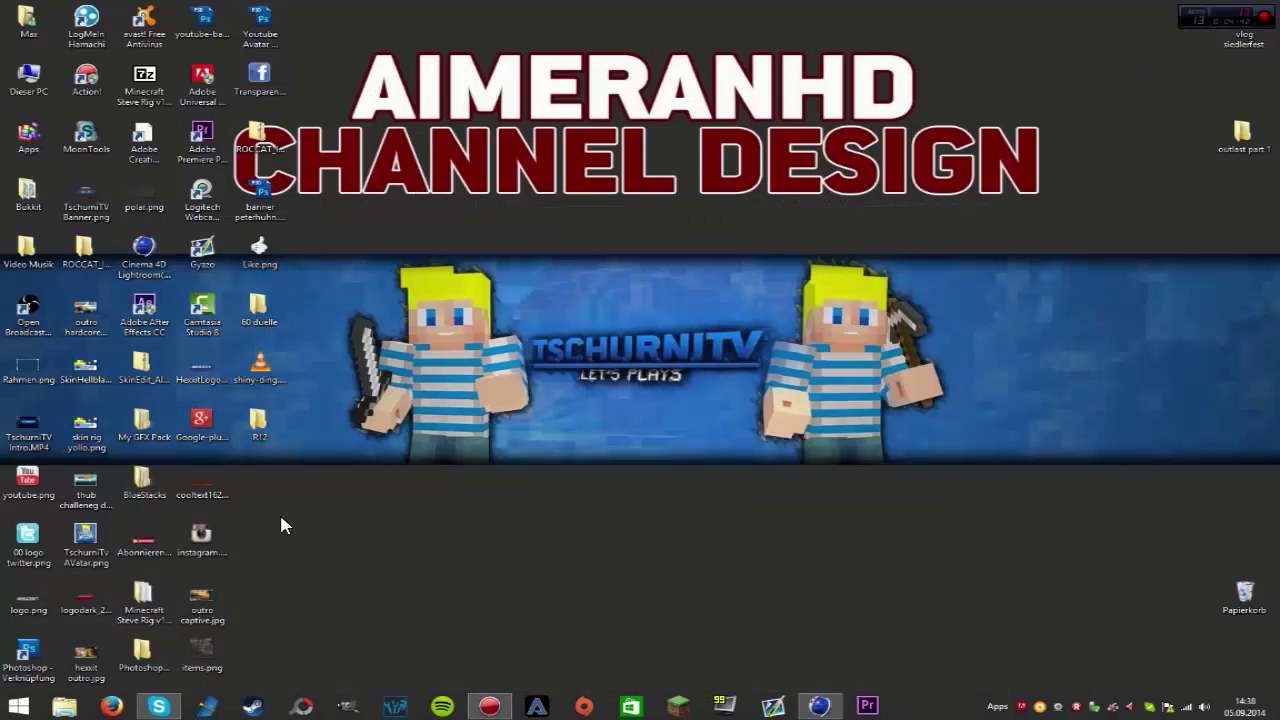
- Preview the blond striped skin rig yollo.png zoomed in, then close the viewer
double_click(86, 425)
scroll(798, 375, up, 2)
scroll(920, 329, up, 2)
scroll(480, 380, up, 2)
scroll(480, 380, up, 2)
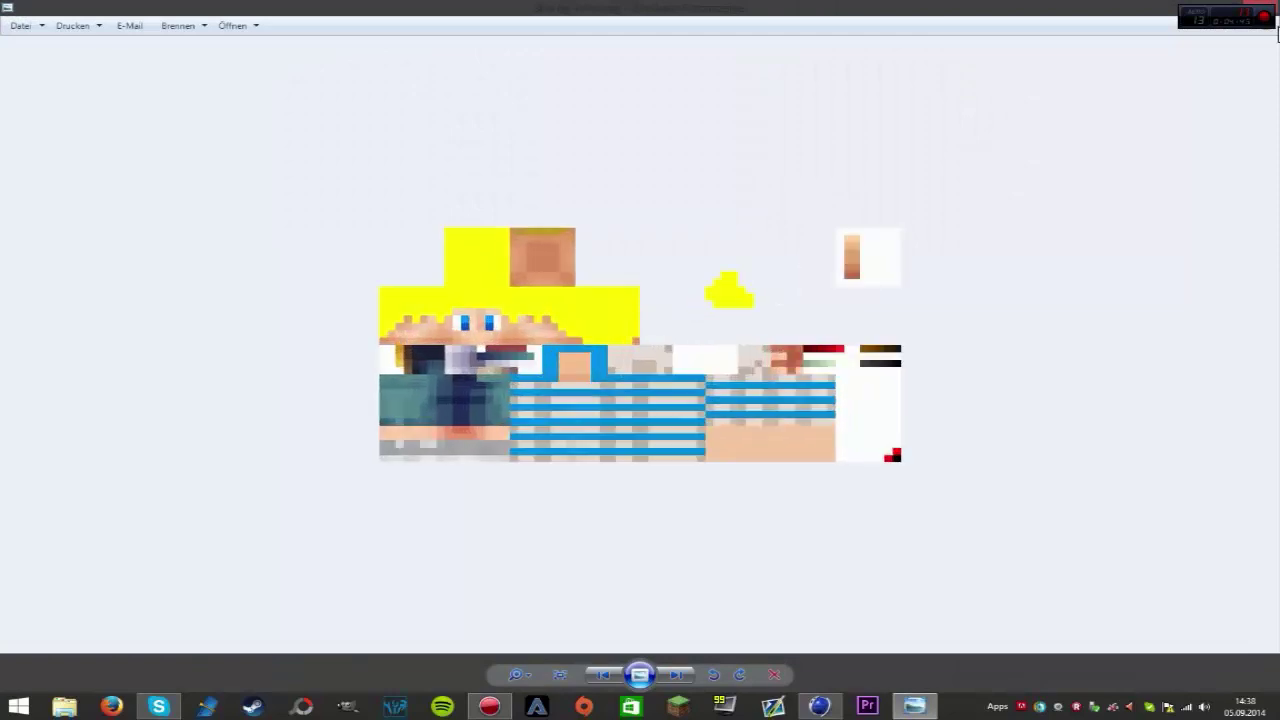
click(1262, 8)
- Open the desktop Apps folder and scroll through its contents
double_click(28, 135)
scroll(492, 543, down, 2)
scroll(495, 547, down, 2)
scroll(470, 525, down, 3)
- Launch Minecraft Skin Viewer from the Apps folder and spin the blank skin model
click(463, 518)
scroll(463, 520, down, 2)
scroll(465, 520, down, 2)
scroll(462, 524, down, 1)
scroll(458, 527, down, 1)
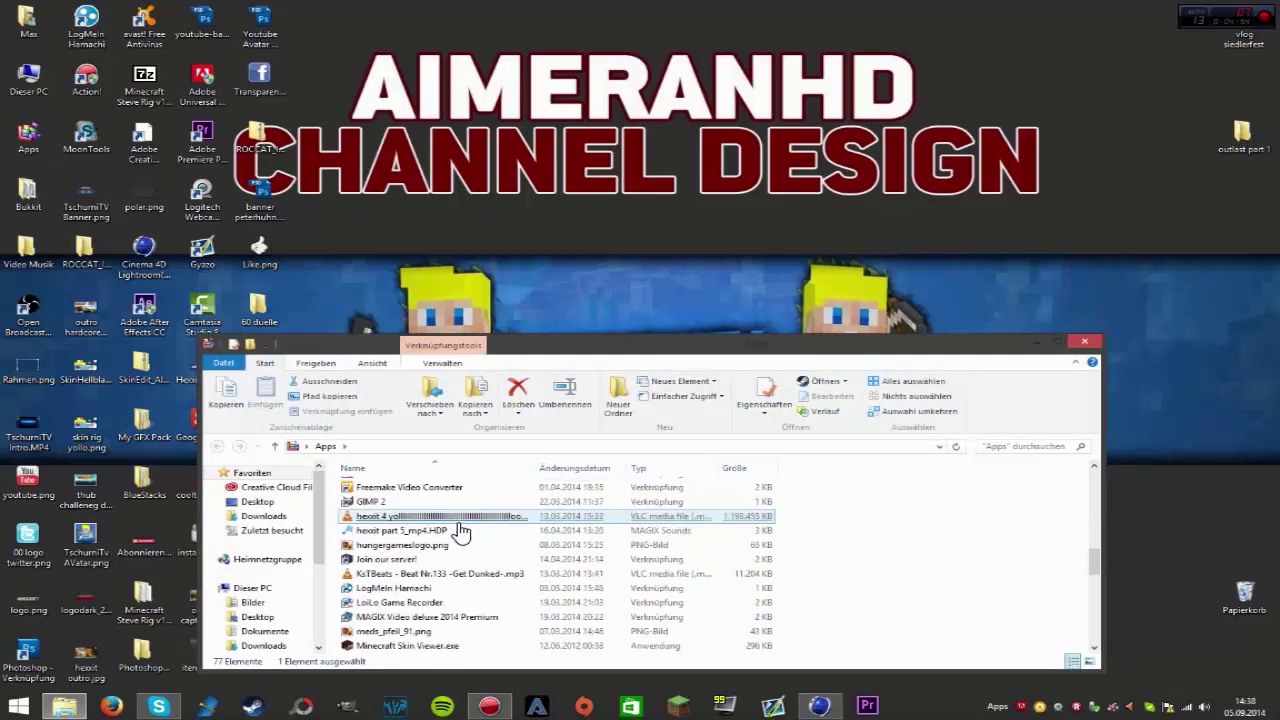
scroll(457, 528, down, 3)
click(417, 572)
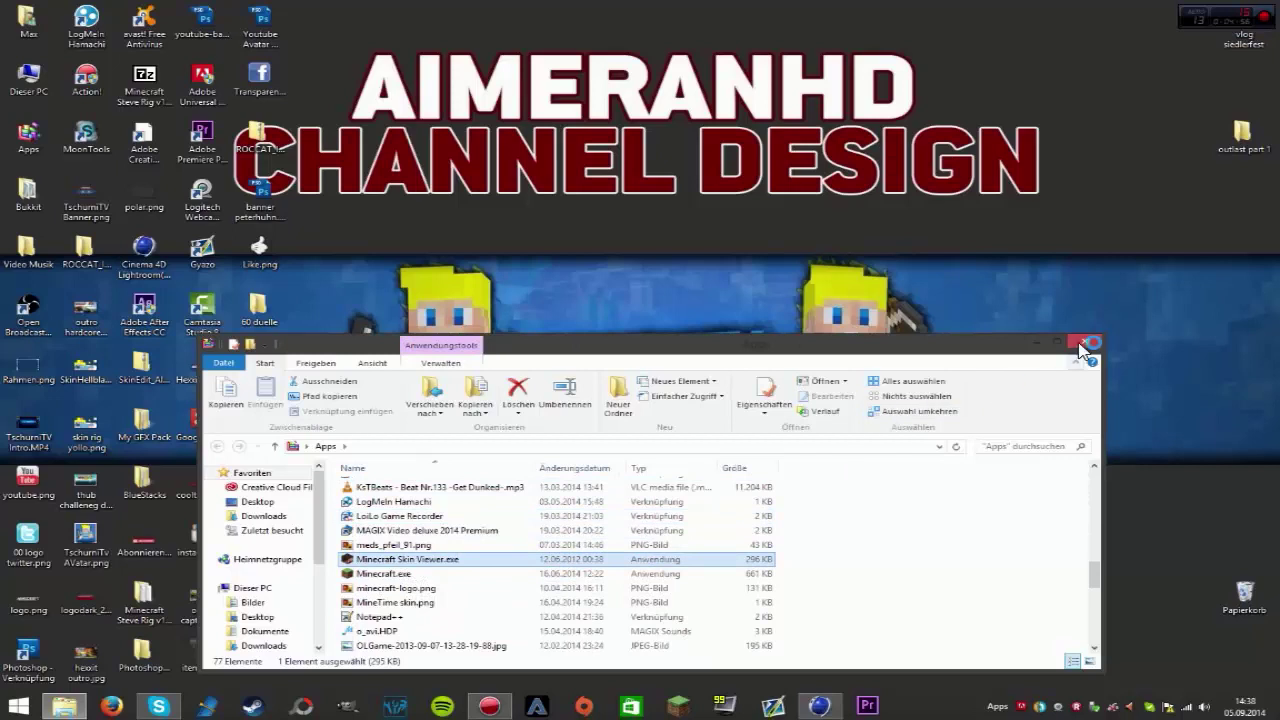
click(1082, 343)
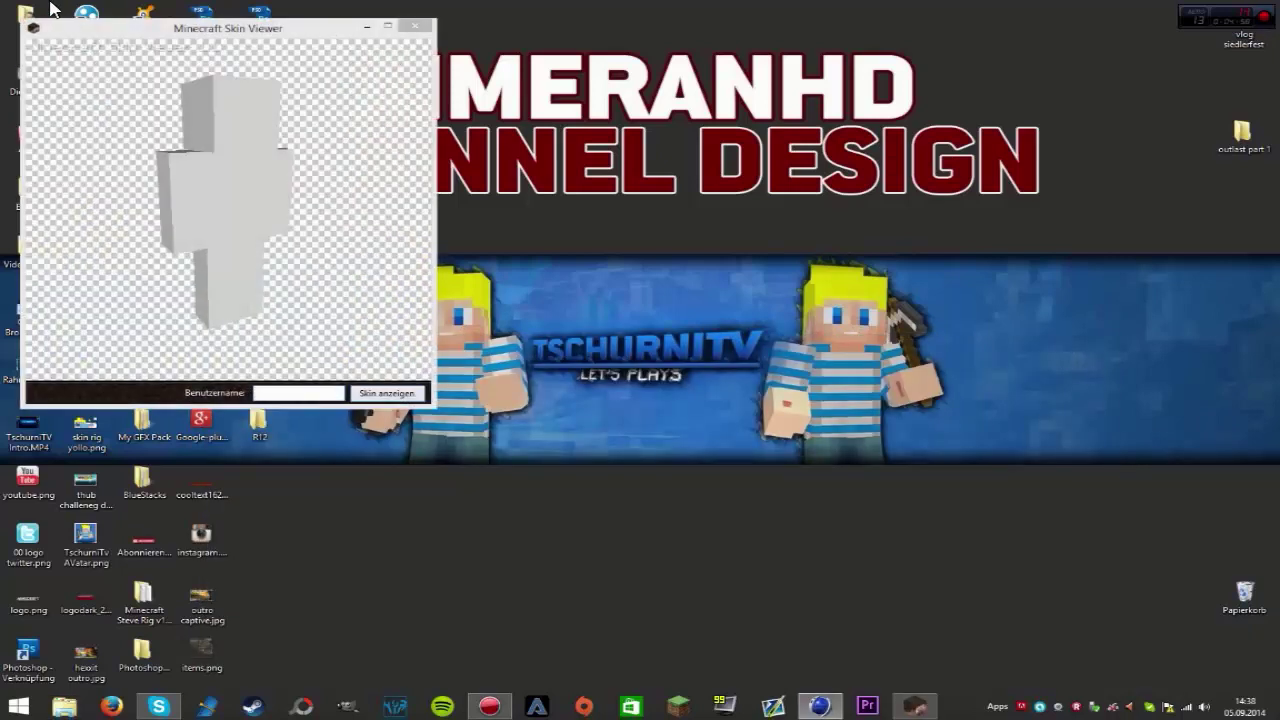
drag(248, 170, 289, 189)
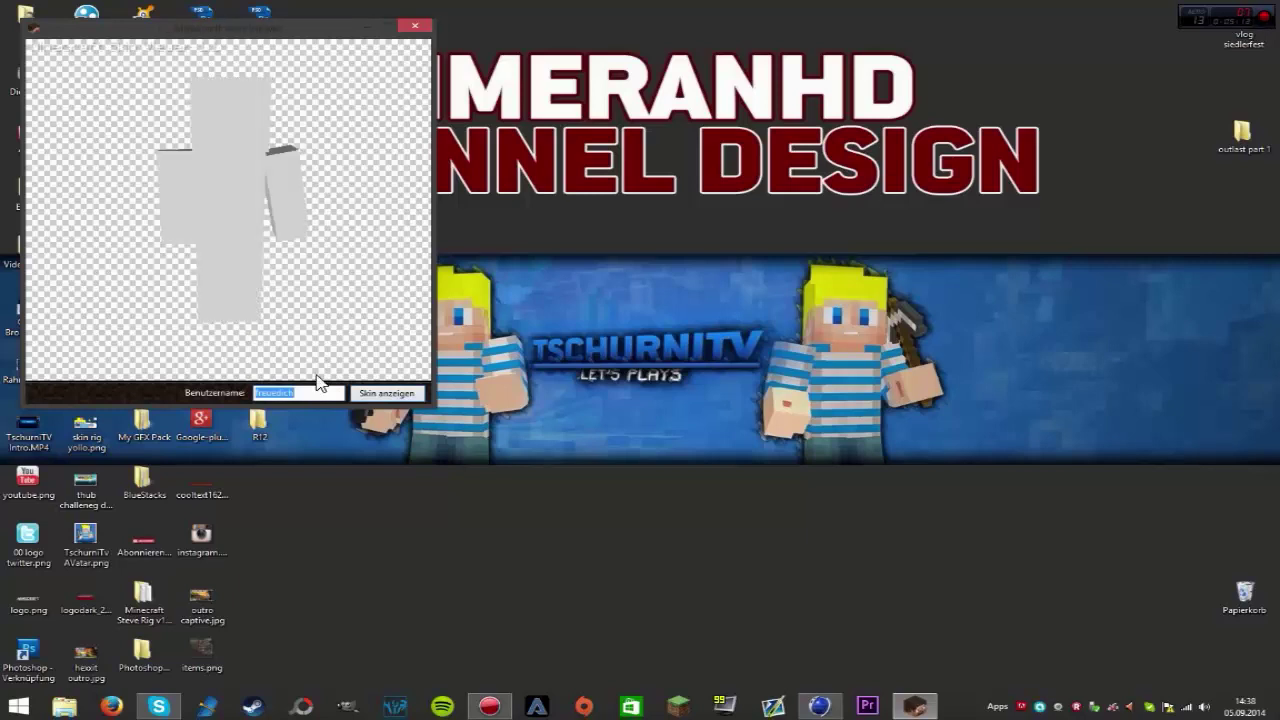
- Load the player's skin by username, save it as a PNG on the Desktop, and close the viewer
text(TschurniT)
text(V)
key(Return)
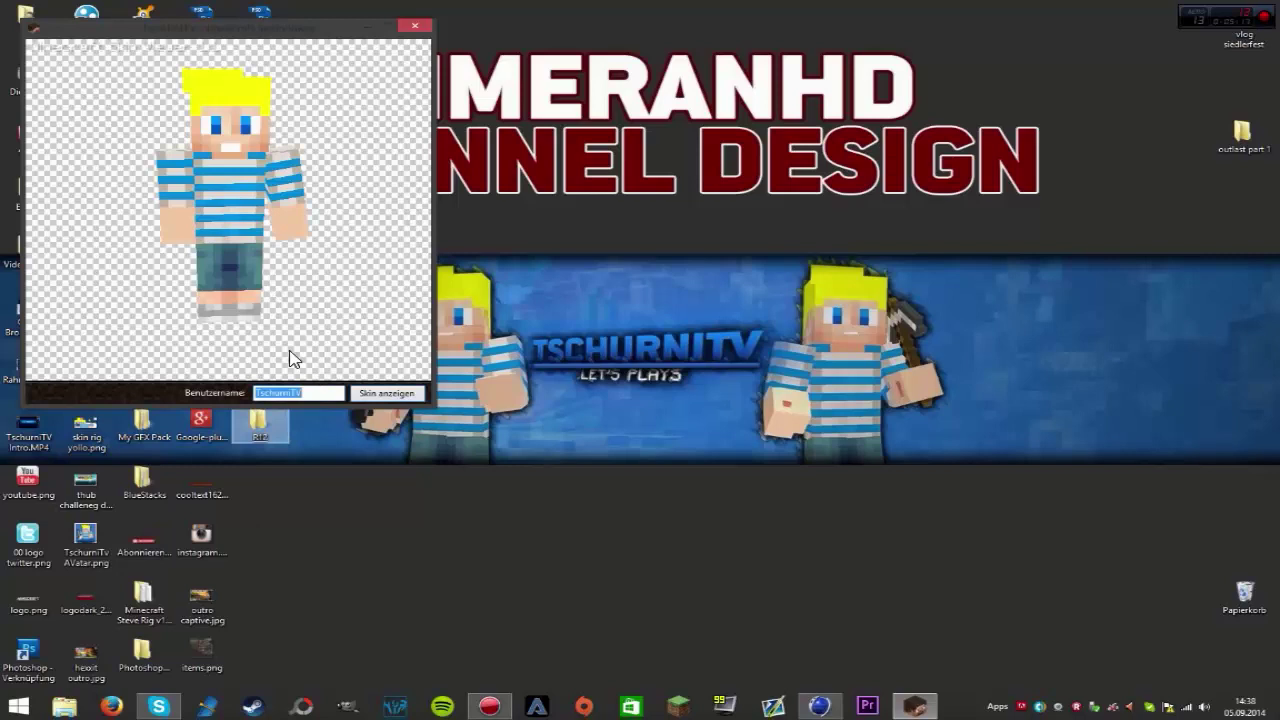
right_click(351, 223)
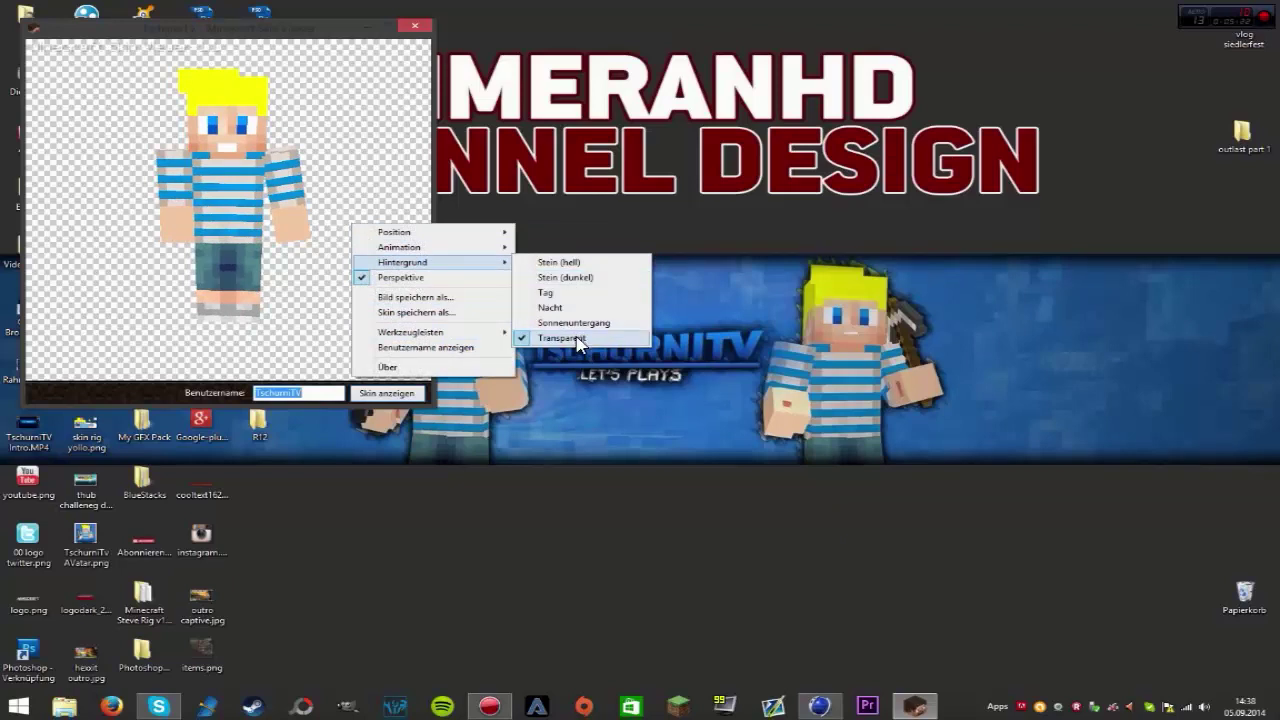
click(415, 313)
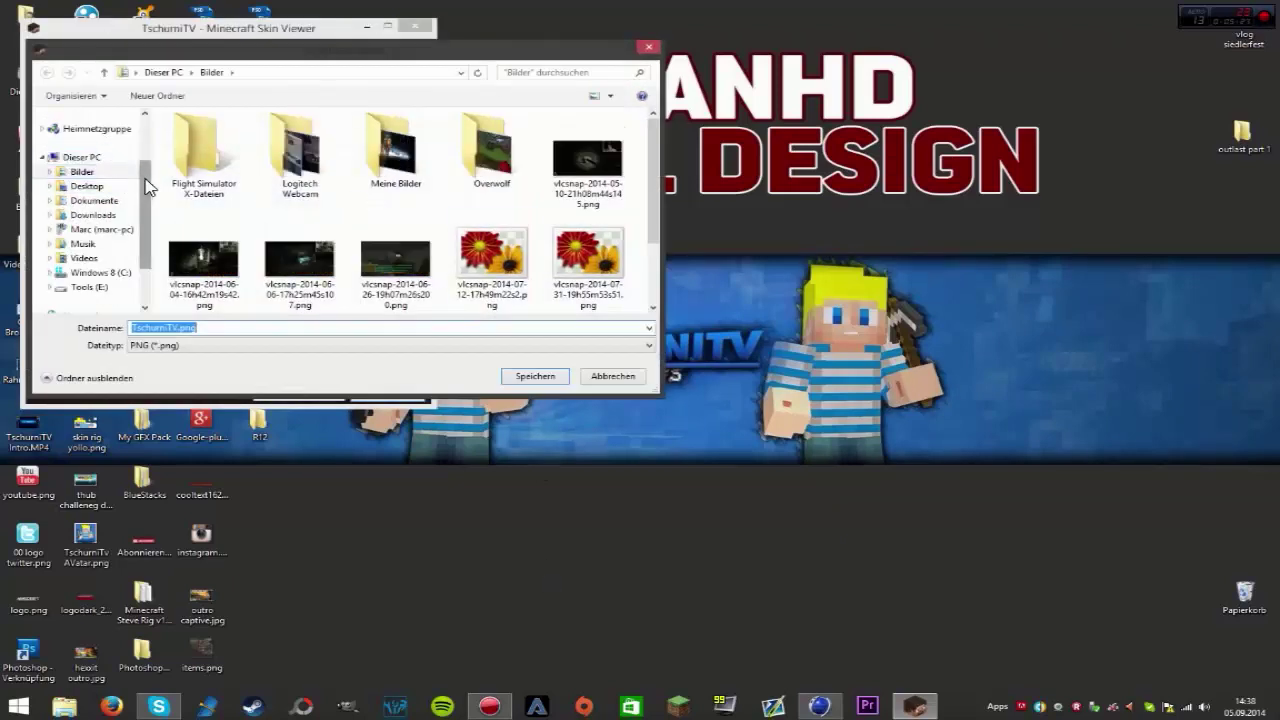
scroll(145, 186, up, 3)
click(86, 150)
click(600, 376)
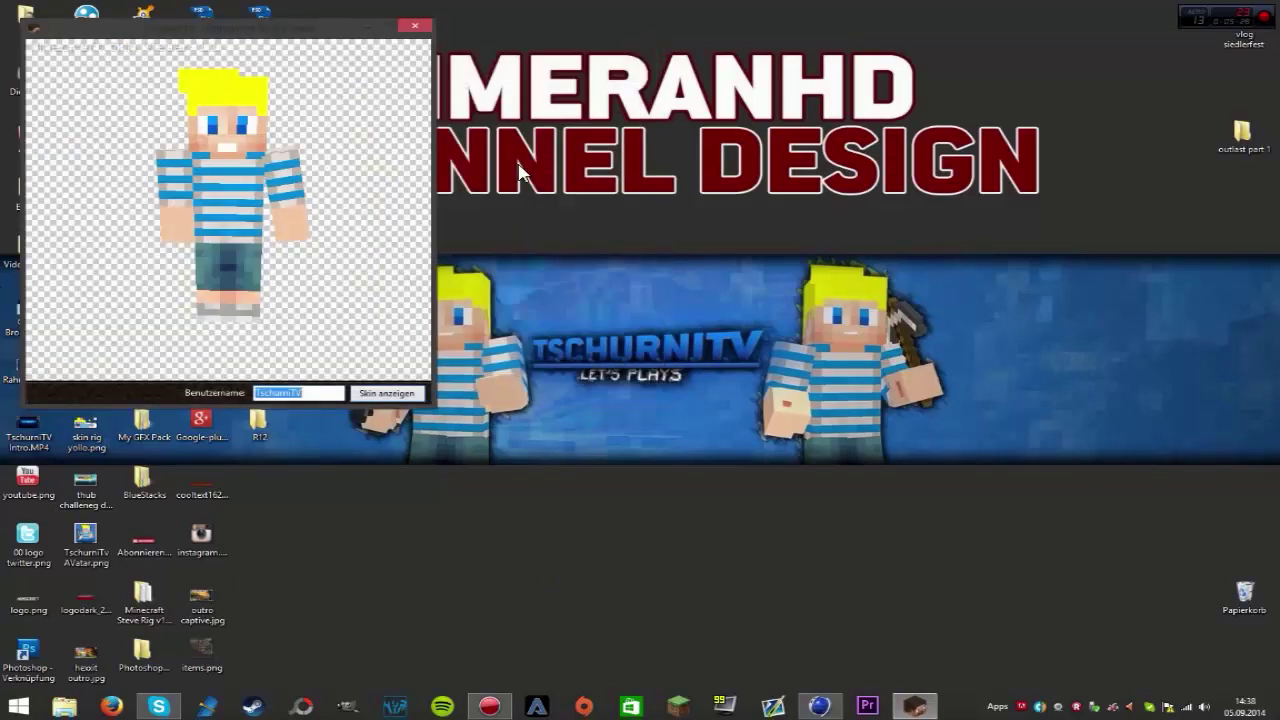
click(415, 25)
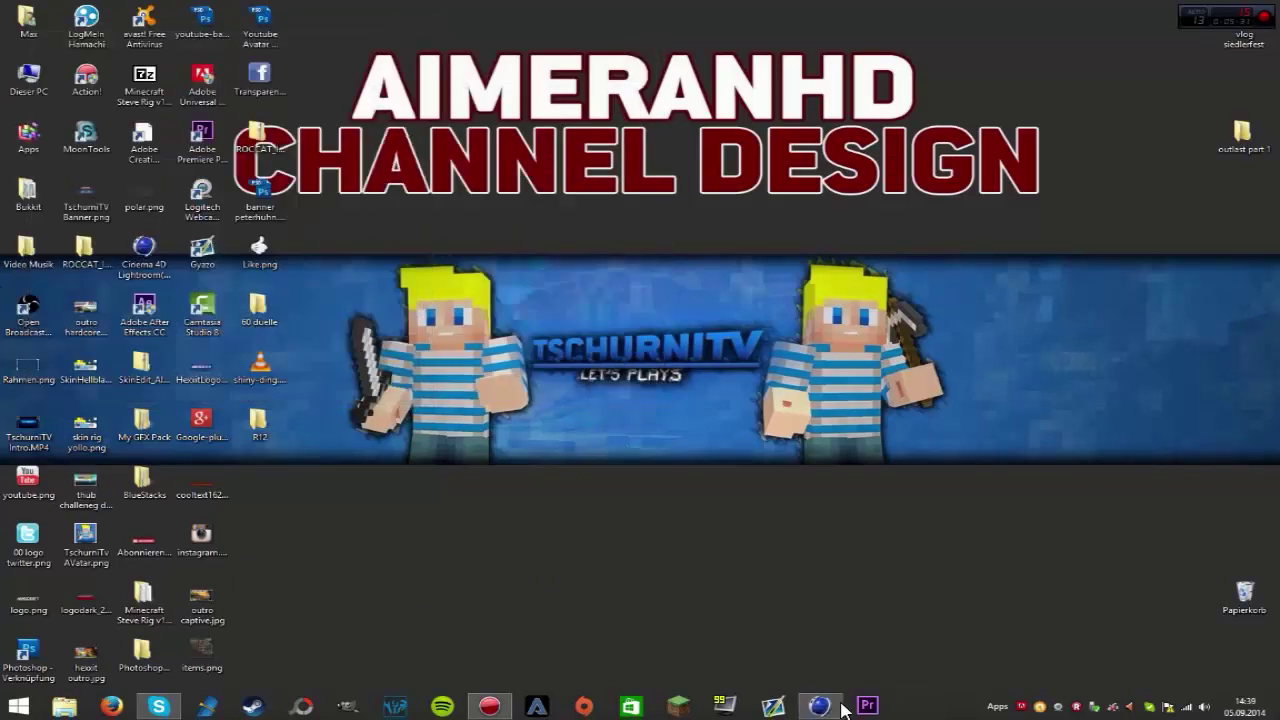
- Set skin rig yollo.png from the Desktop as the rig's Custom Skin, copying it beside the document
click(838, 706)
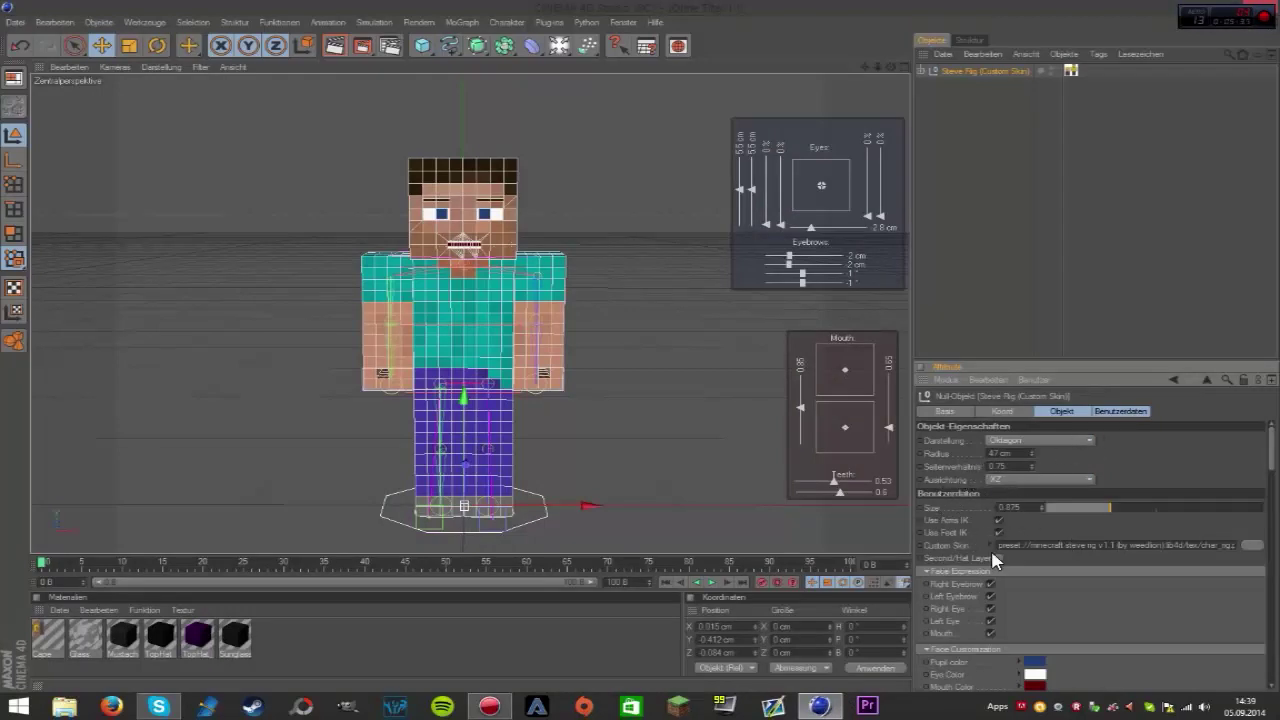
click(1249, 547)
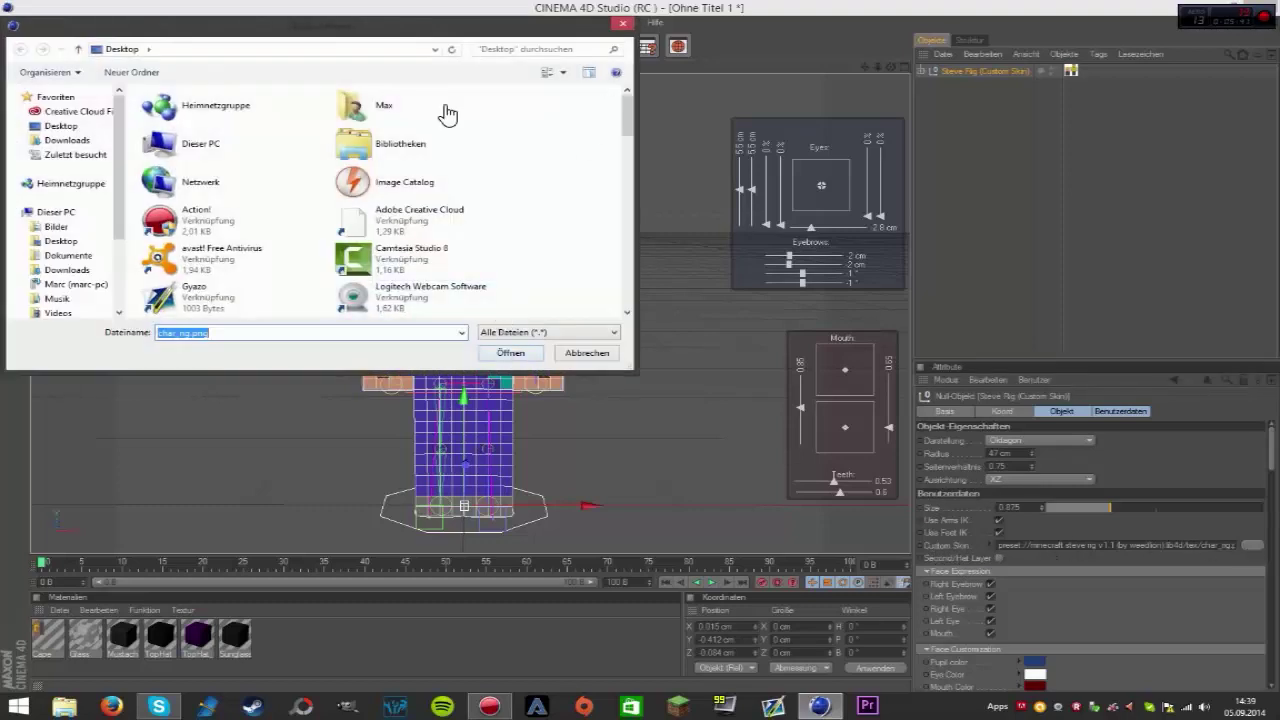
click(84, 128)
drag(628, 100, 631, 272)
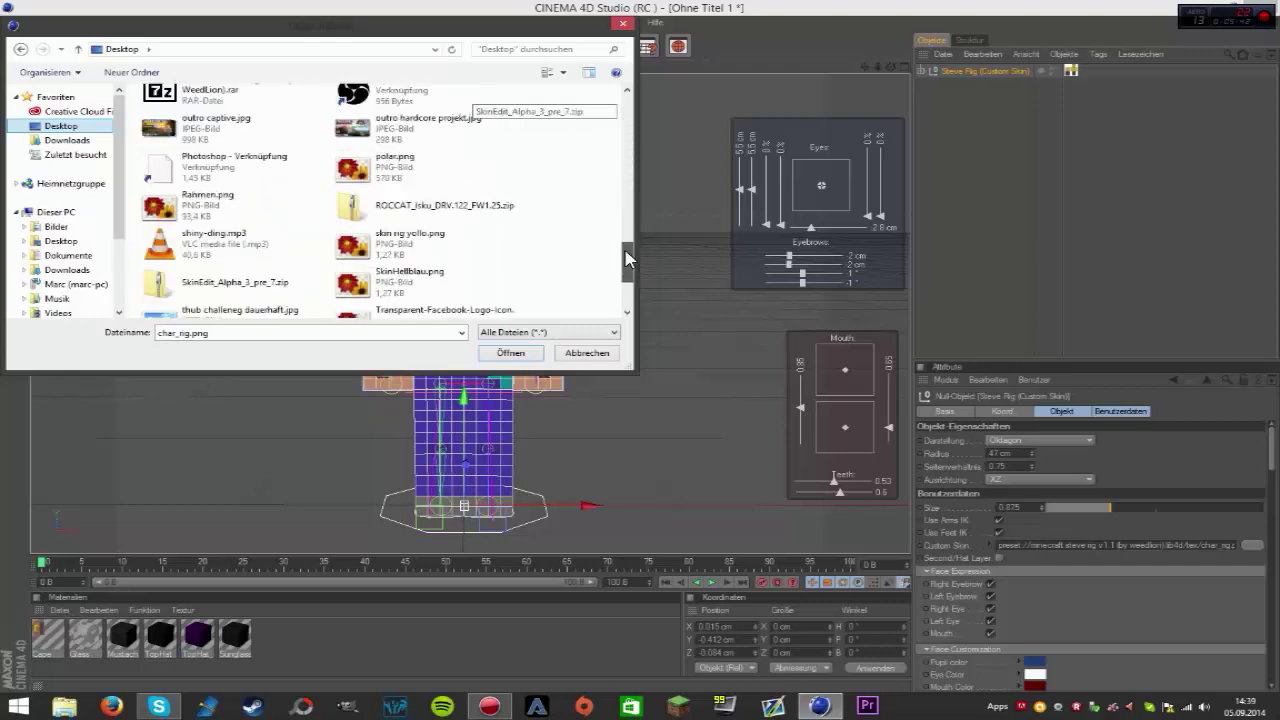
double_click(430, 158)
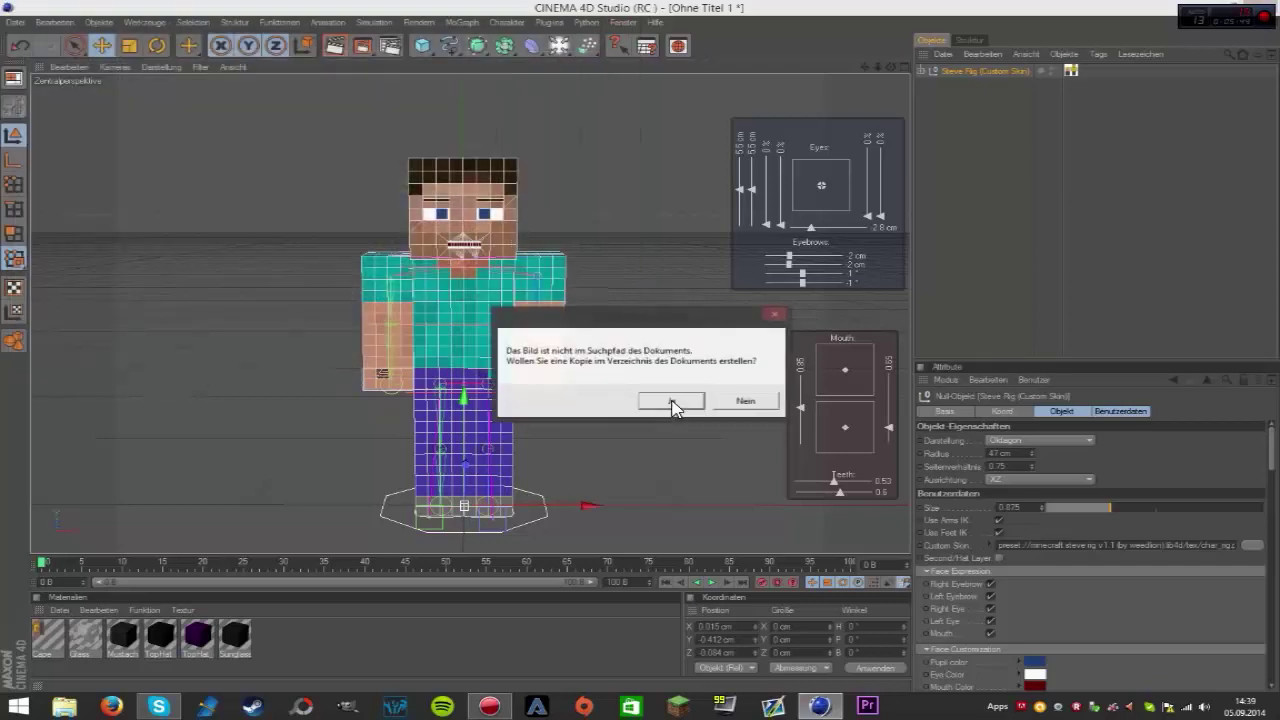
click(671, 397)
click(598, 252)
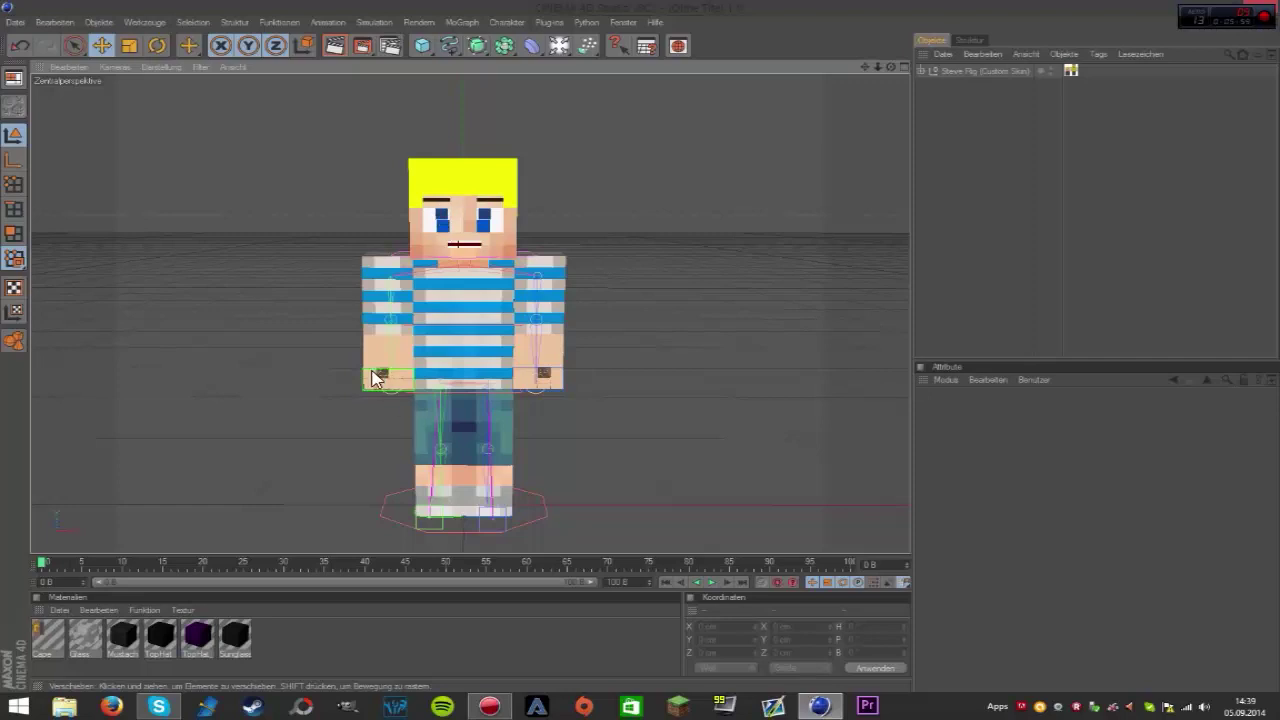
- Uncheck Steve Rig's Right Eye and Left Eye face expressions so the skin's painted eyes show
click(984, 72)
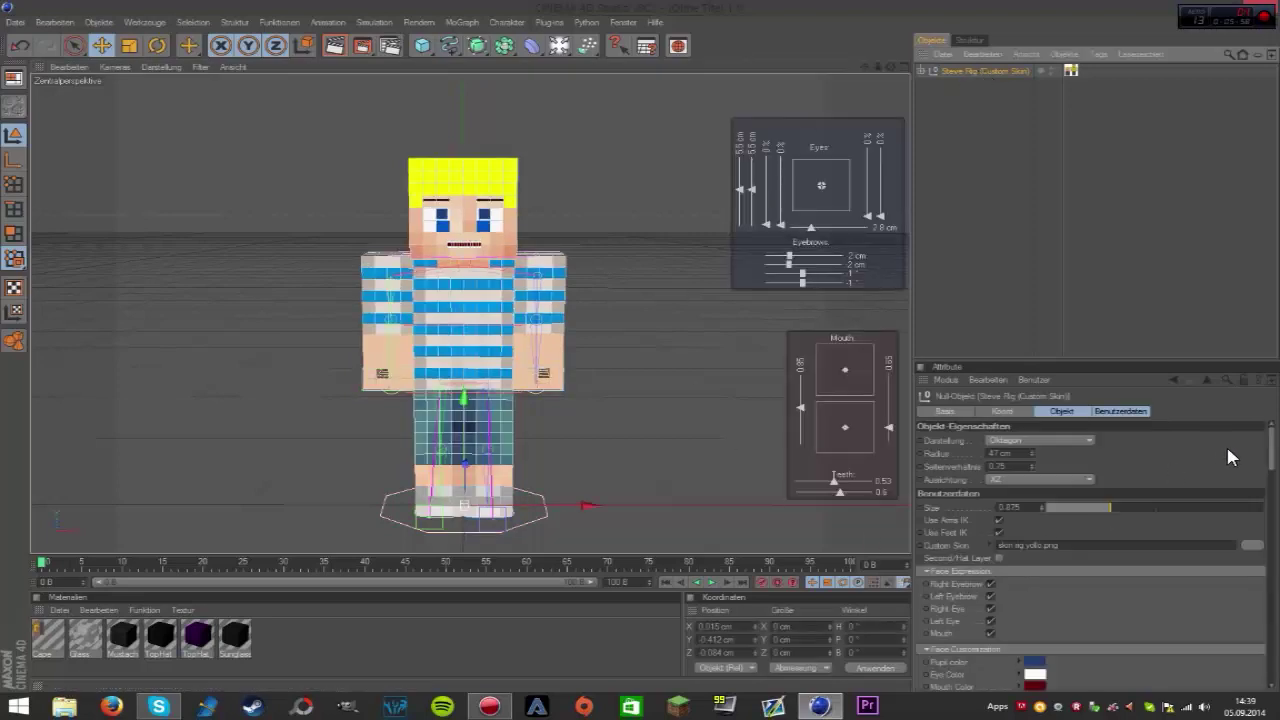
scroll(1274, 443, down, 1)
scroll(1274, 443, down, 3)
scroll(1275, 445, up, 3)
scroll(1275, 445, down, 1)
scroll(1273, 440, up, 3)
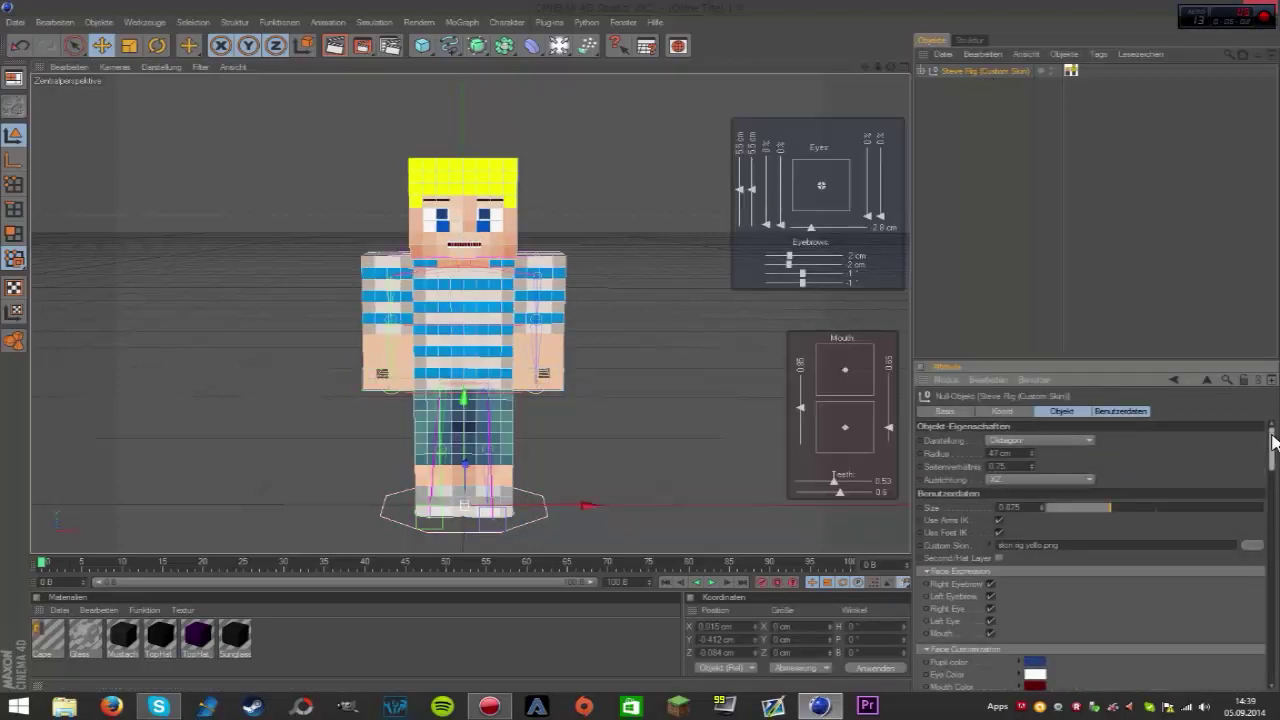
drag(1274, 443, 1273, 453)
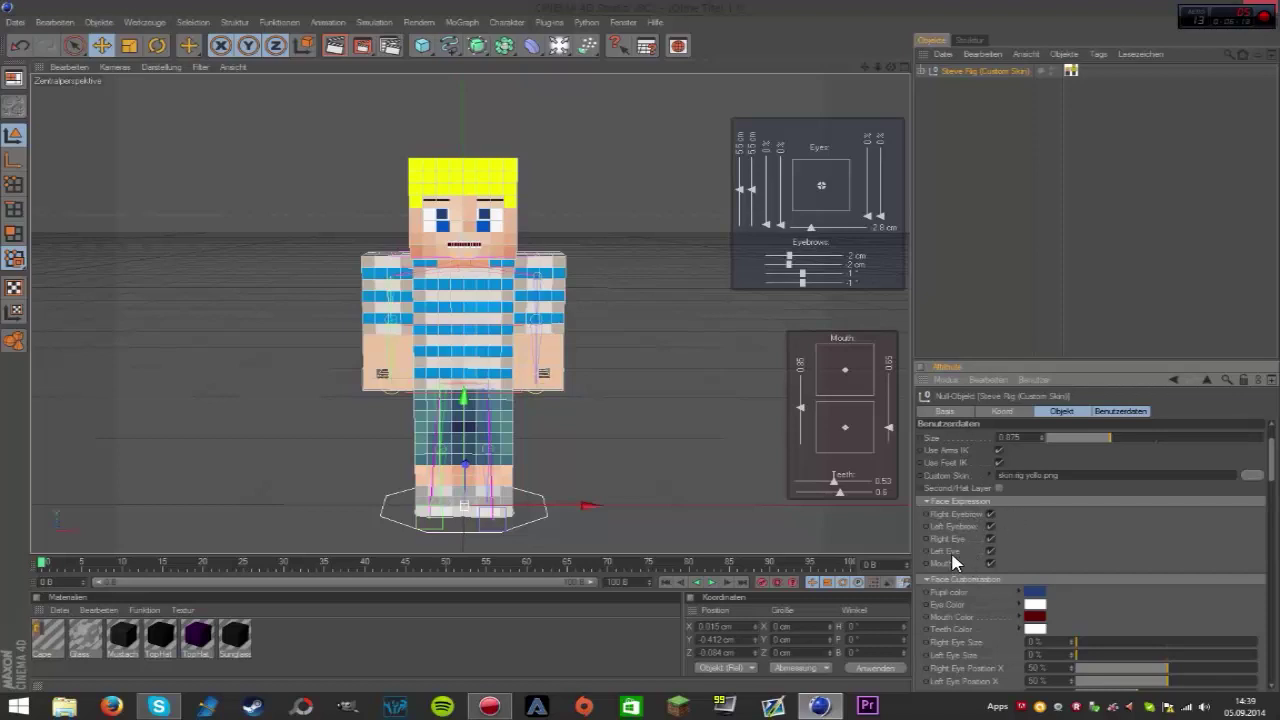
click(990, 540)
click(990, 551)
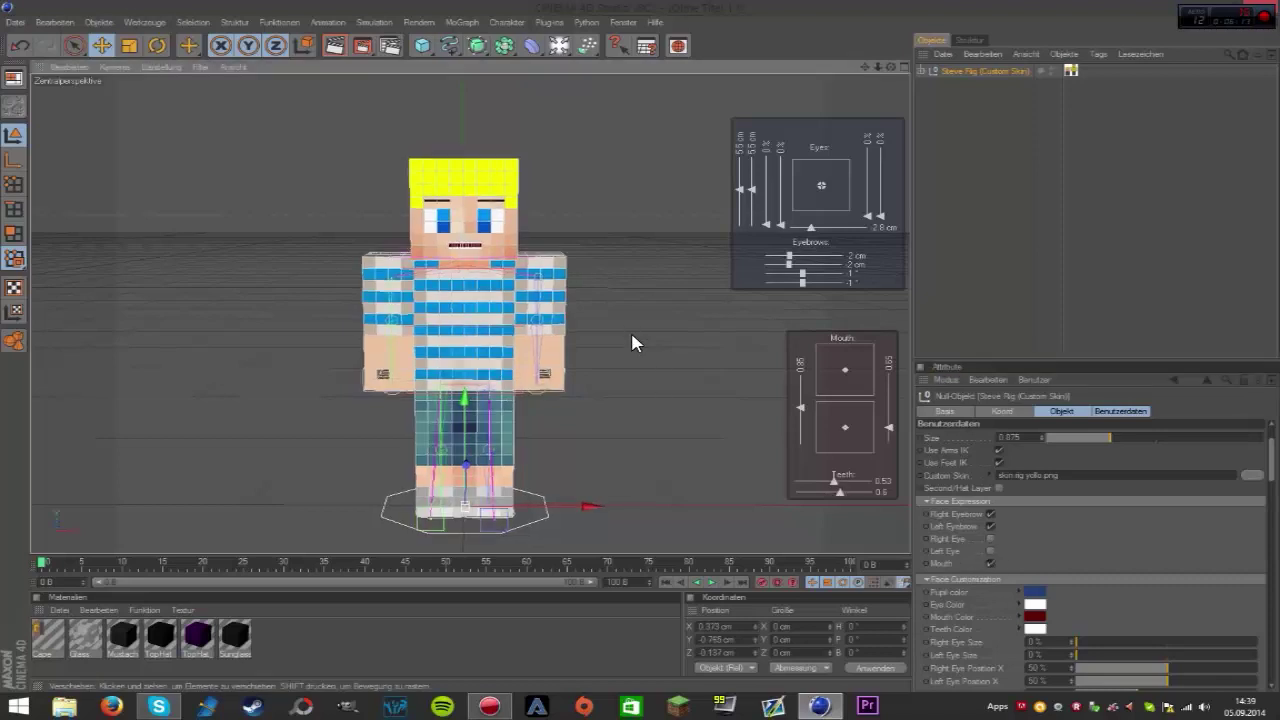
click(698, 348)
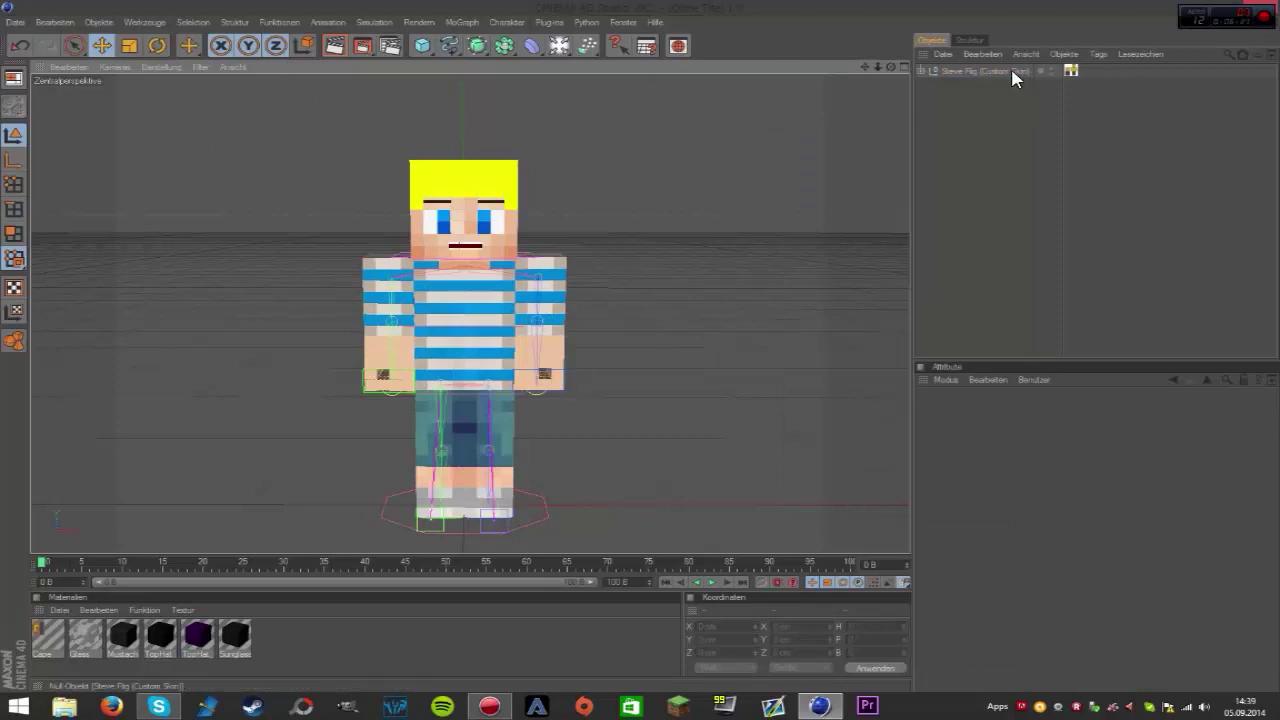
click(975, 72)
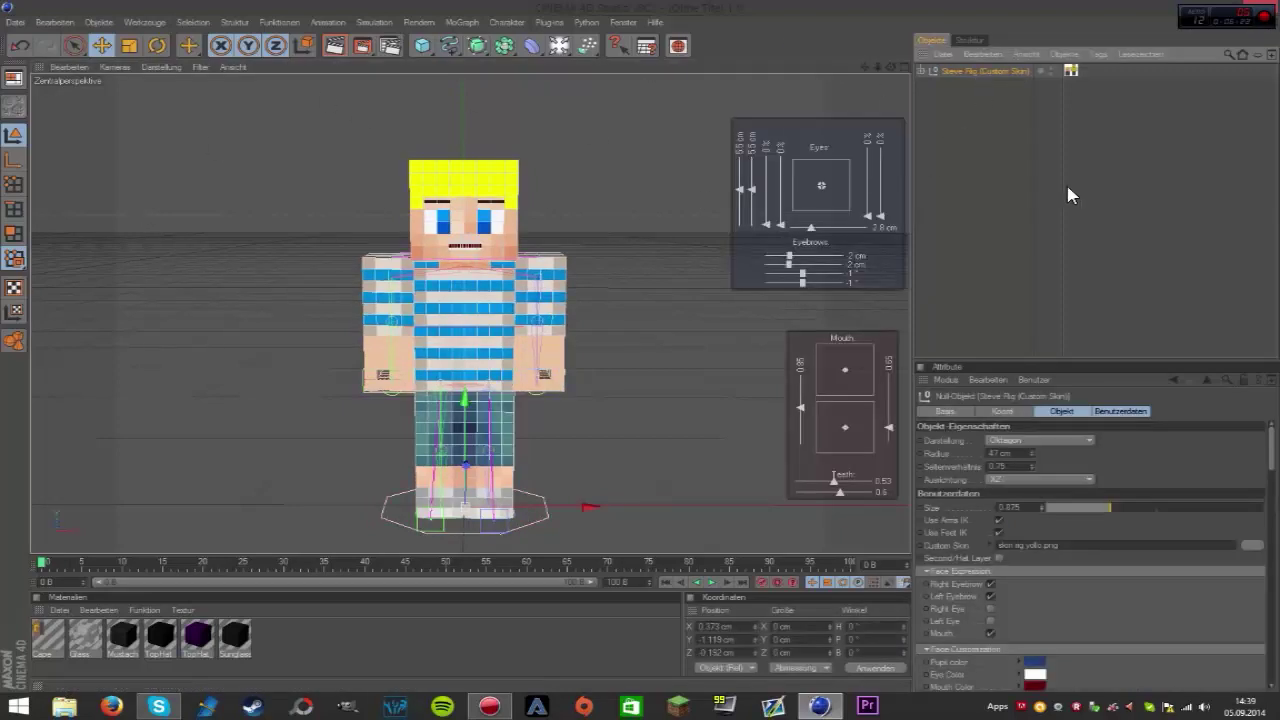
- Enable the rig's Second/Hat Layer for fuller blond hair and test it in Render View twice
click(998, 558)
click(640, 305)
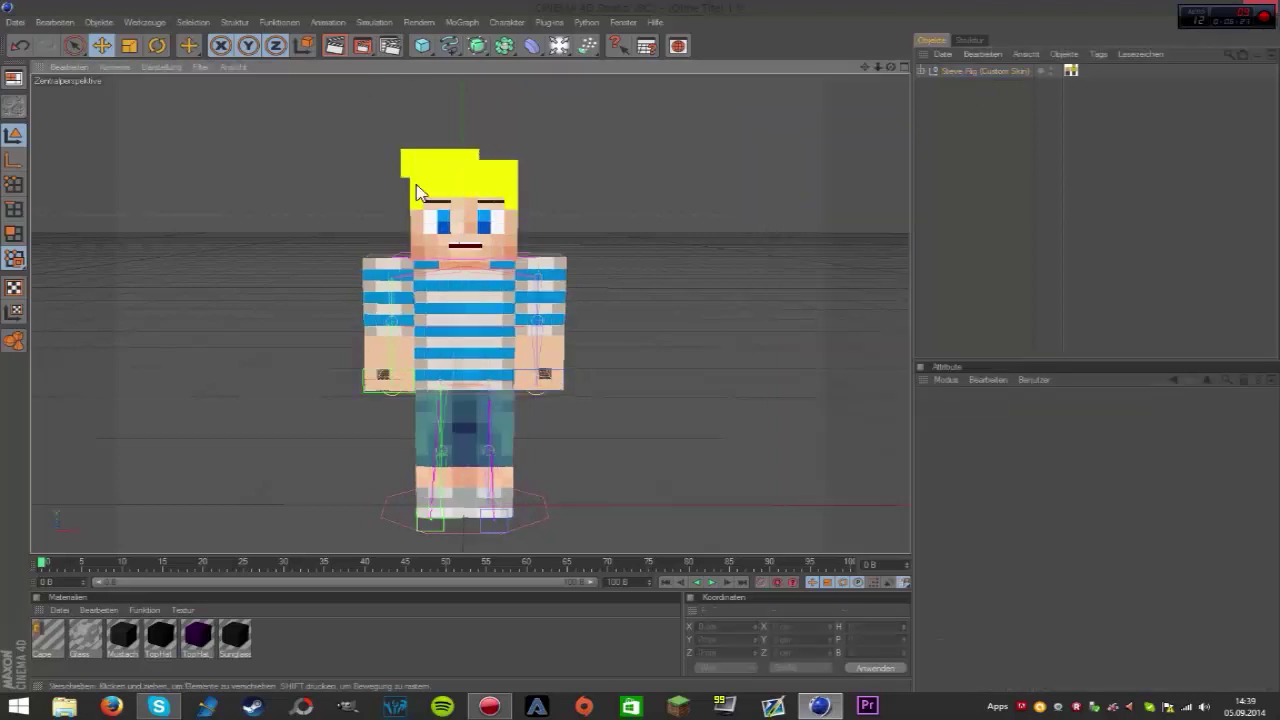
click(335, 45)
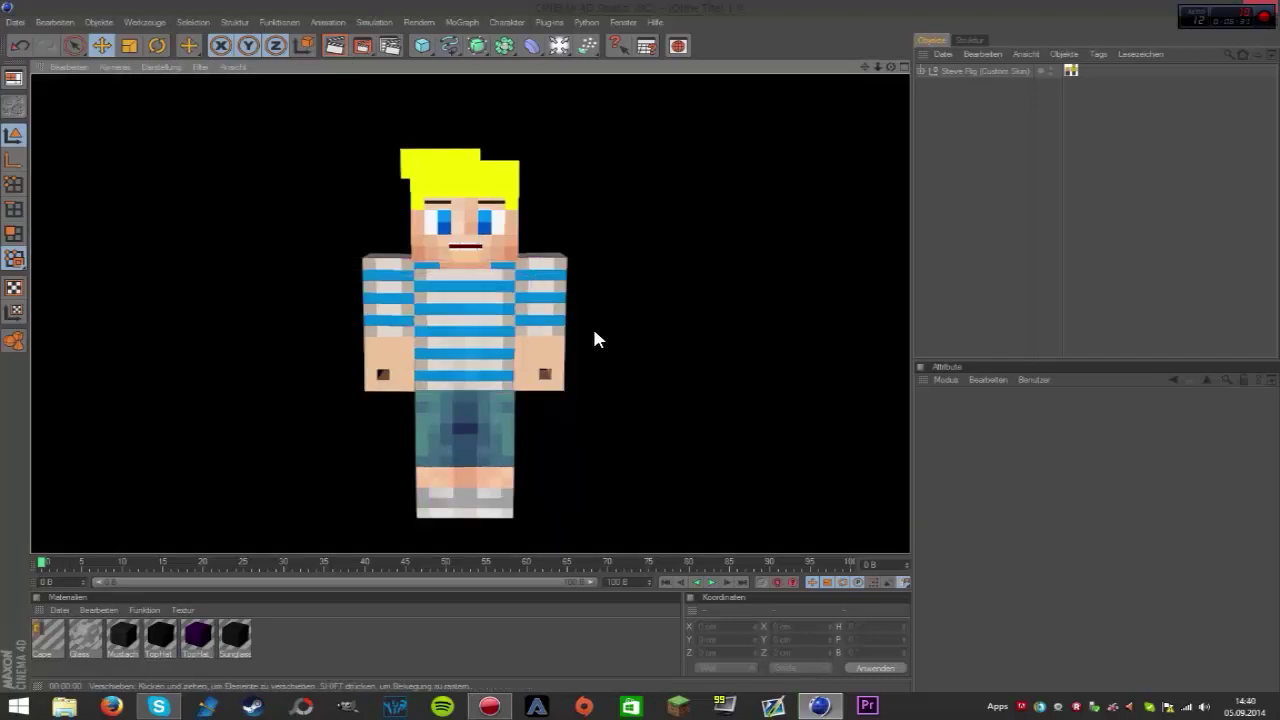
click(661, 205)
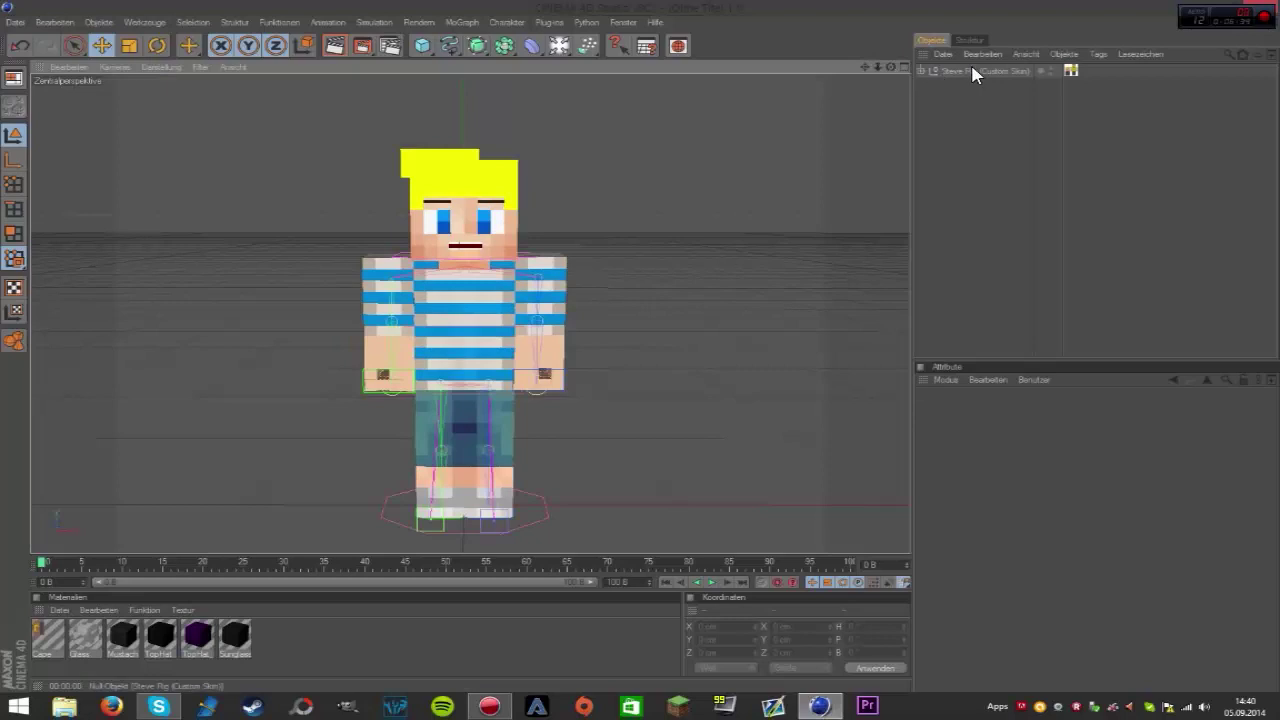
click(335, 45)
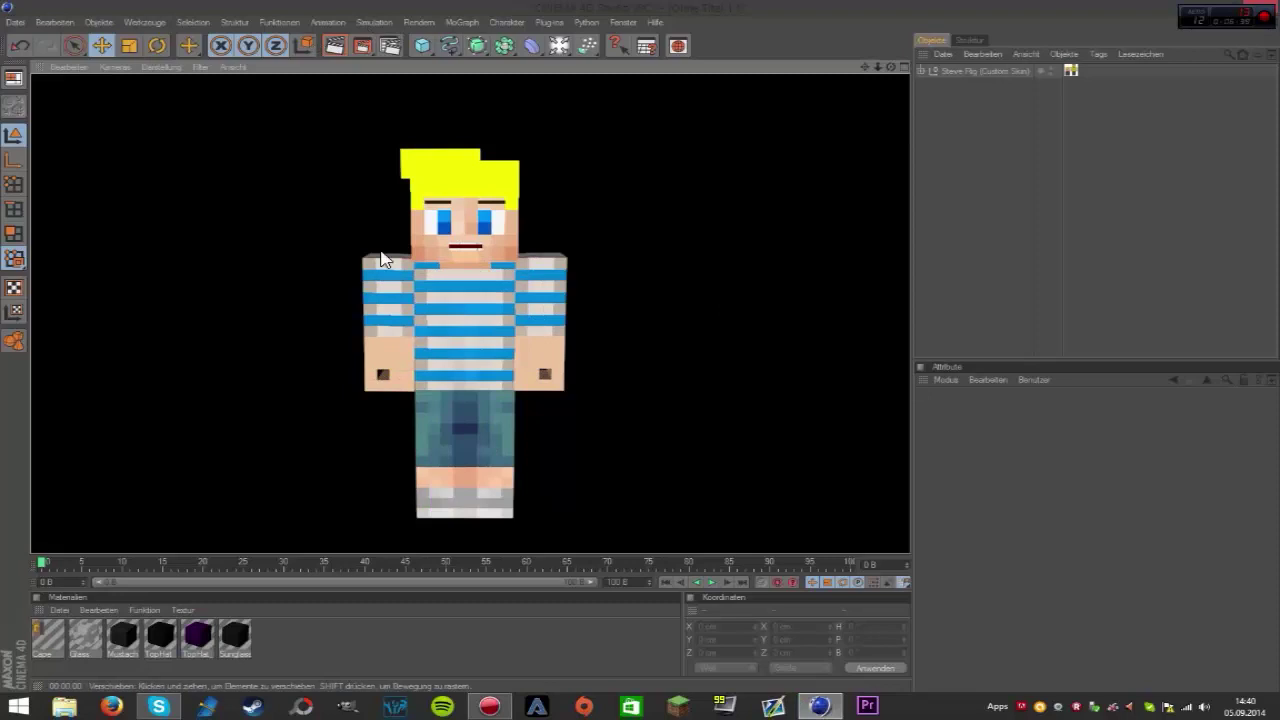
click(703, 314)
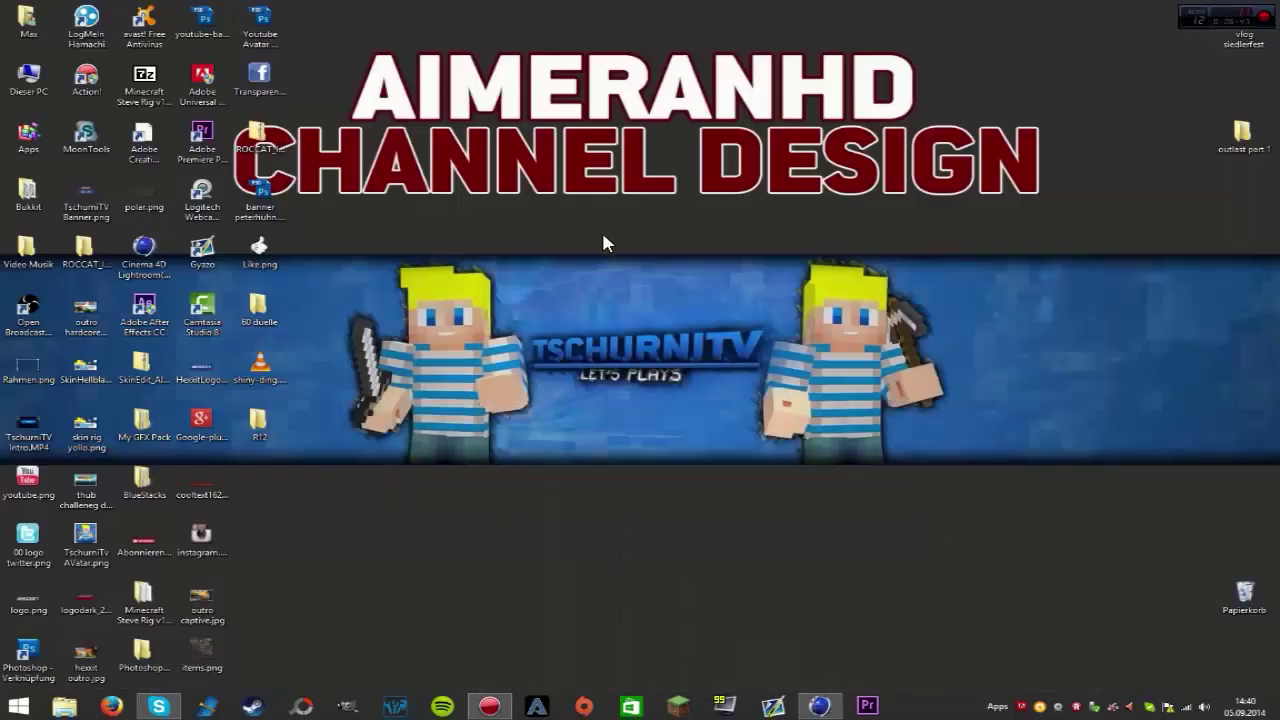
- Arrange the Cinema 4D Lightroom(skins).c4d icon on the desktop and restore Cinema 4D from the taskbar
drag(117, 280, 650, 497)
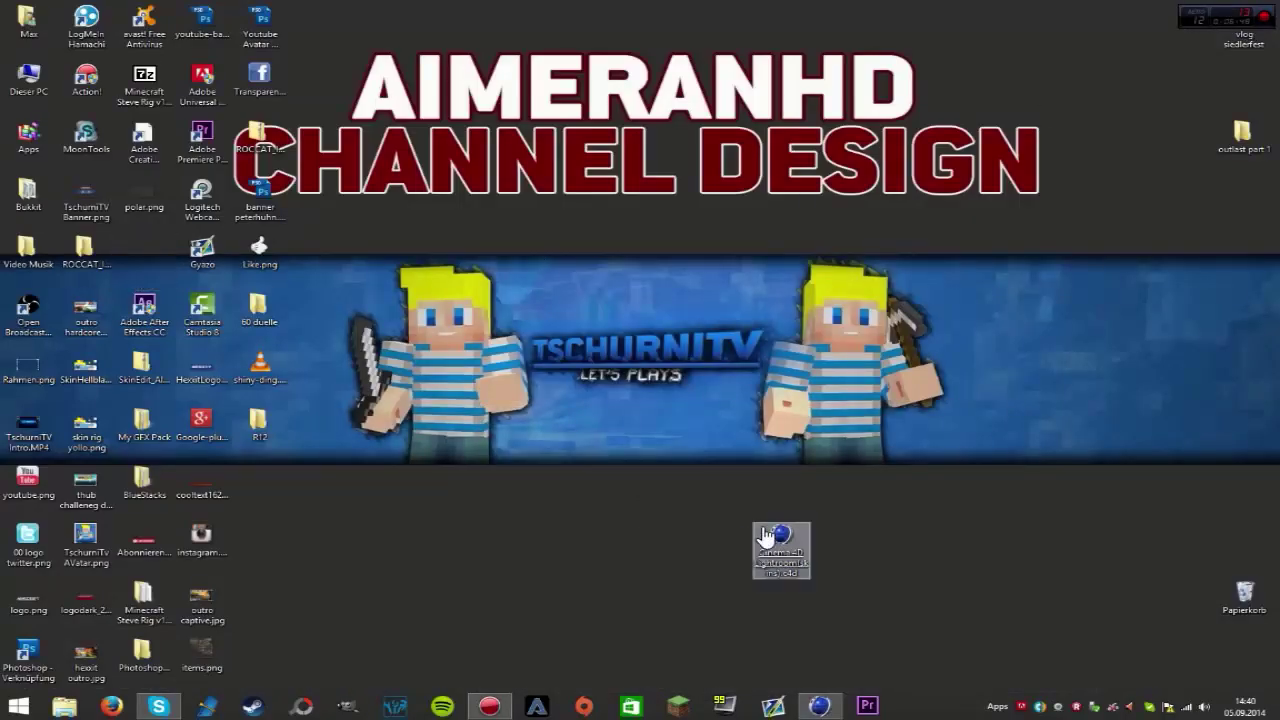
click(781, 538)
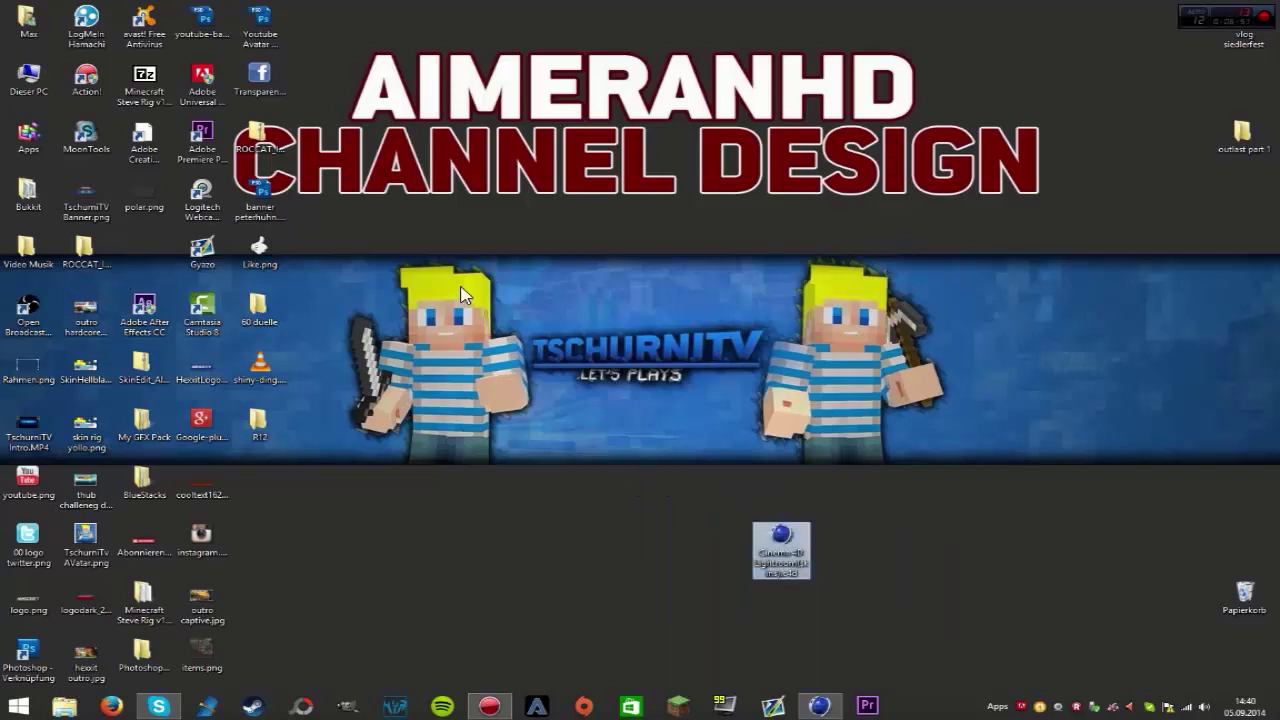
drag(652, 444, 746, 510)
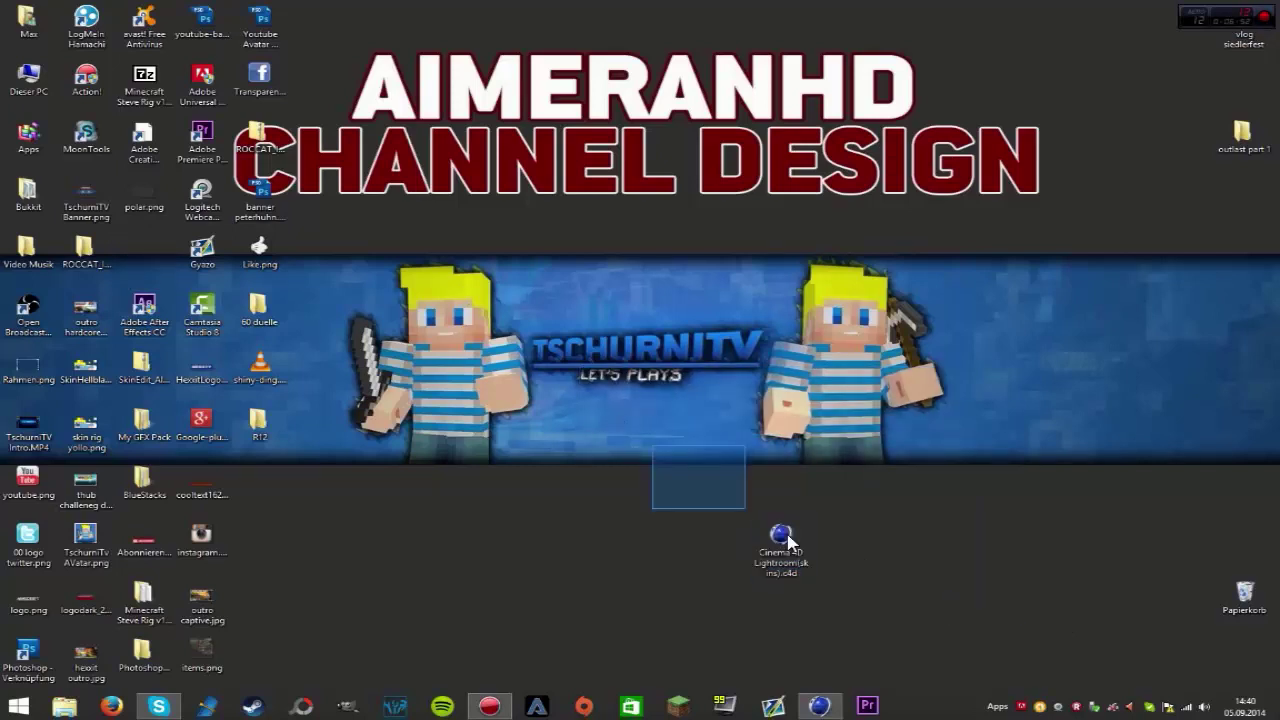
drag(570, 376, 1046, 688)
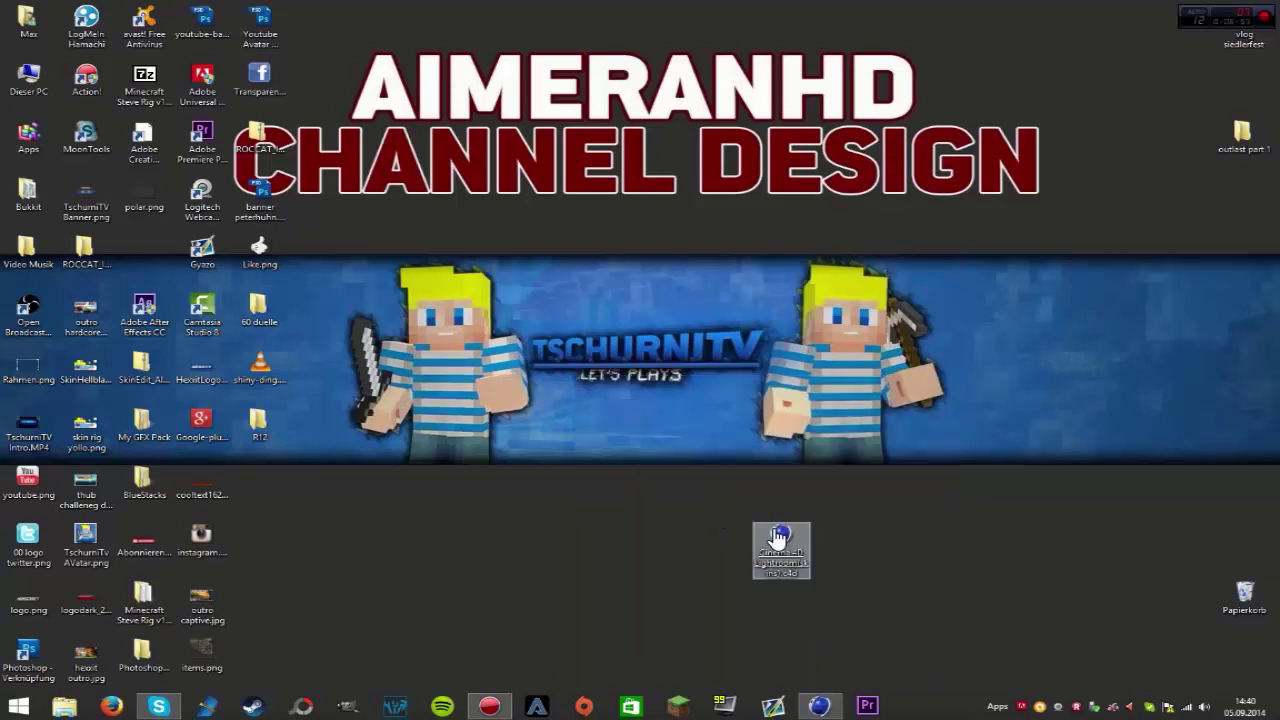
click(822, 706)
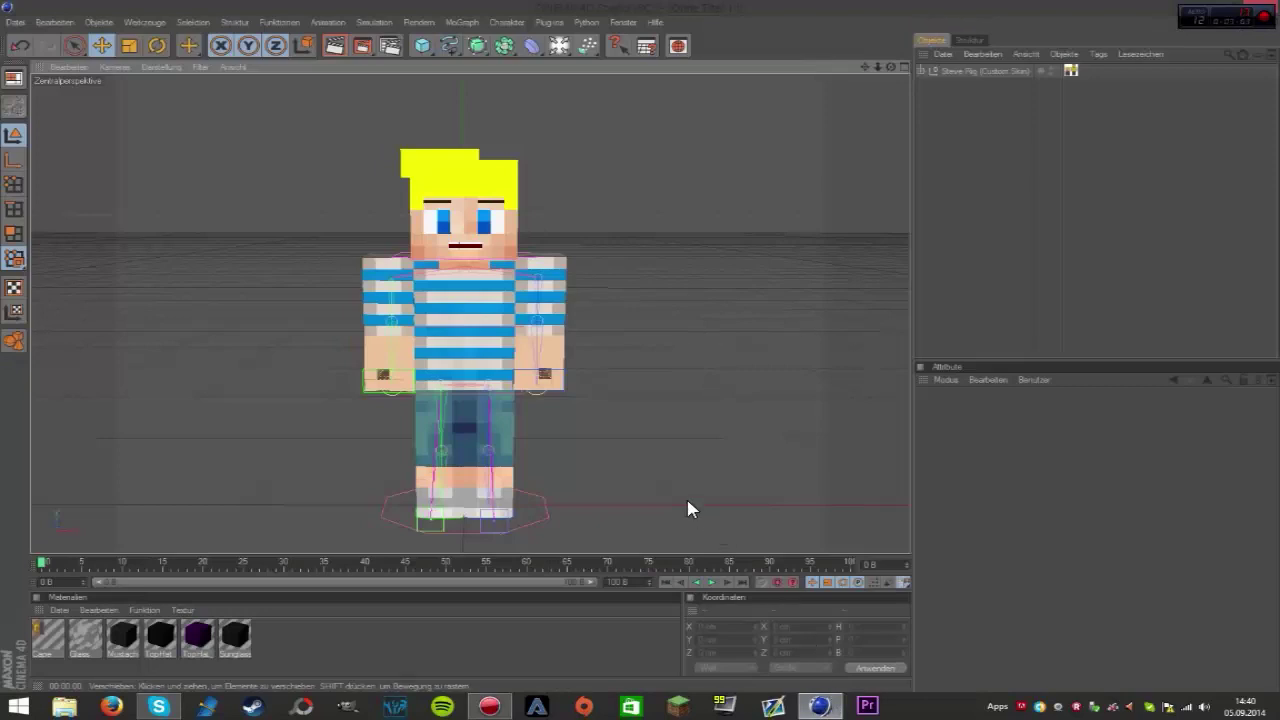
- Open the rig's Visual Selector and reposition Steve's right and left arms
click(980, 72)
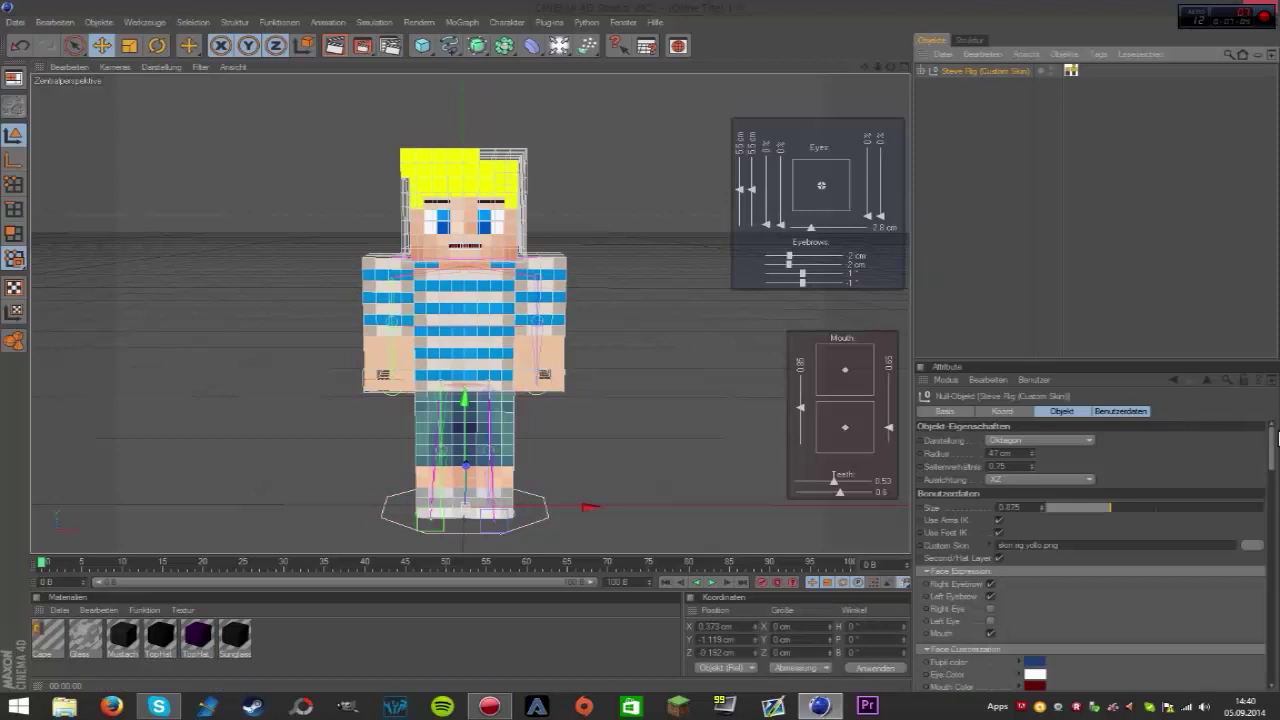
click(1074, 100)
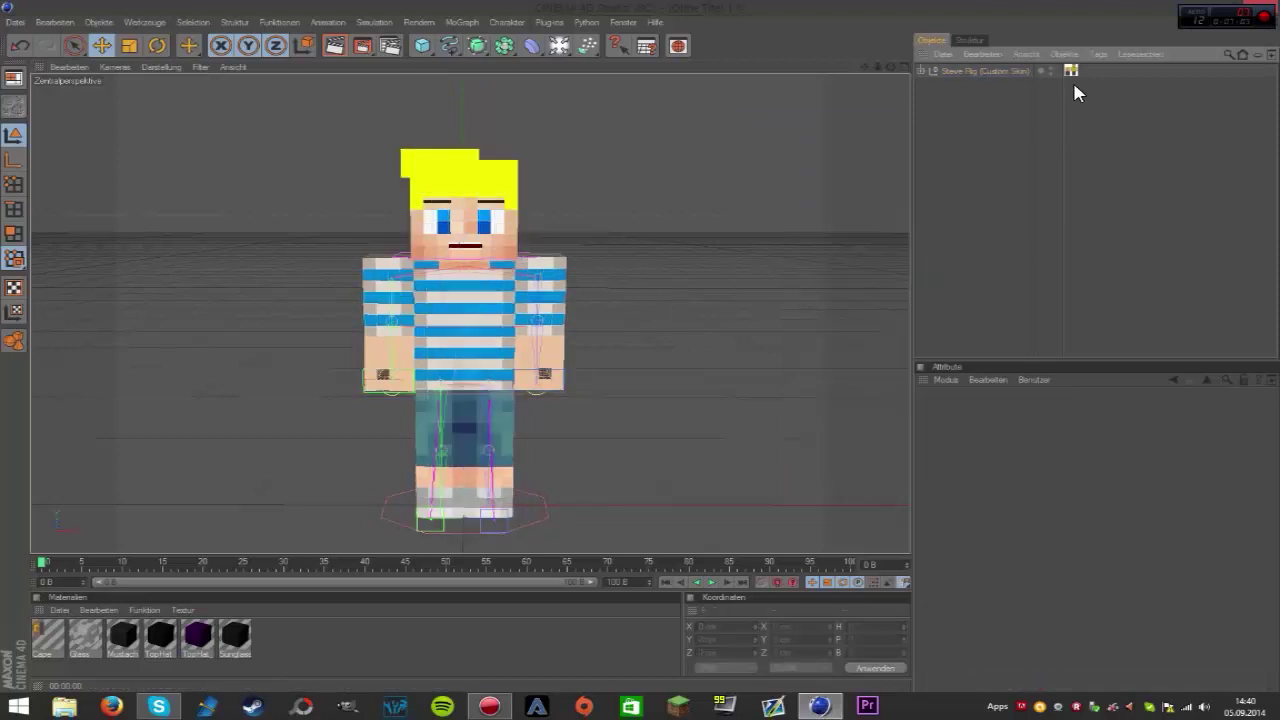
double_click(1071, 73)
mouse_move(1094, 17)
mouse_down()
mouse_move(943, 57)
mouse_move(1038, 115)
mouse_up()
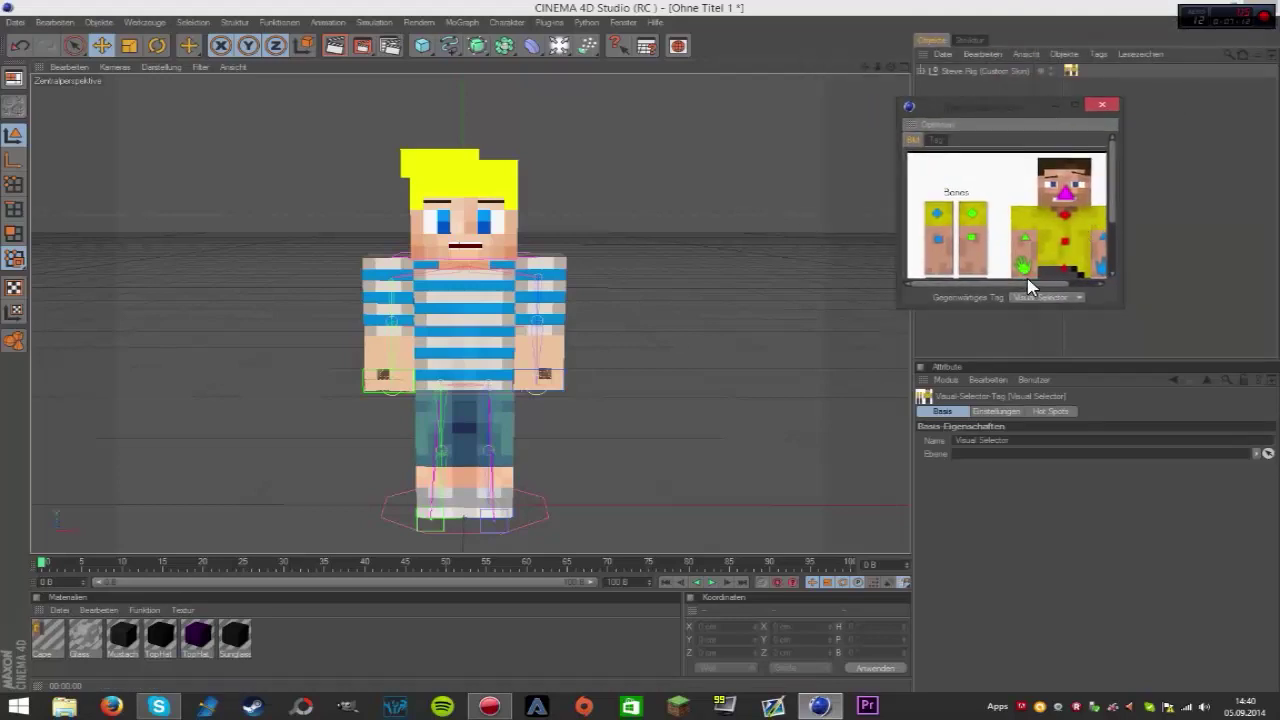
scroll(1030, 285, right, 1)
scroll(1060, 283, left, 1)
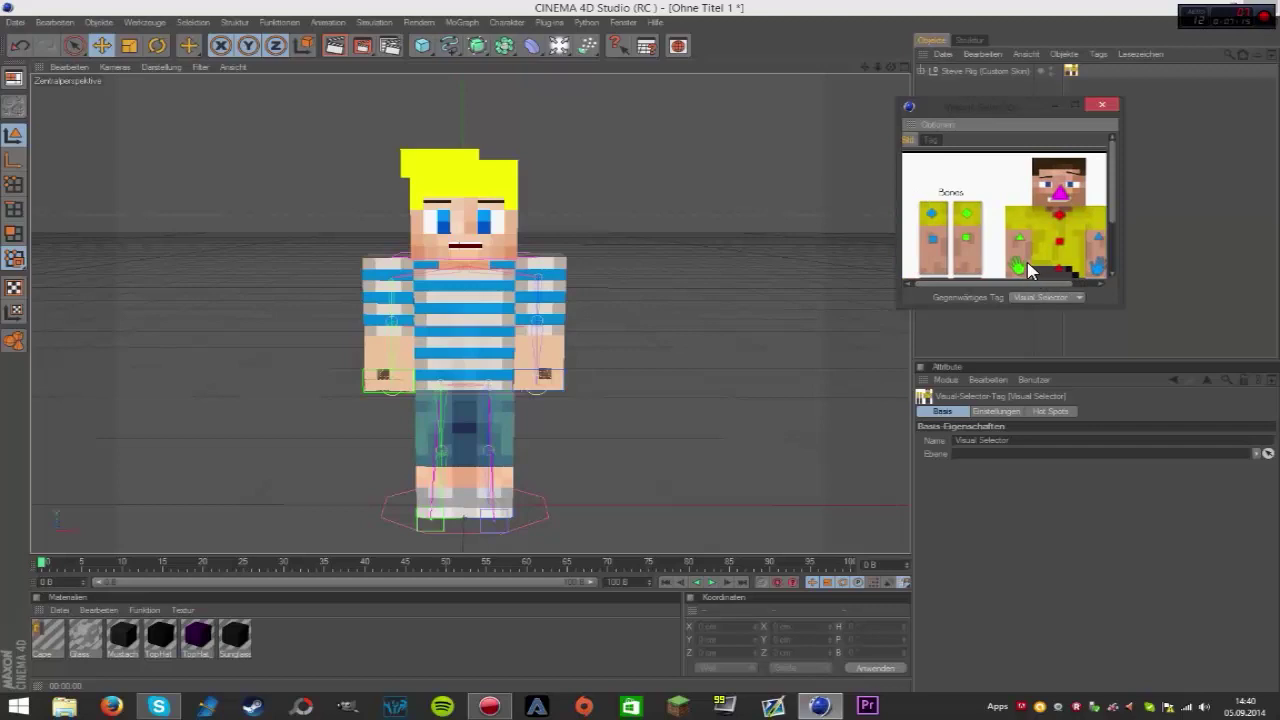
click(1028, 266)
mouse_move(395, 385)
mouse_down()
mouse_move(362, 363)
mouse_move(371, 343)
mouse_move(372, 370)
mouse_up()
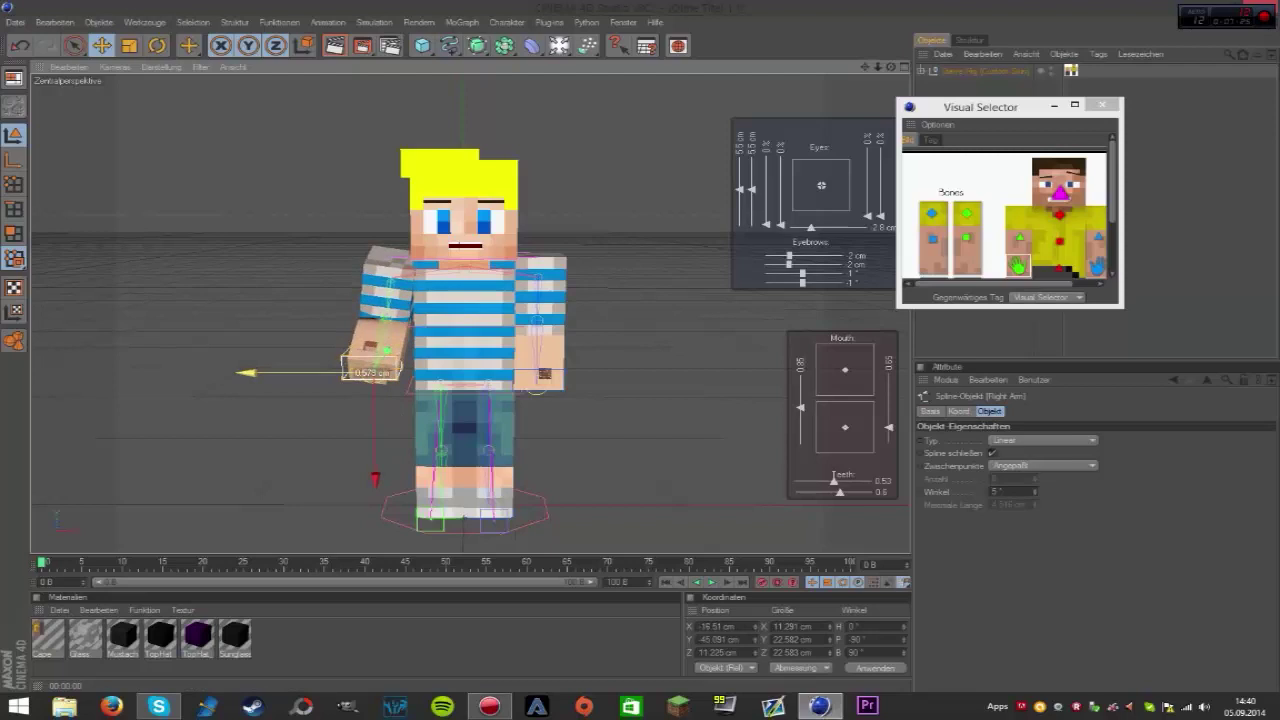
click(538, 375)
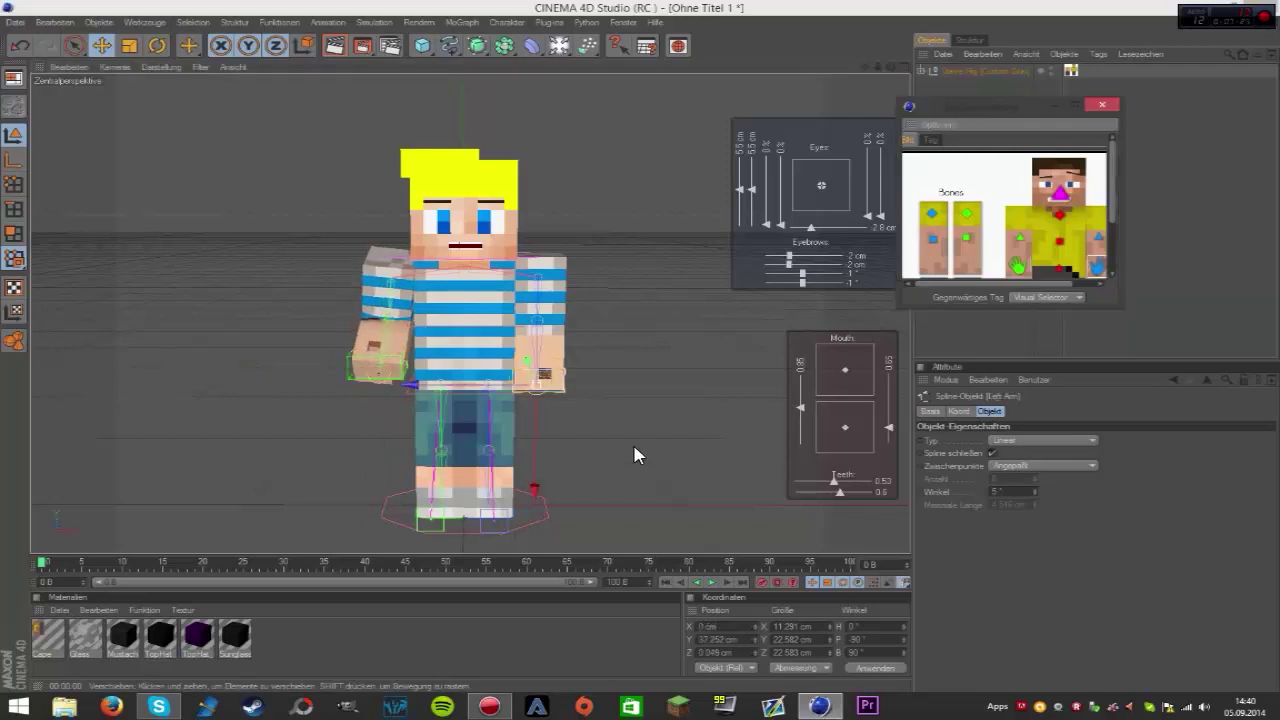
mouse_move(540, 374)
mouse_down()
mouse_move(533, 362)
mouse_move(515, 378)
mouse_move(540, 375)
mouse_up()
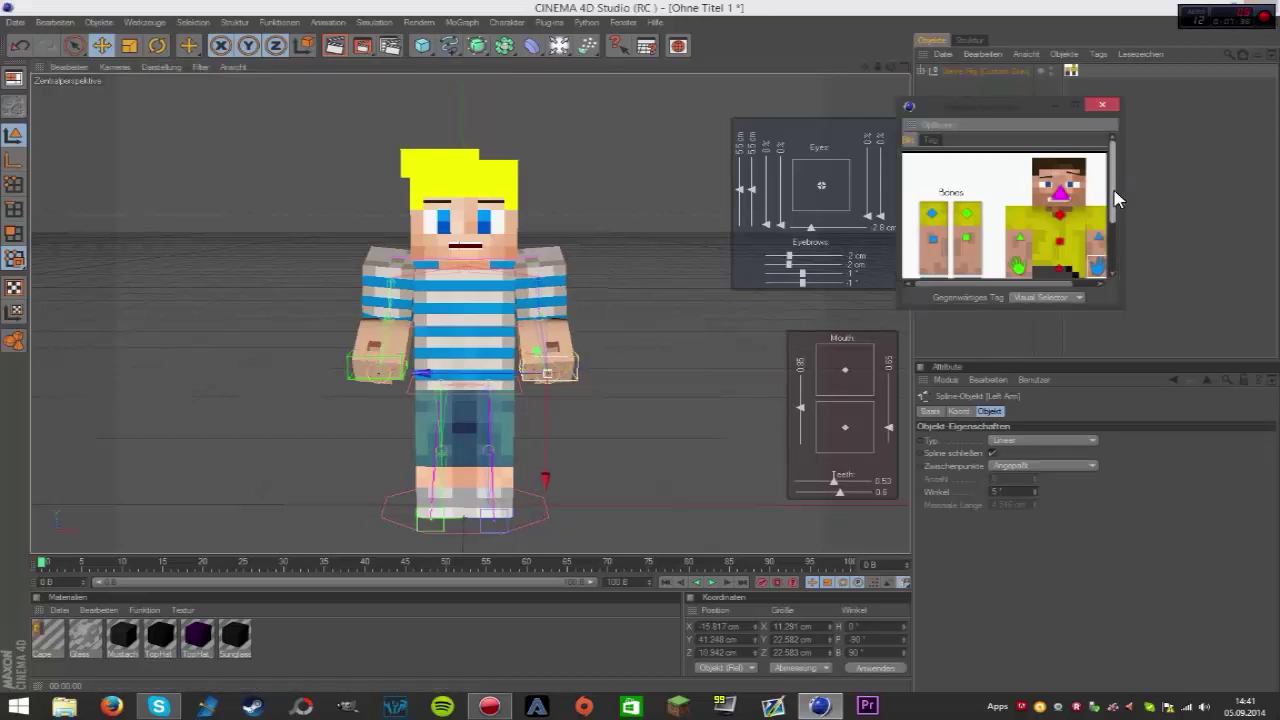
- Raise the right foot slightly and move the left leg forward into a stride
drag(1116, 200, 1116, 255)
click(1068, 260)
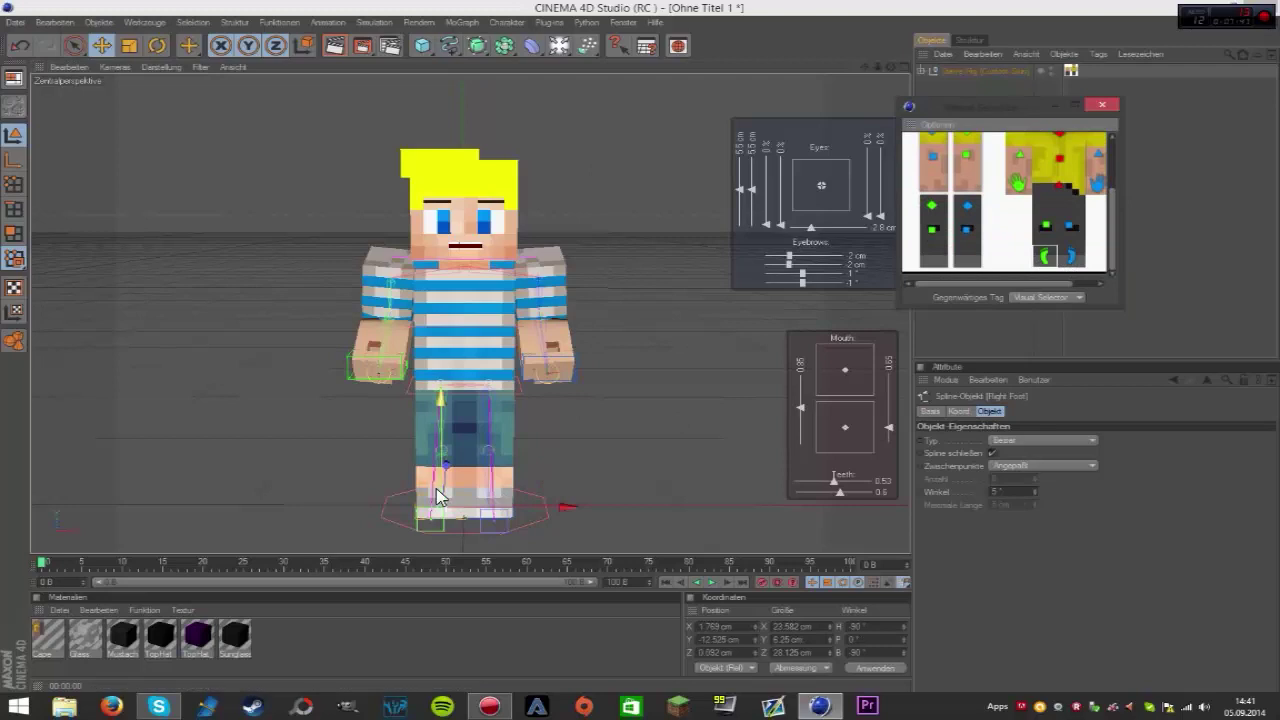
drag(435, 497, 445, 458)
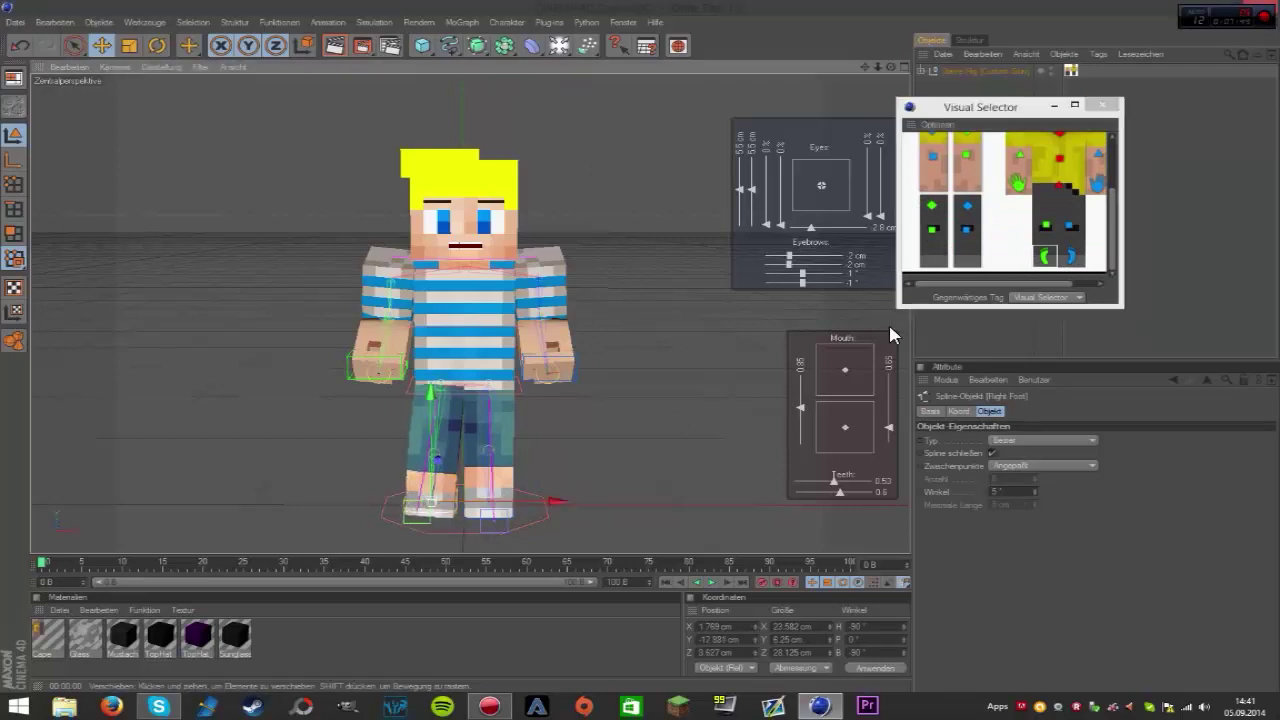
click(489, 466)
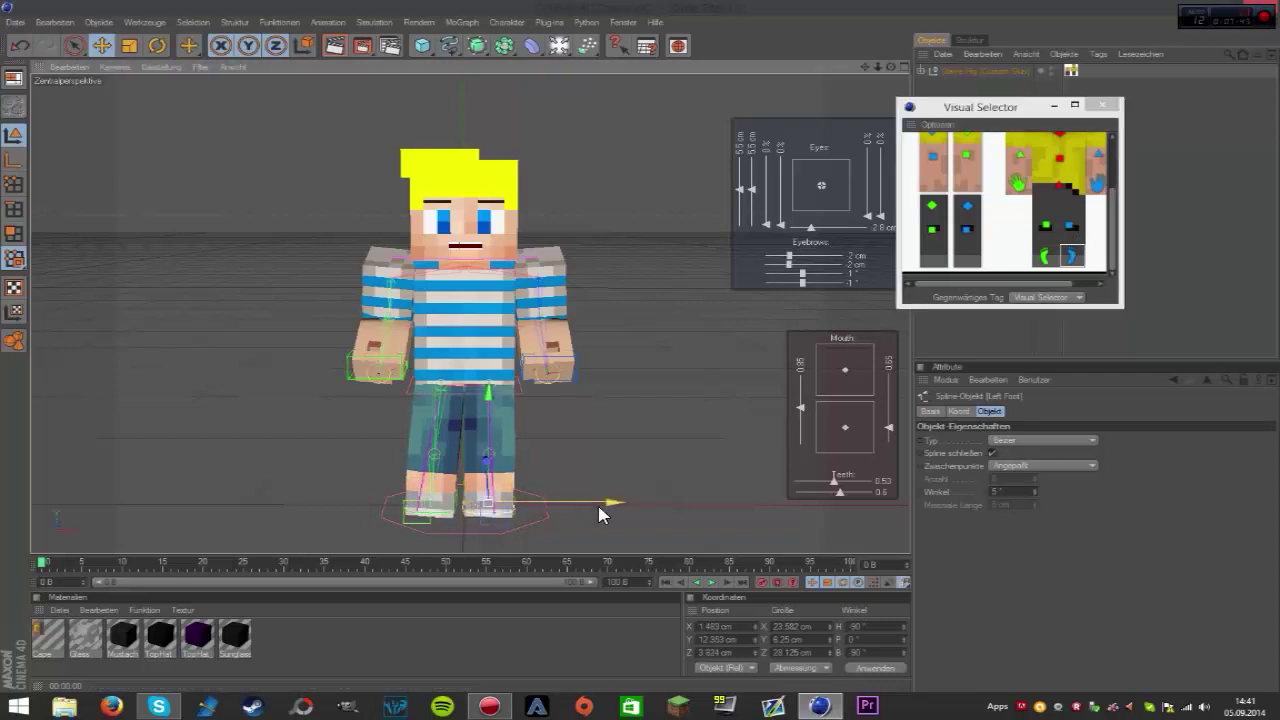
drag(613, 507, 670, 503)
click(642, 378)
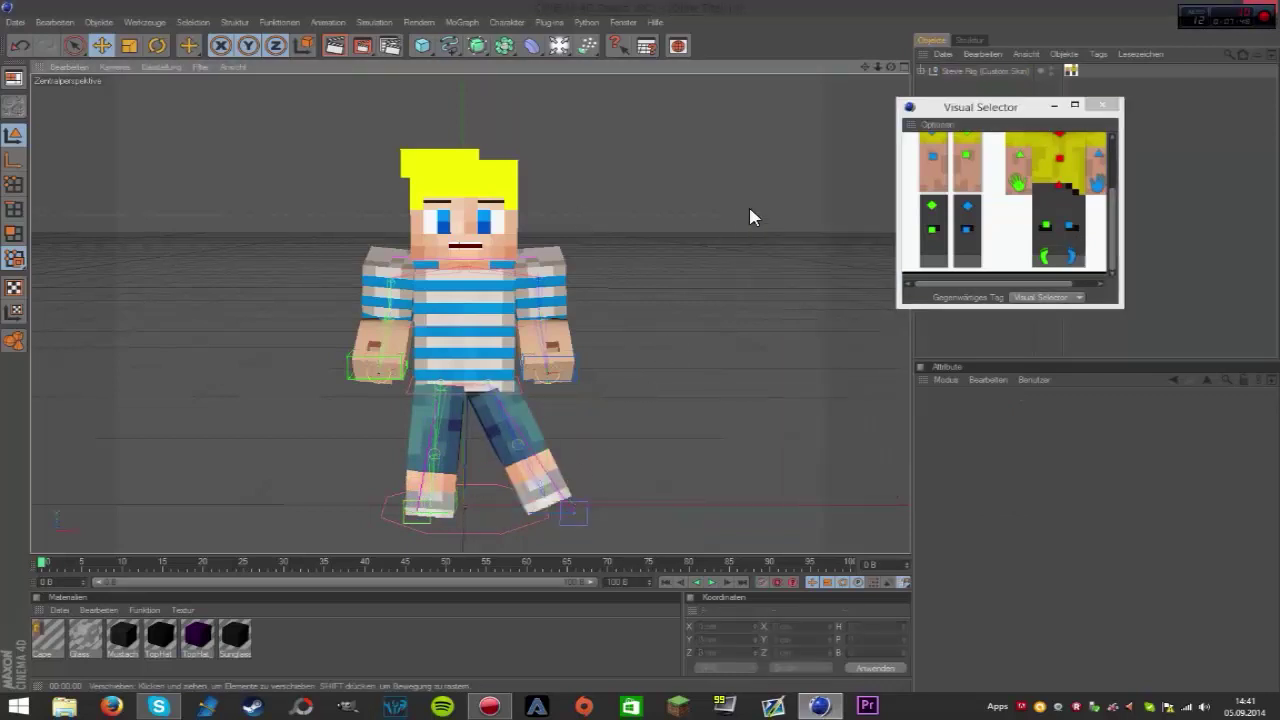
click(1103, 104)
mouse_move(891, 67)
mouse_down()
mouse_move(830, 80)
mouse_move(850, 74)
mouse_up()
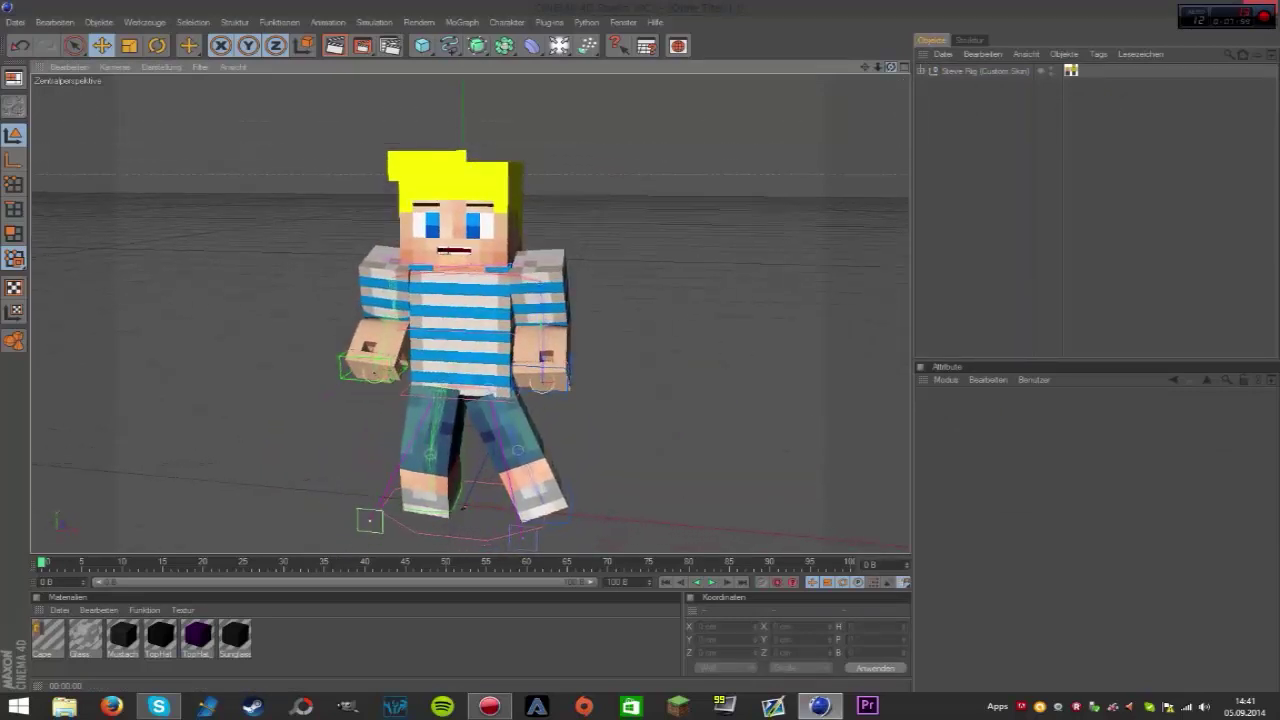
- Narrow and open Steve's mouth, lower the bottom teeth, and tilt the eyebrows down (-2.85/0.6 cm, 5°/4°)
double_click(1071, 71)
click(1110, 106)
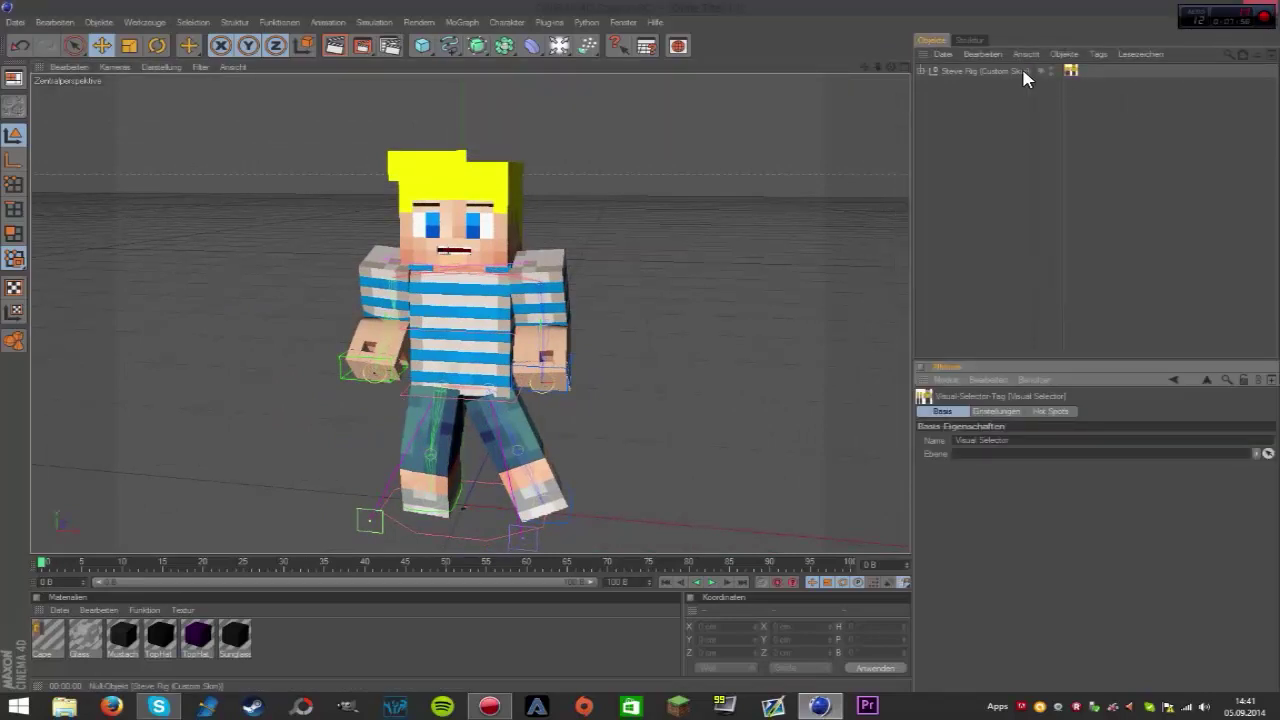
click(975, 71)
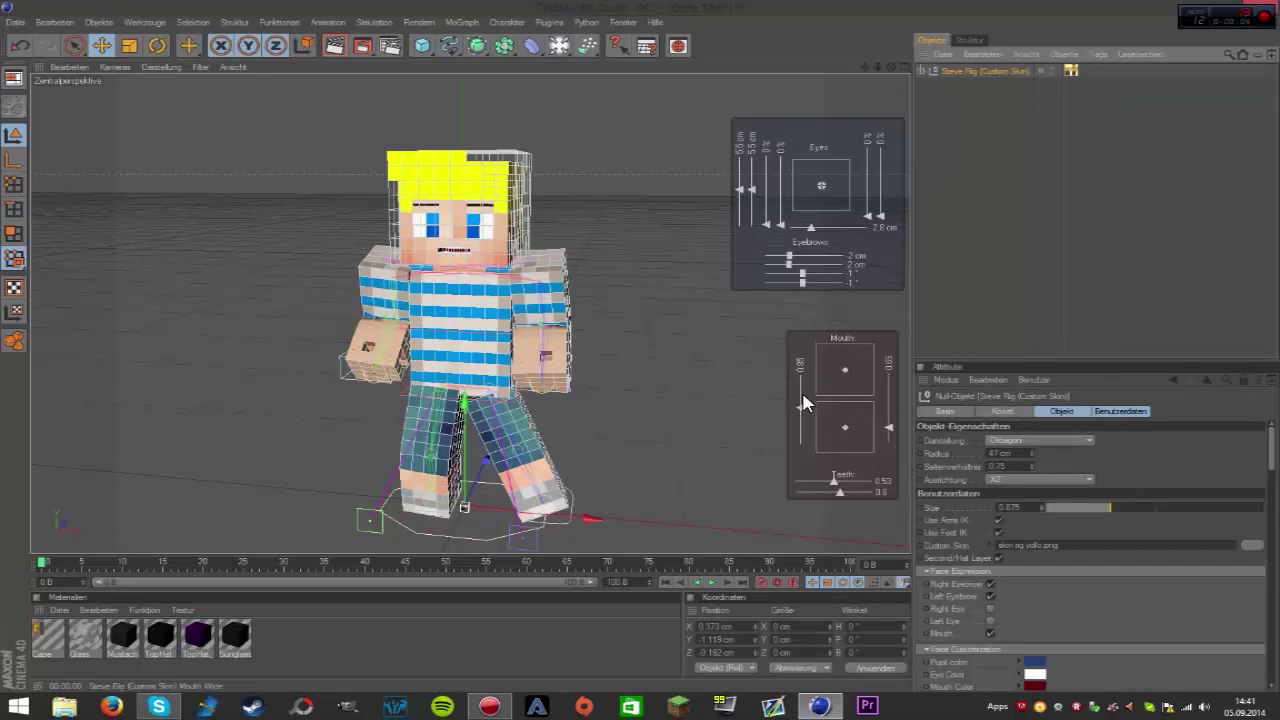
drag(804, 403, 797, 429)
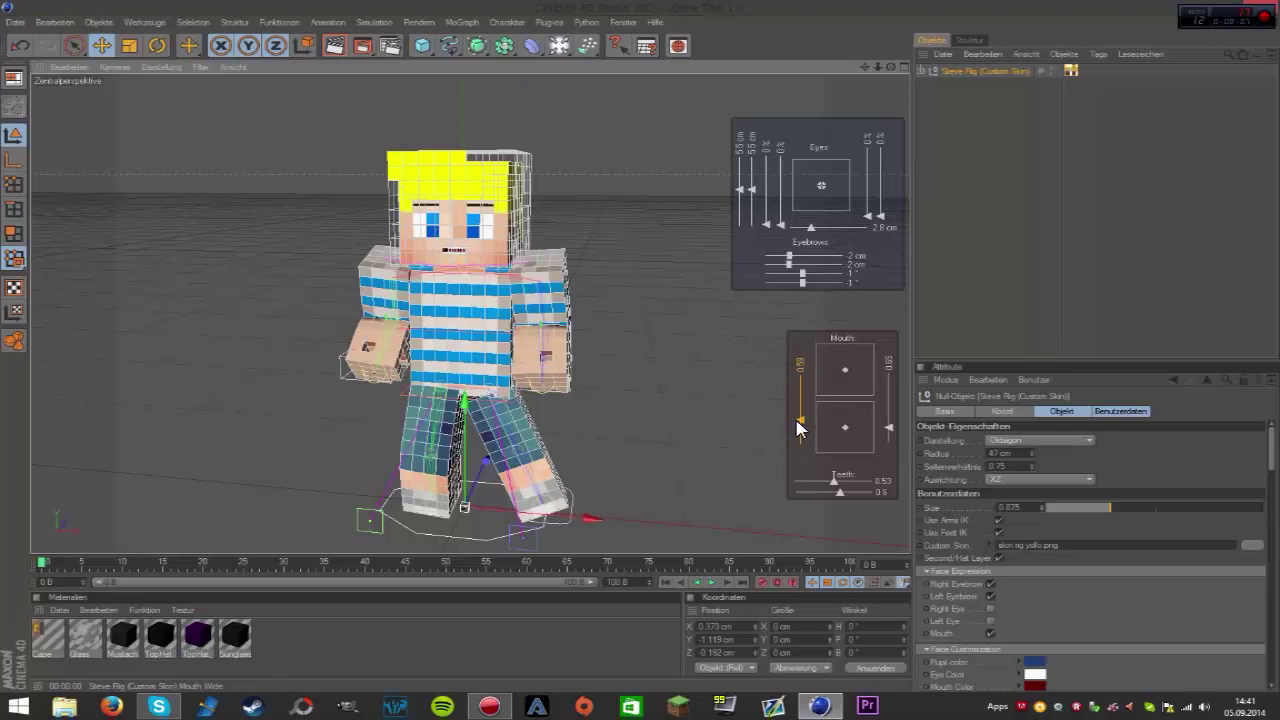
drag(888, 428, 890, 410)
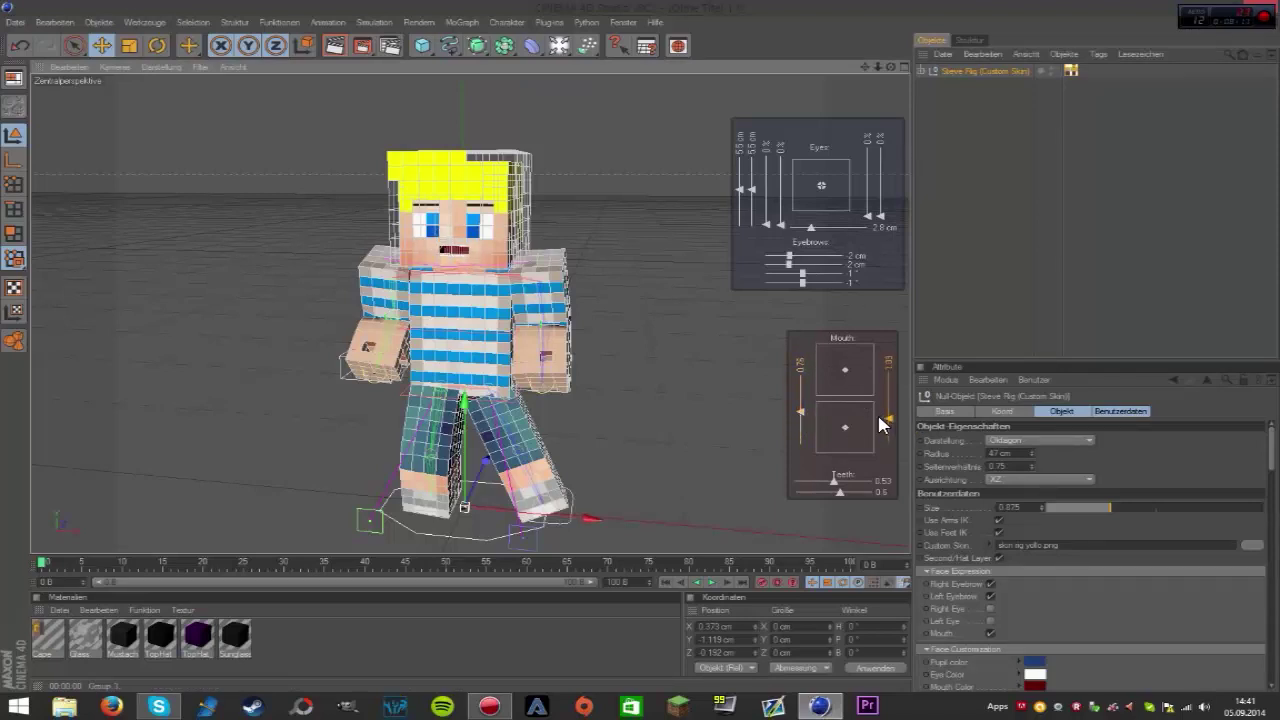
drag(836, 480, 830, 481)
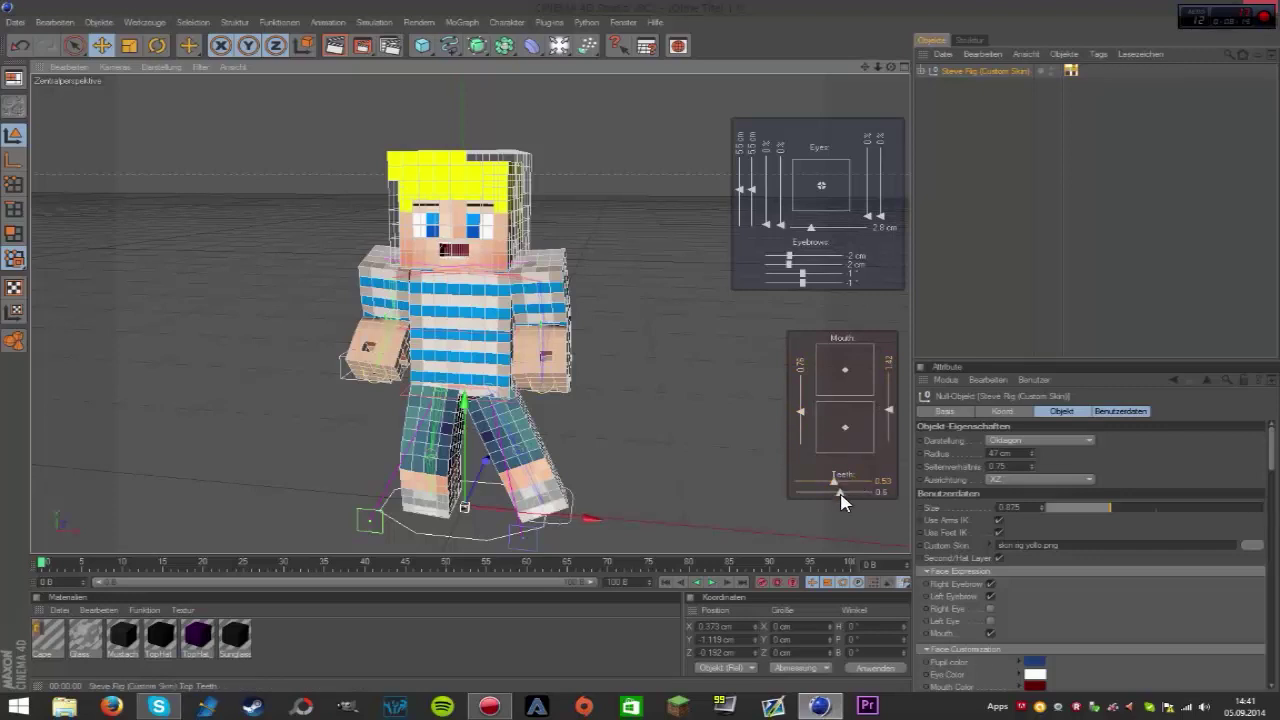
drag(801, 411, 801, 421)
mouse_move(888, 410)
mouse_down()
mouse_move(888, 432)
mouse_move(886, 420)
mouse_up()
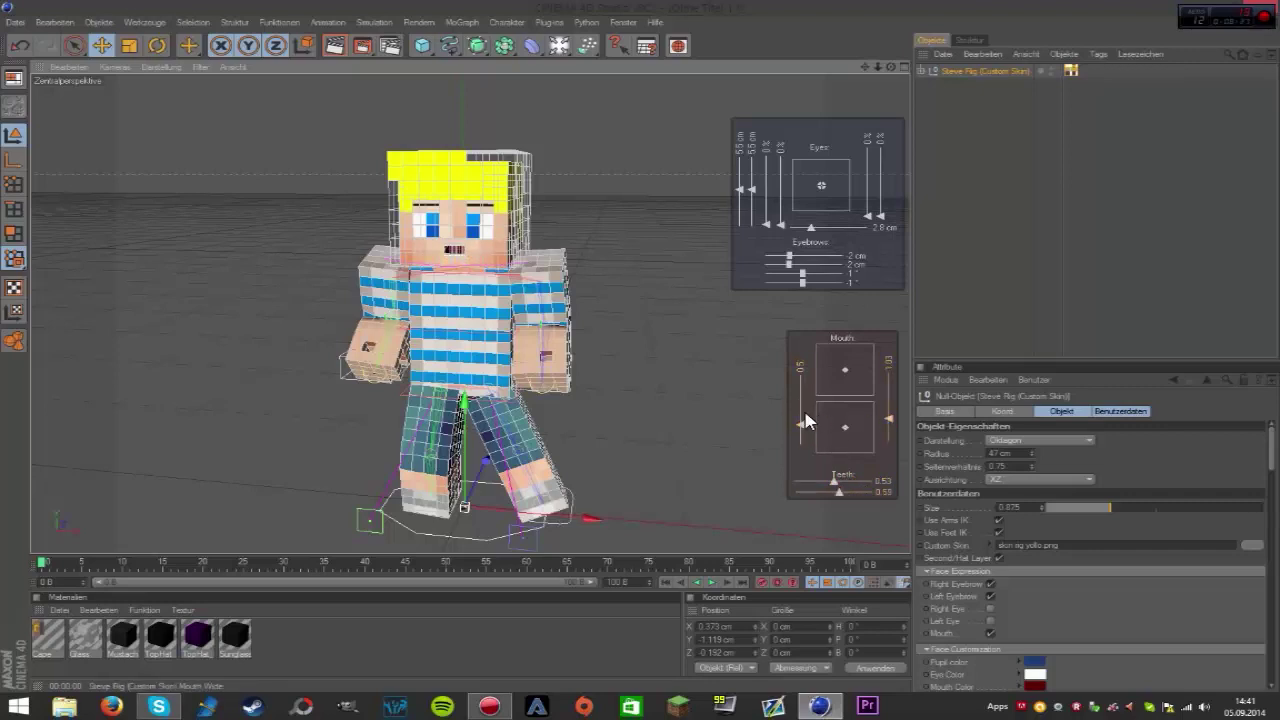
drag(806, 418, 801, 406)
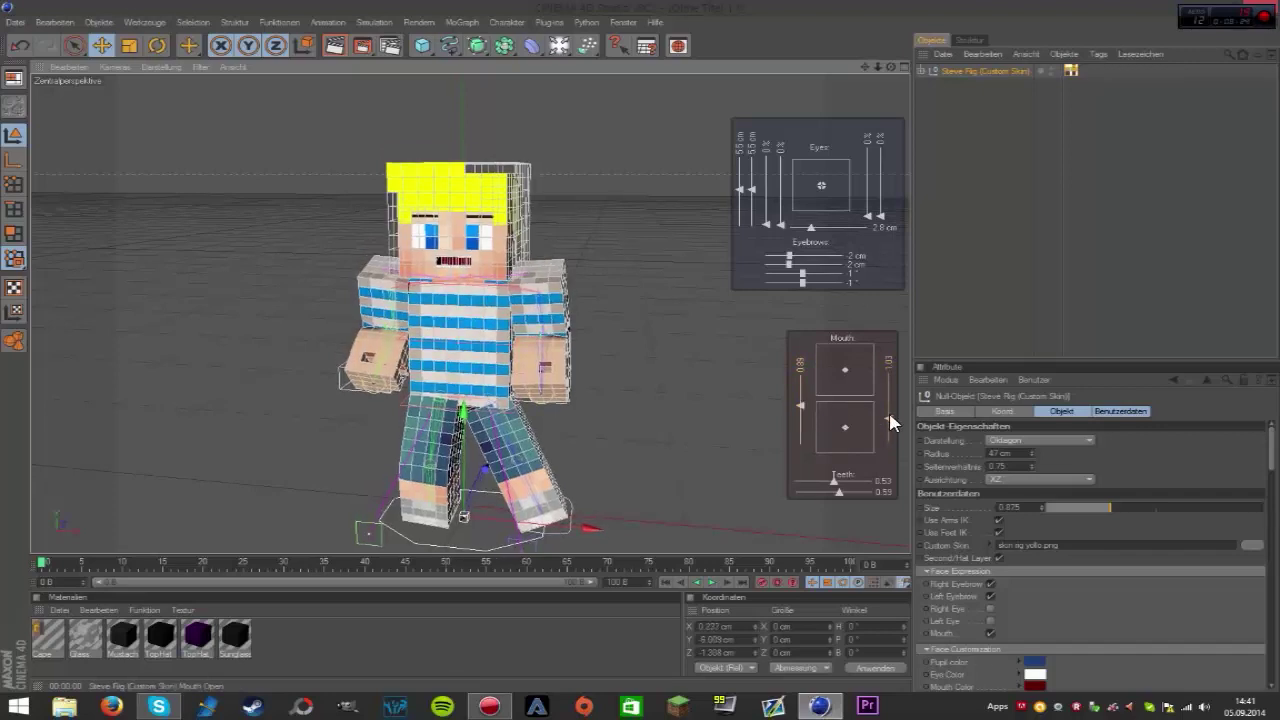
mouse_move(889, 415)
mouse_down()
mouse_move(890, 427)
mouse_move(846, 425)
mouse_up()
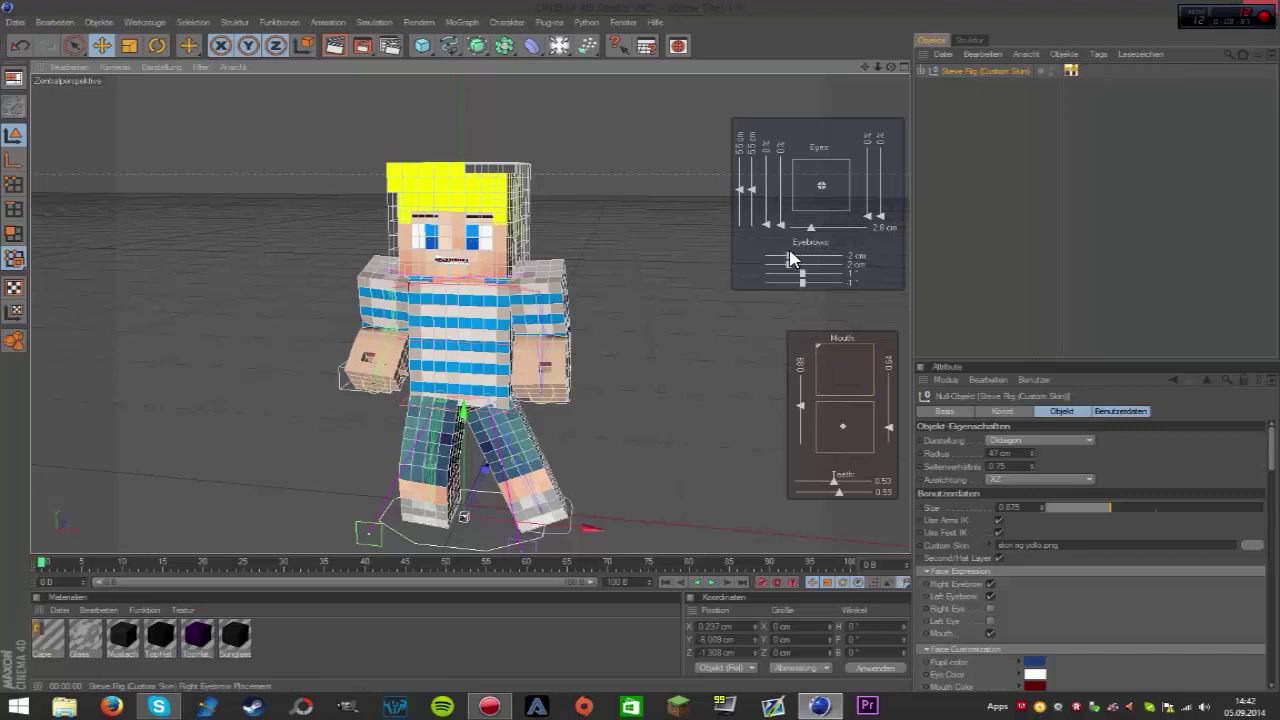
mouse_move(790, 260)
mouse_down()
mouse_move(812, 270)
mouse_move(785, 257)
mouse_move(808, 288)
mouse_up()
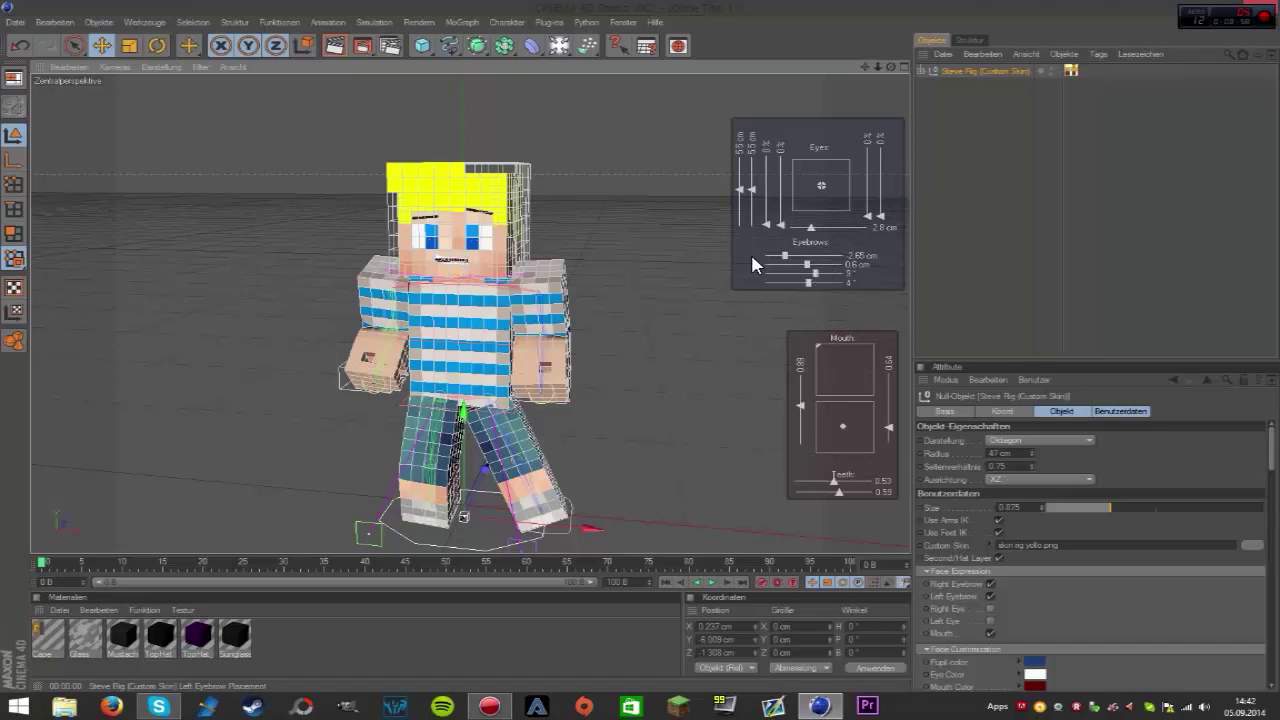
- Try the diamond helmet, chestplate, leggings and boots on Steve, then remove them all
click(670, 254)
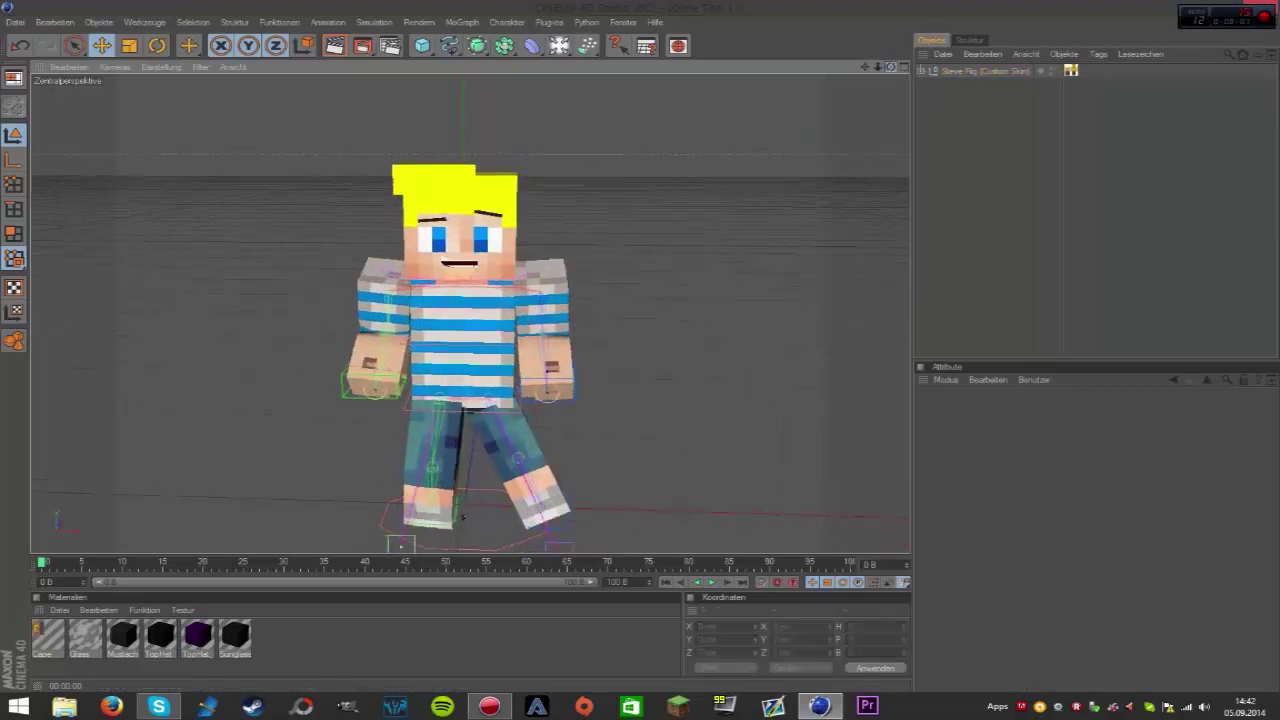
click(1006, 75)
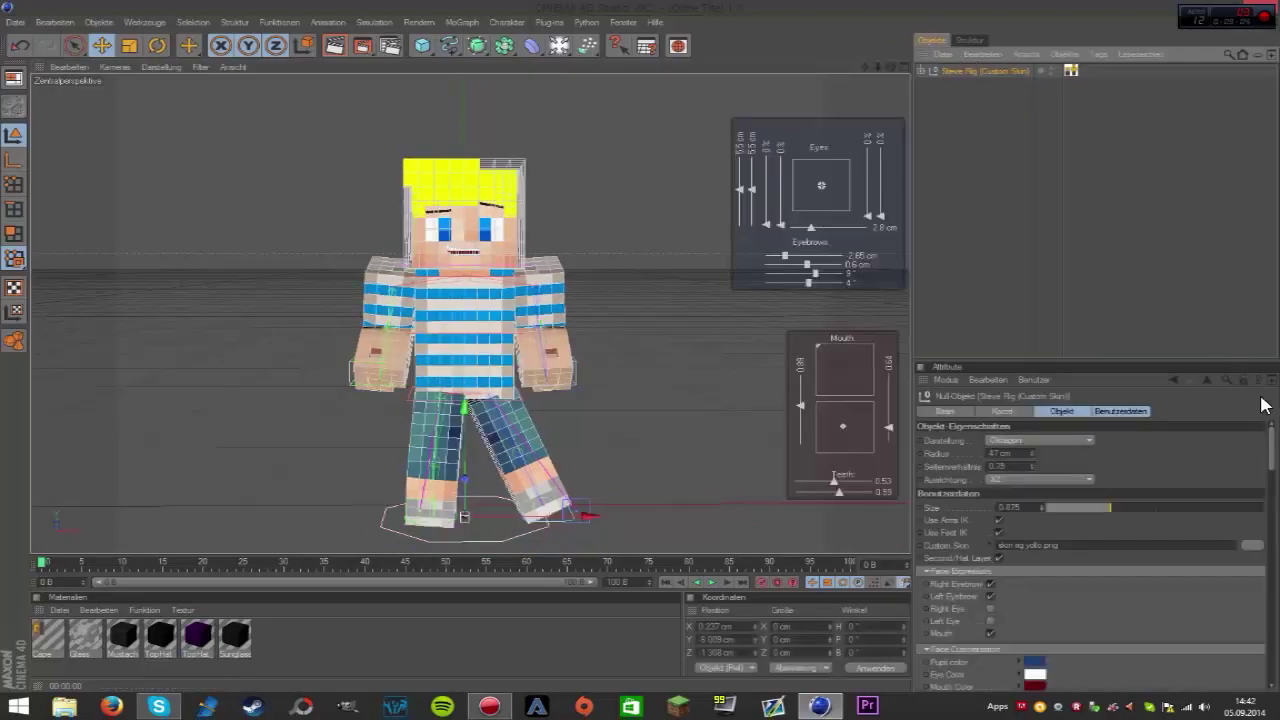
drag(1272, 434, 1272, 574)
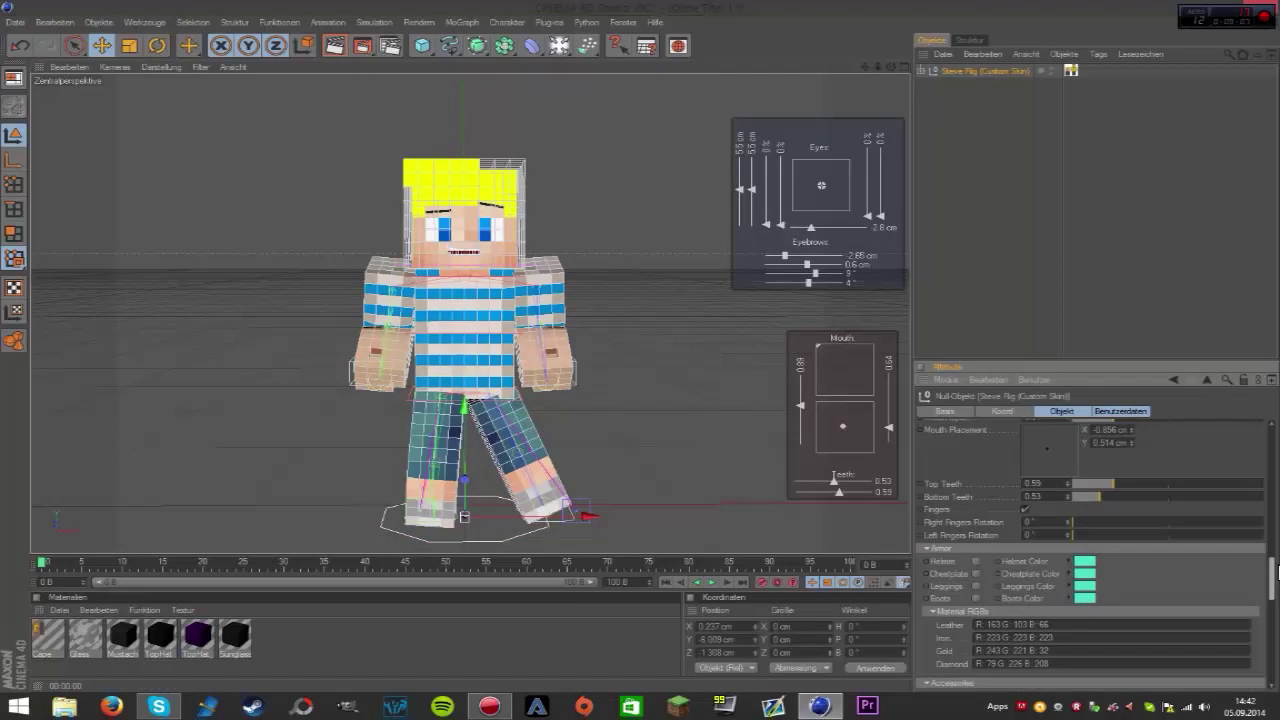
click(976, 548)
click(976, 560)
click(976, 572)
click(976, 585)
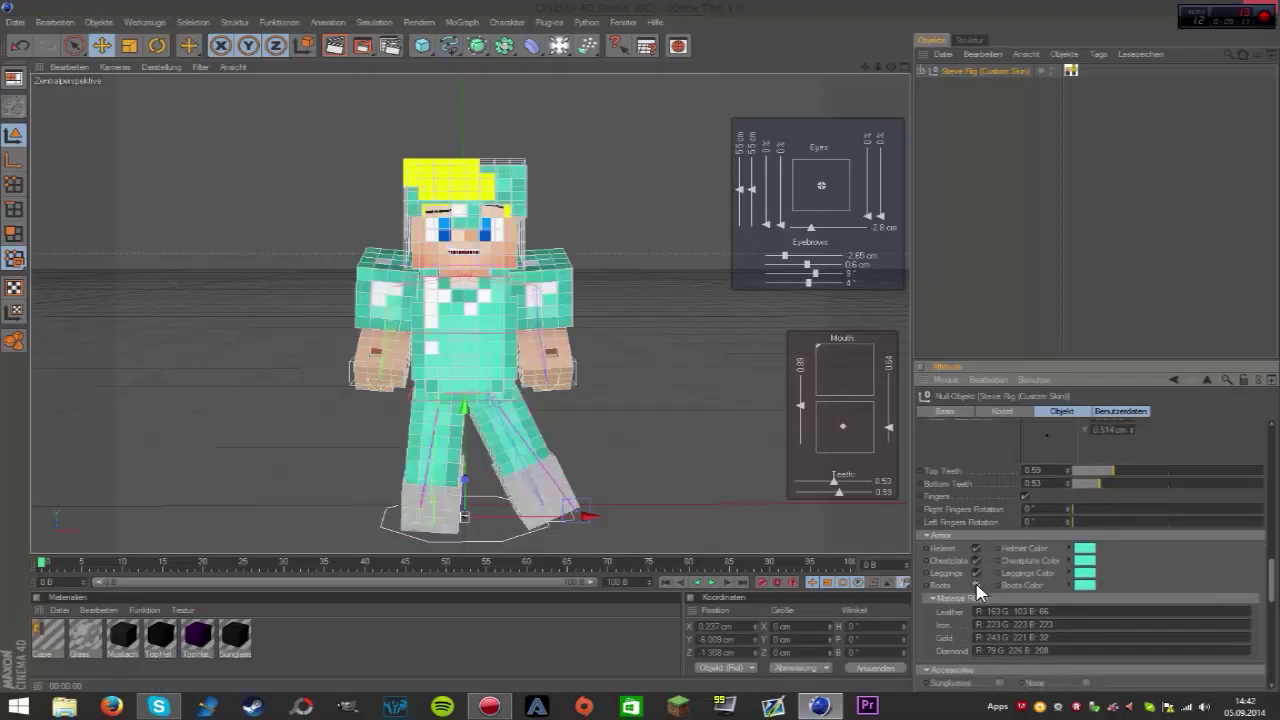
click(976, 548)
click(976, 560)
click(976, 572)
click(976, 585)
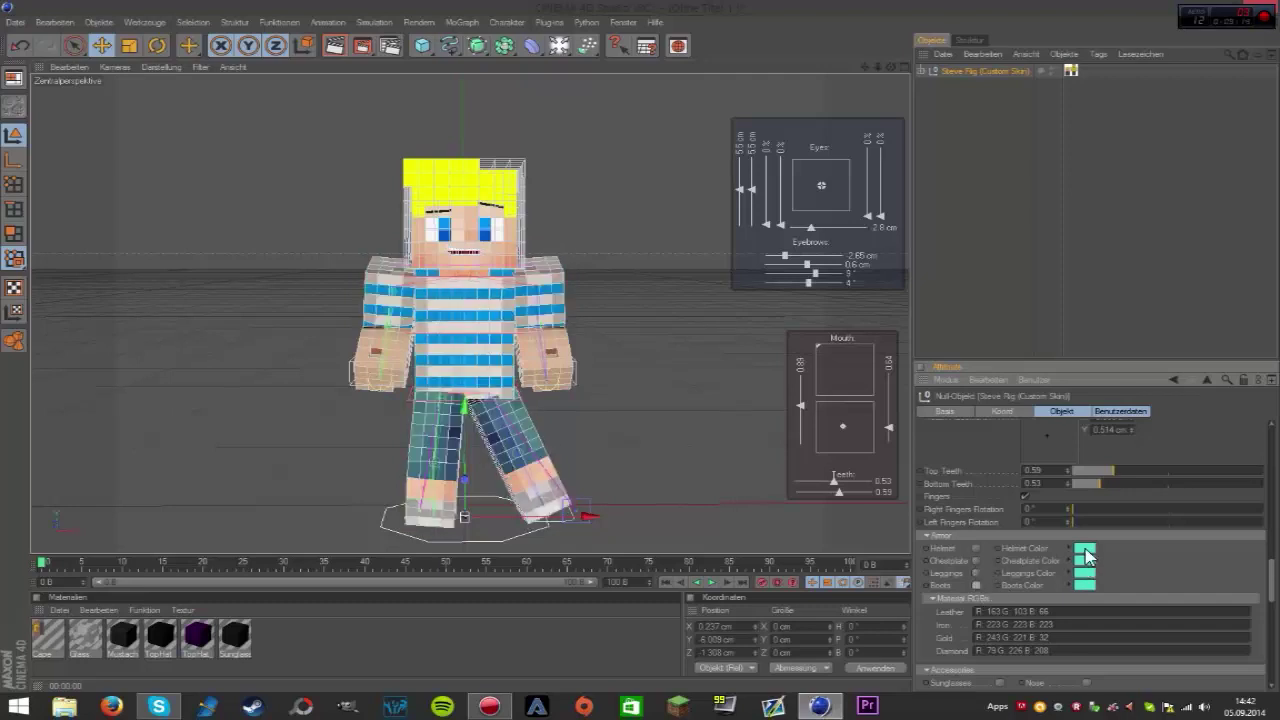
- Try the sunglasses, shoes, shirt, top hat and monocle, keeping shoes and shirt on
drag(1272, 585, 1275, 614)
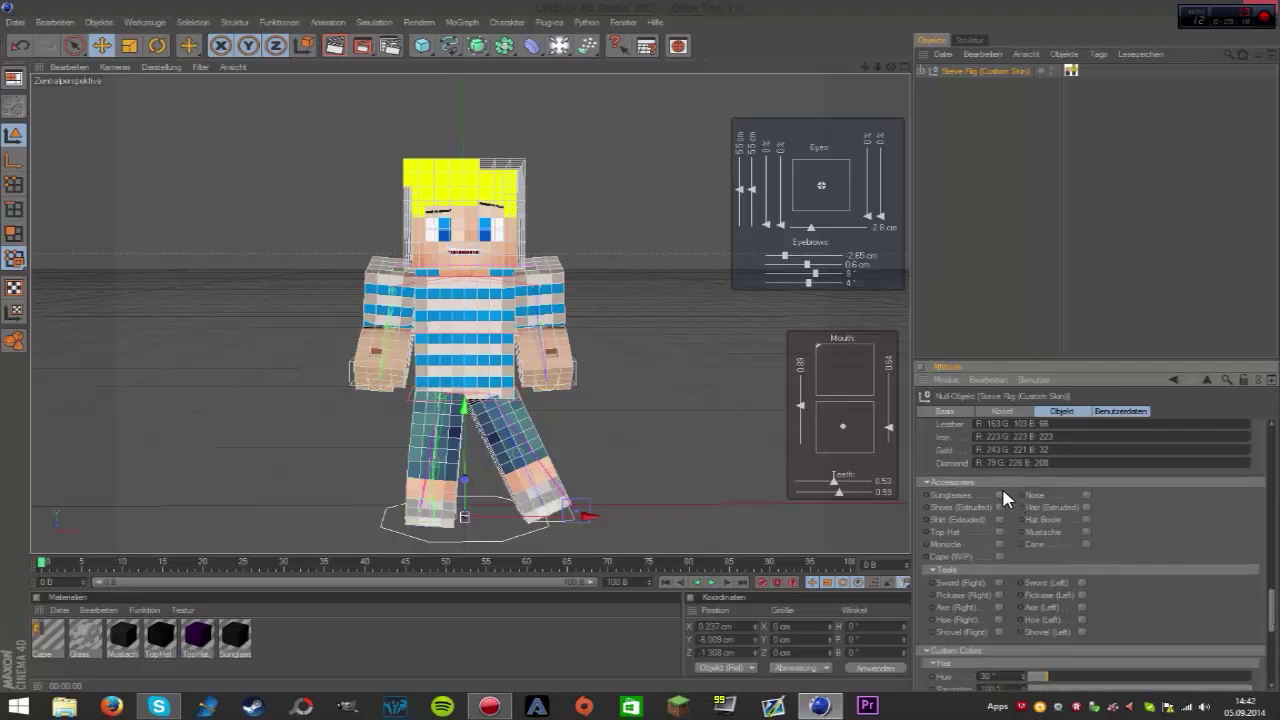
click(999, 494)
click(999, 494)
click(999, 507)
click(999, 519)
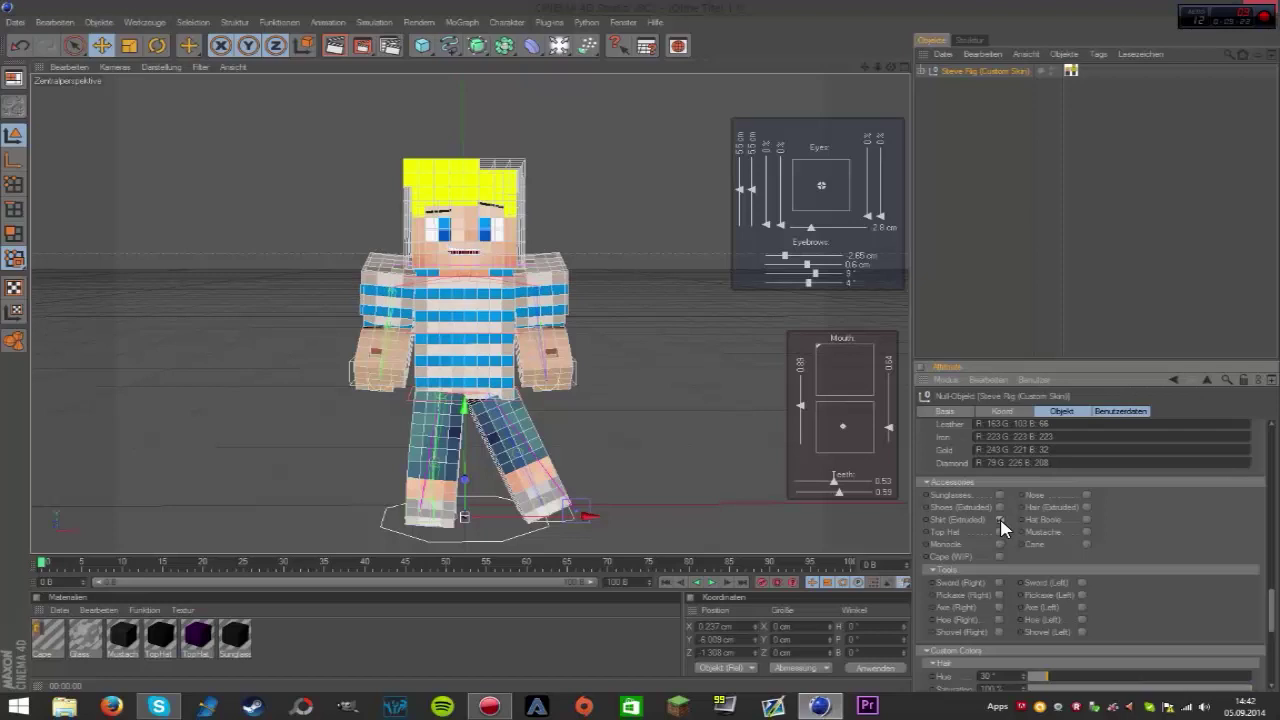
click(1000, 532)
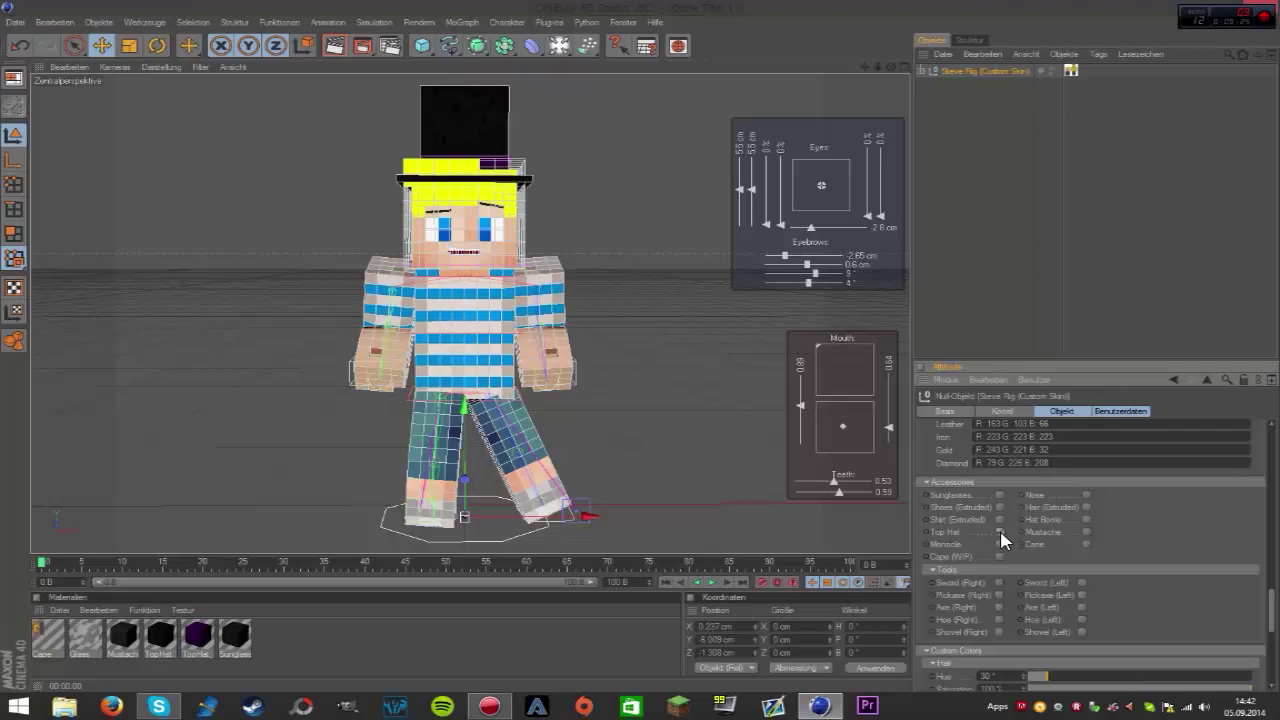
click(1000, 532)
click(999, 544)
click(999, 545)
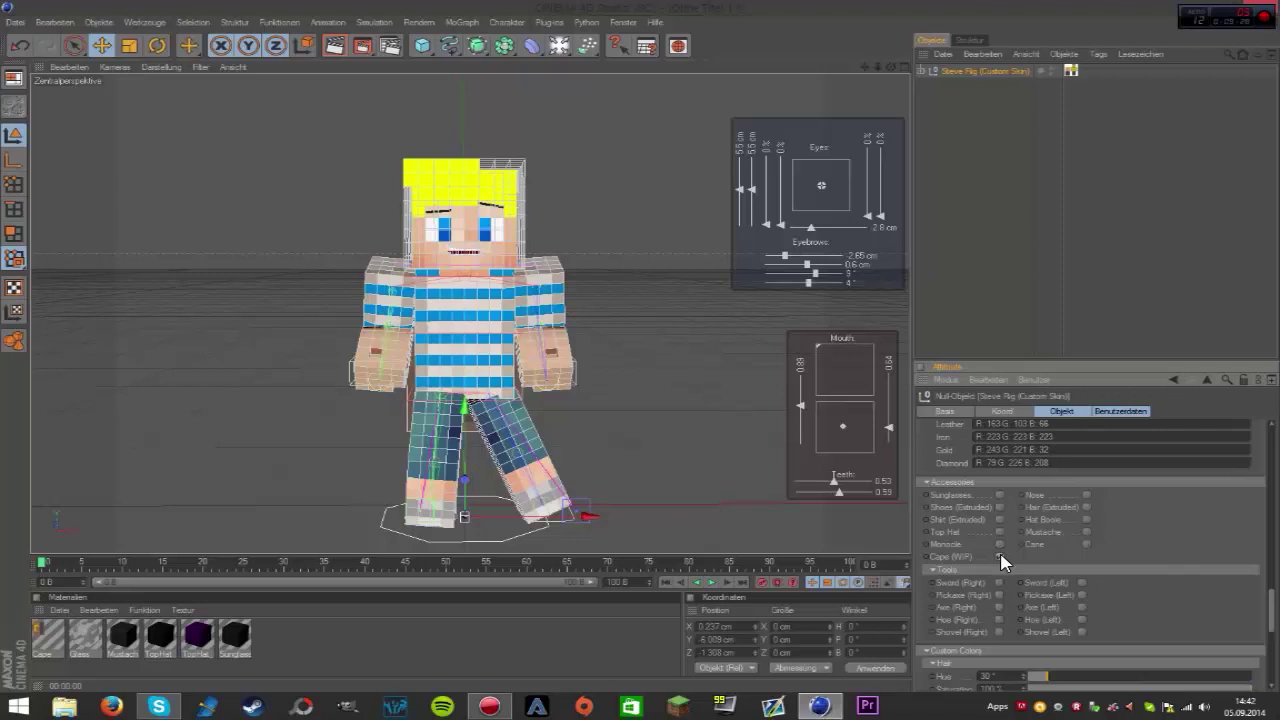
drag(890, 66, 800, 70)
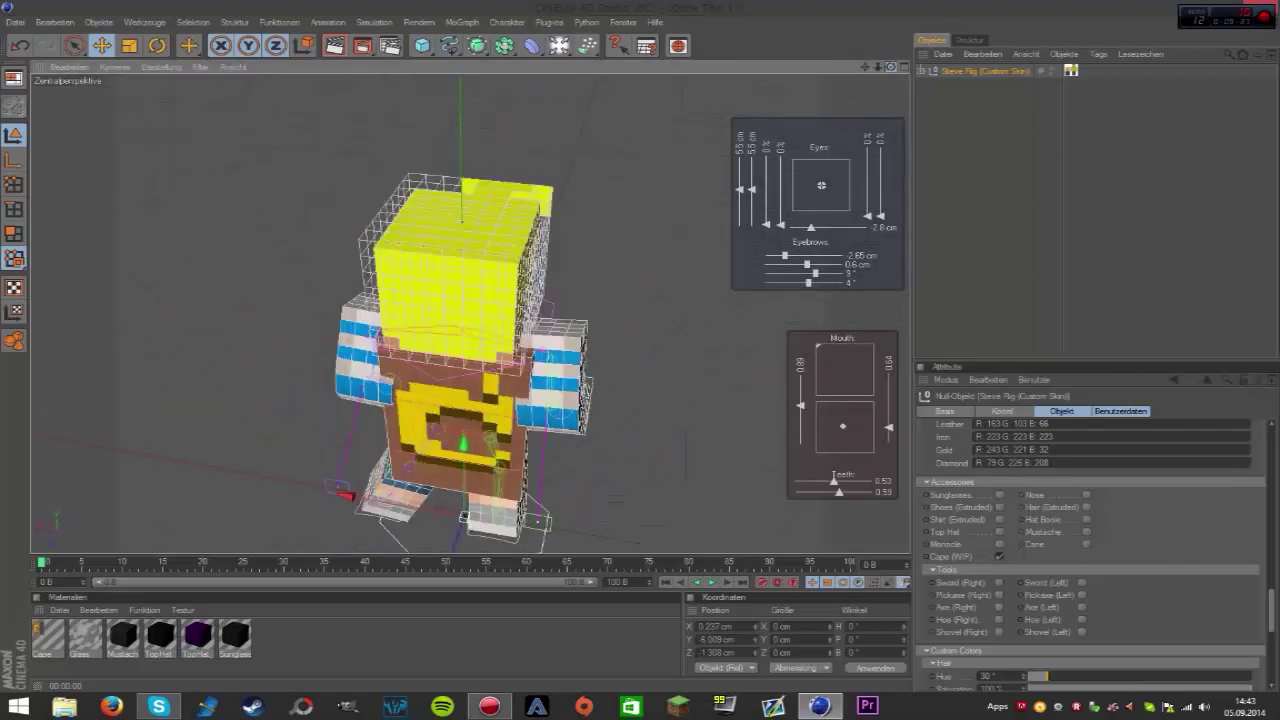
- Move the Right Arm Pole down and left, and rotate the cape to flare out from Steve's back
drag(890, 66, 800, 70)
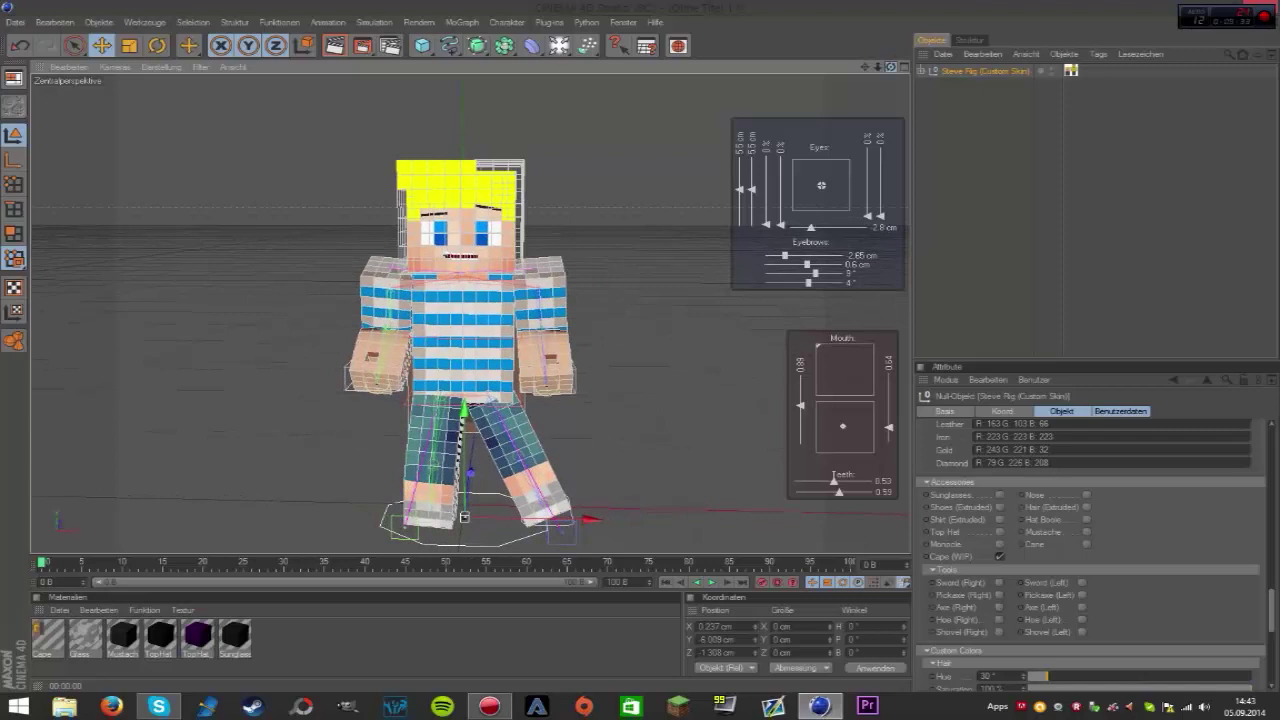
drag(890, 66, 800, 70)
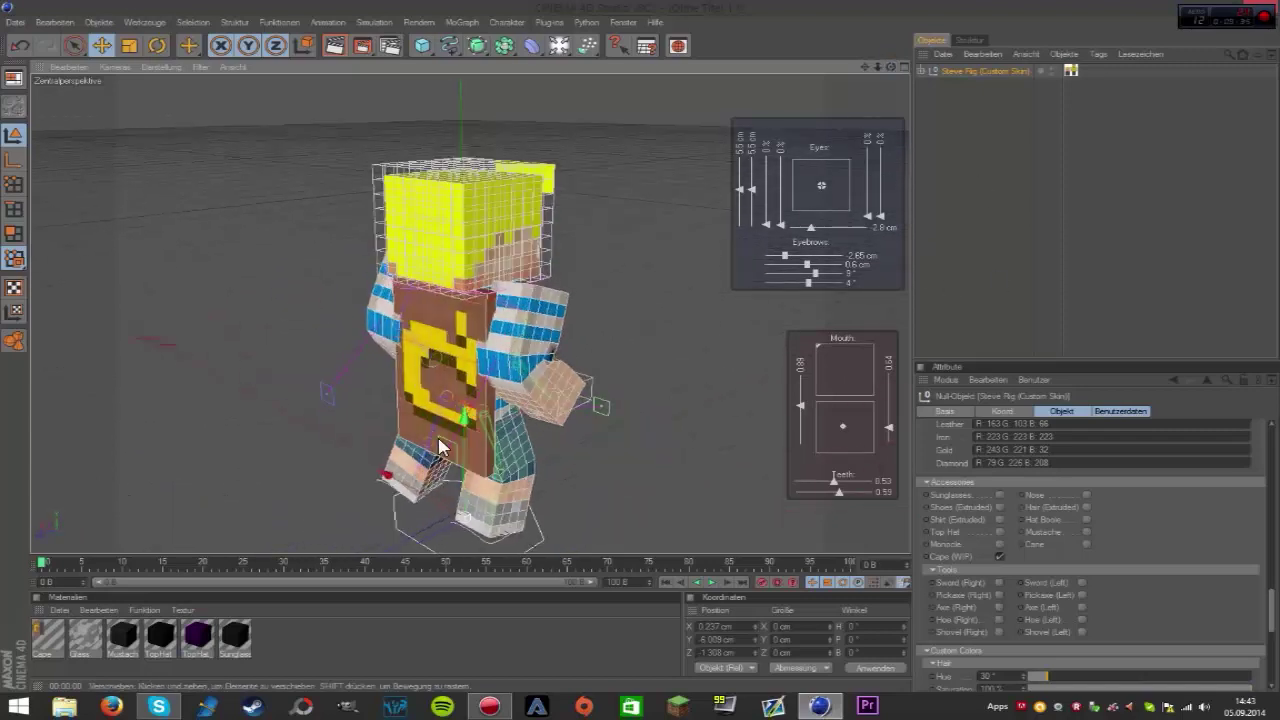
click(448, 422)
drag(448, 422, 487, 477)
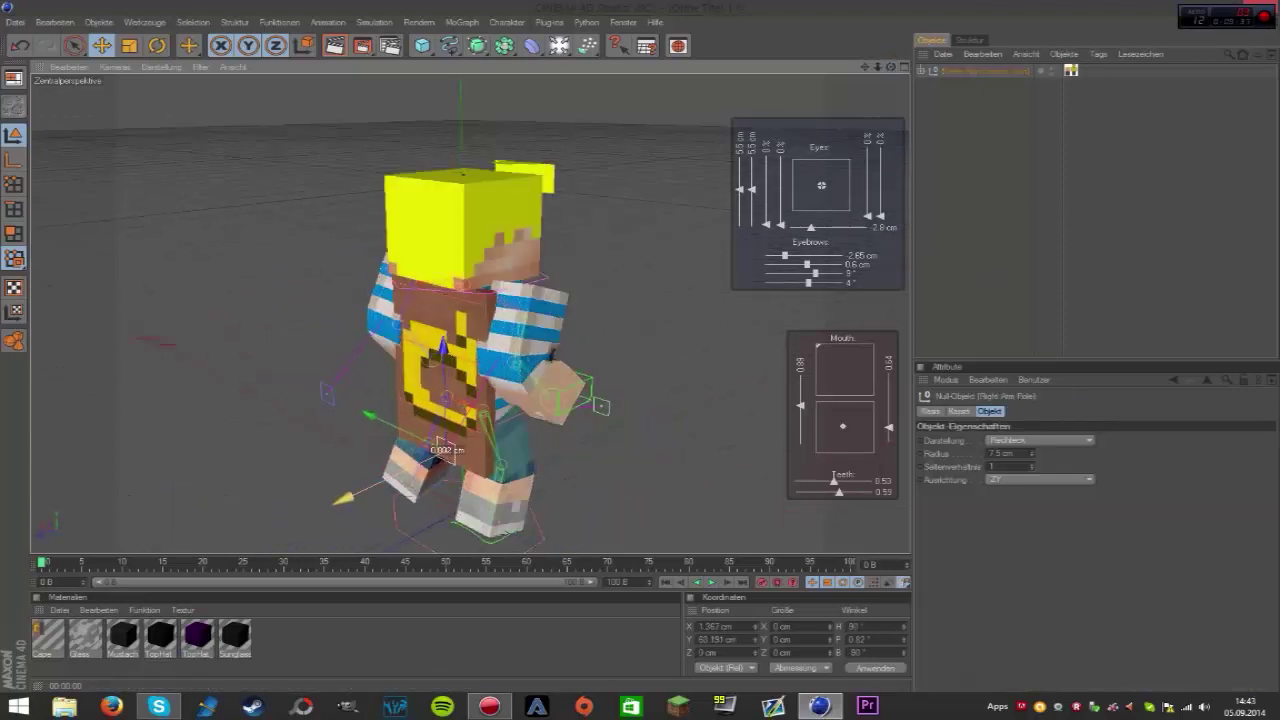
click(485, 475)
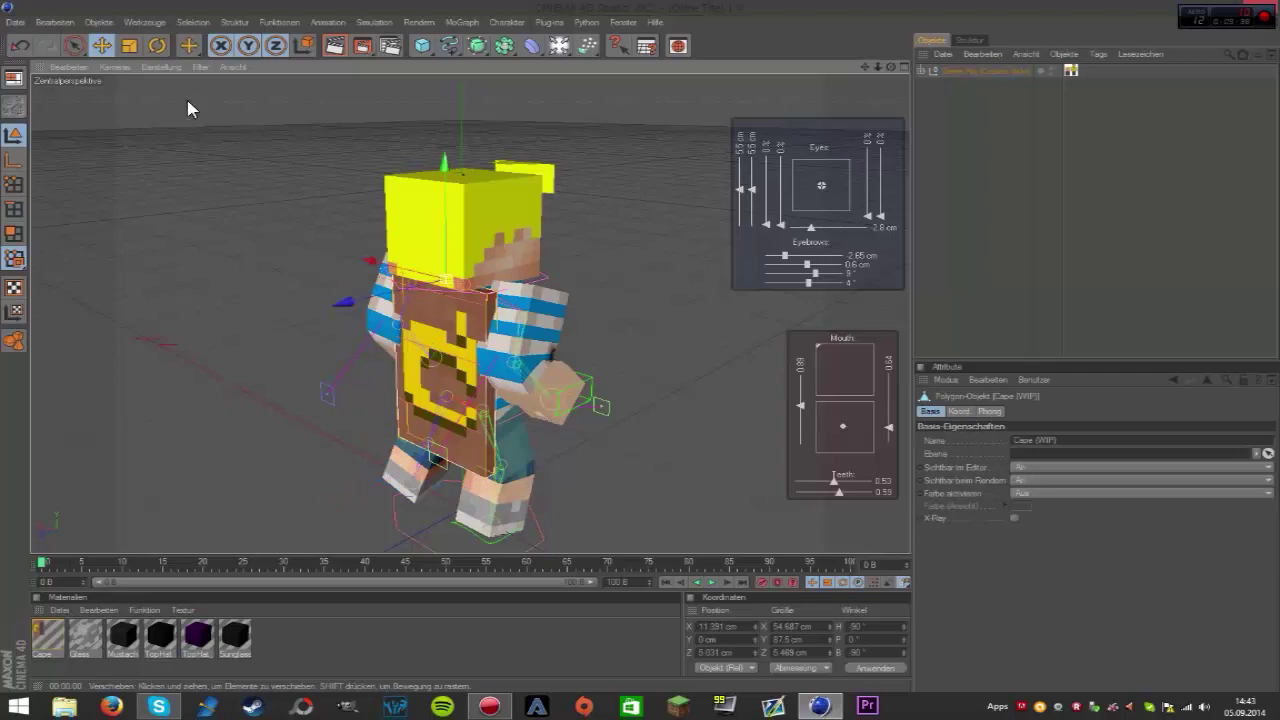
key(r)
drag(508, 295, 407, 255)
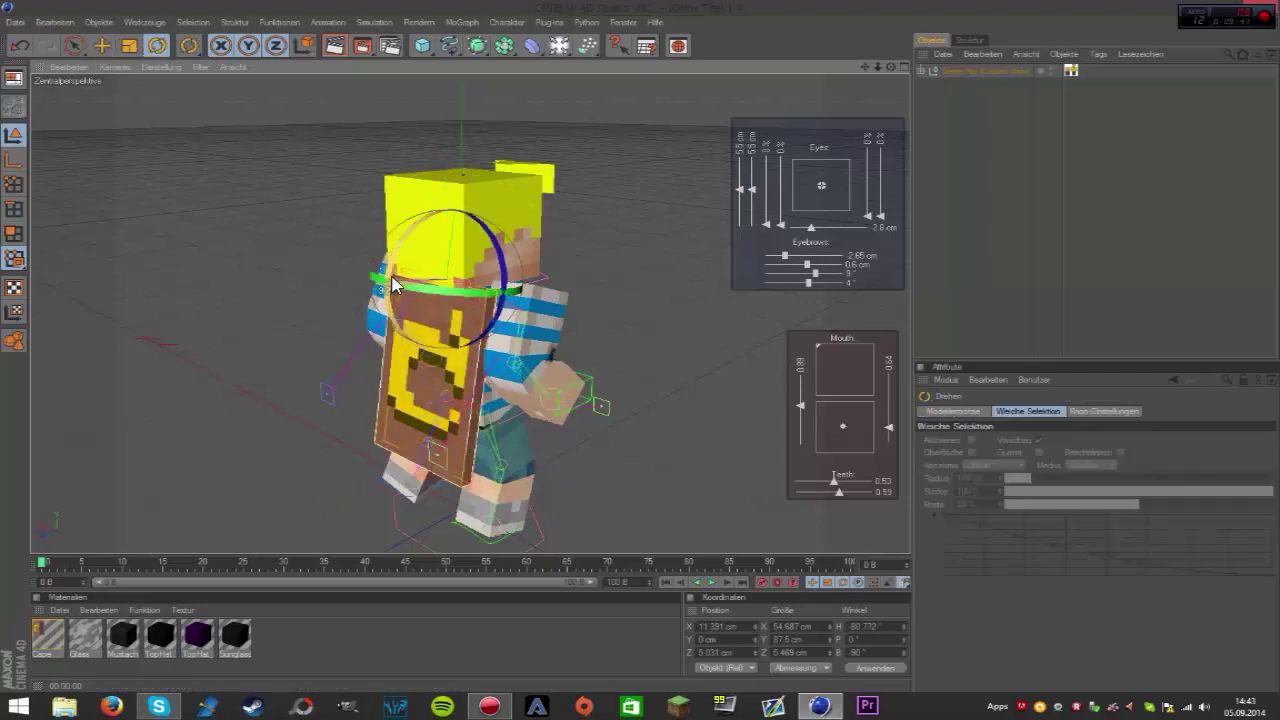
click(640, 331)
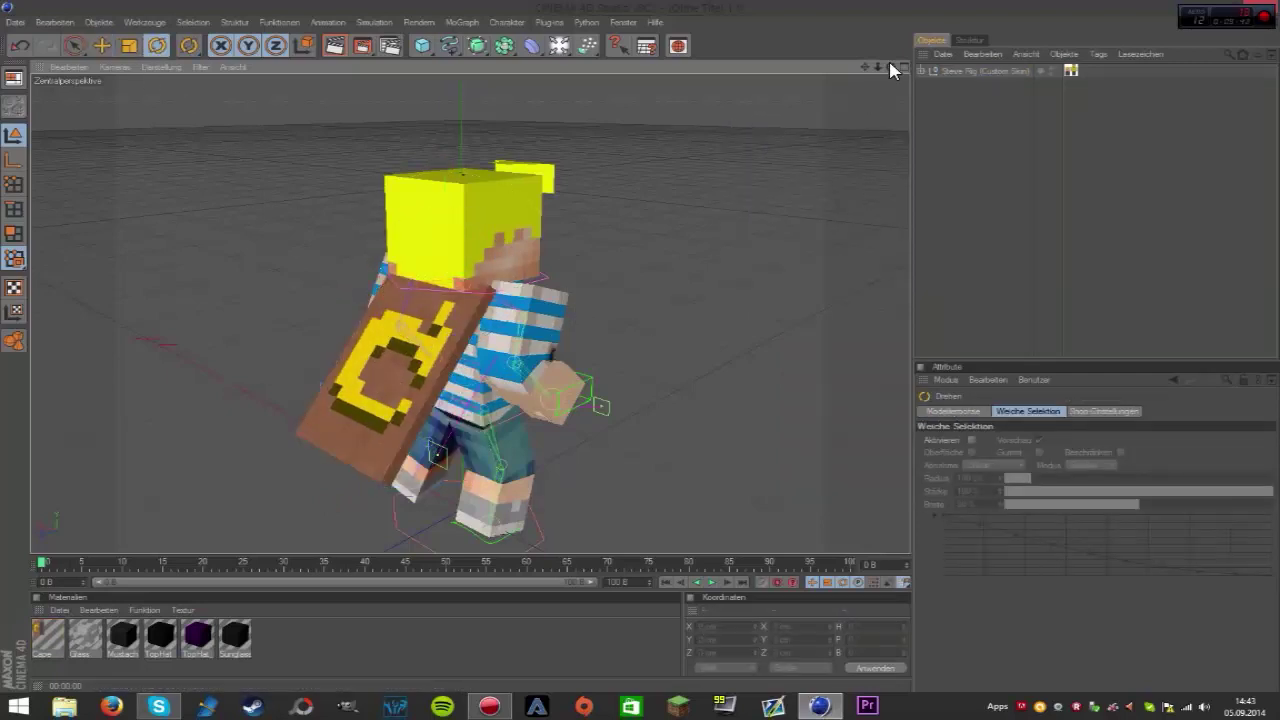
alt+drag(590, 410, 462, 517)
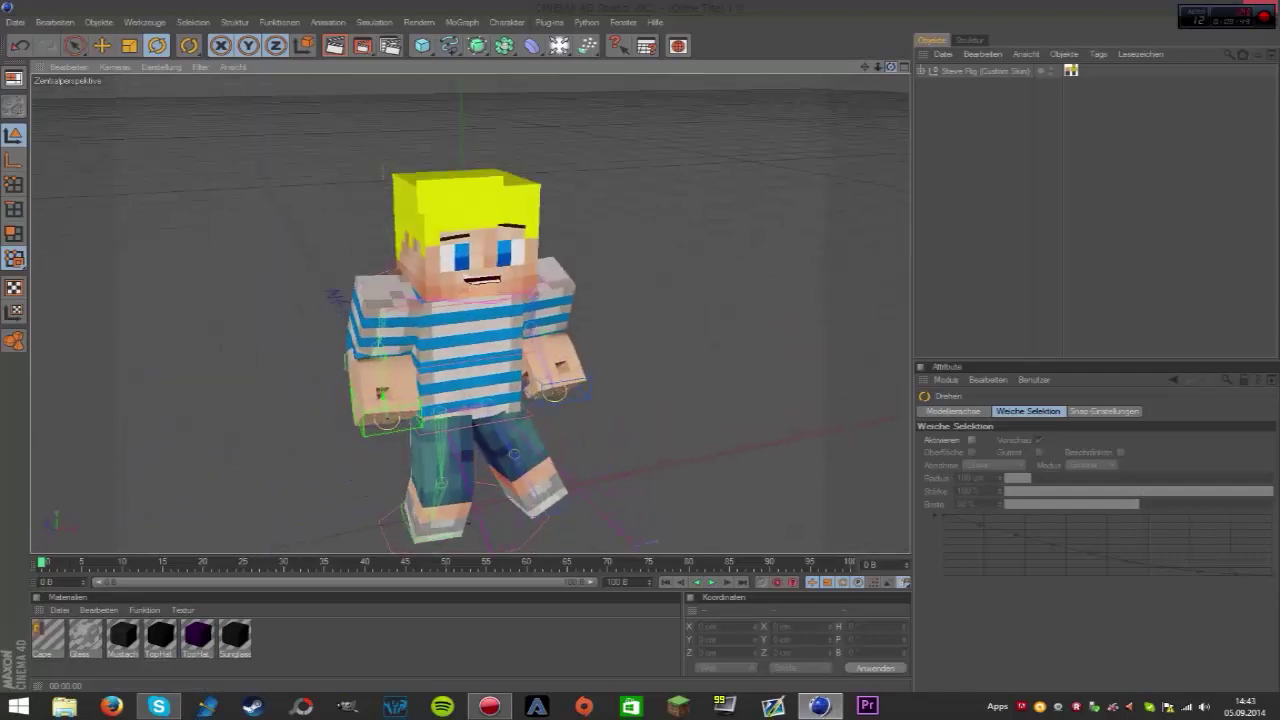
- Turn on the nose, extruded hair and hair boole, briefly trying the mustache and cane
click(988, 72)
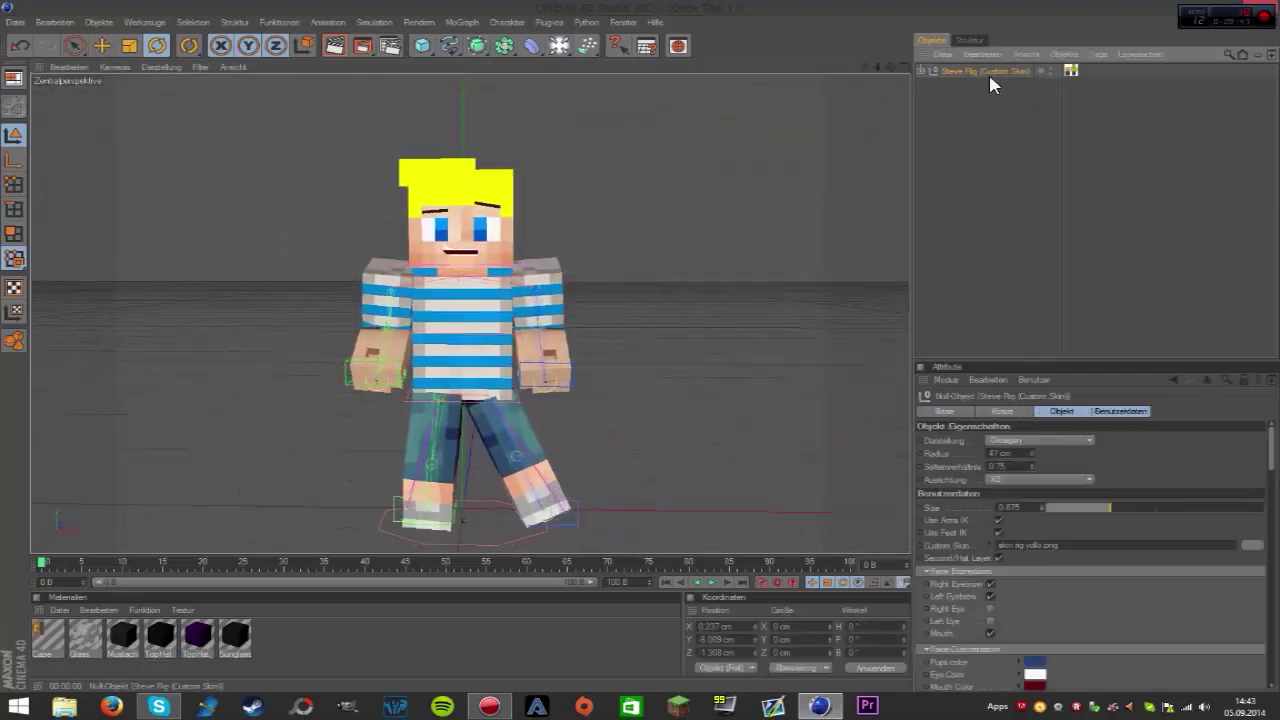
drag(1276, 440, 1274, 600)
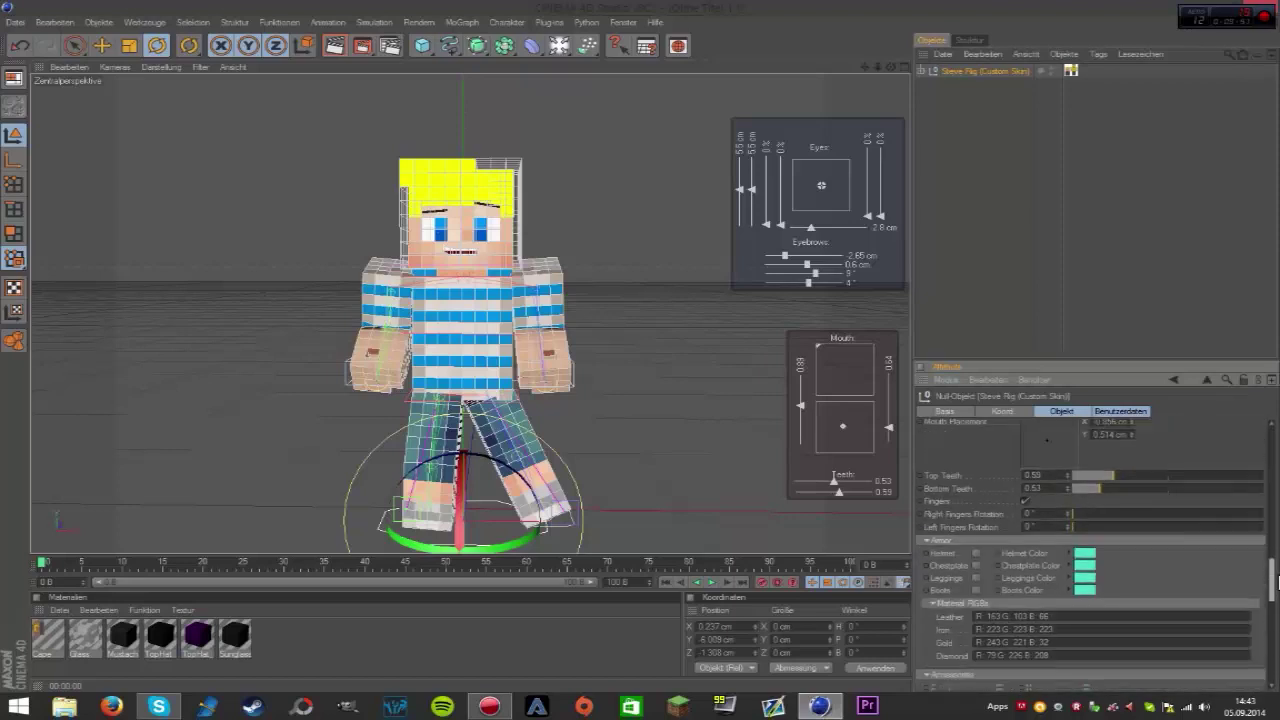
click(1087, 538)
click(1086, 549)
click(1087, 563)
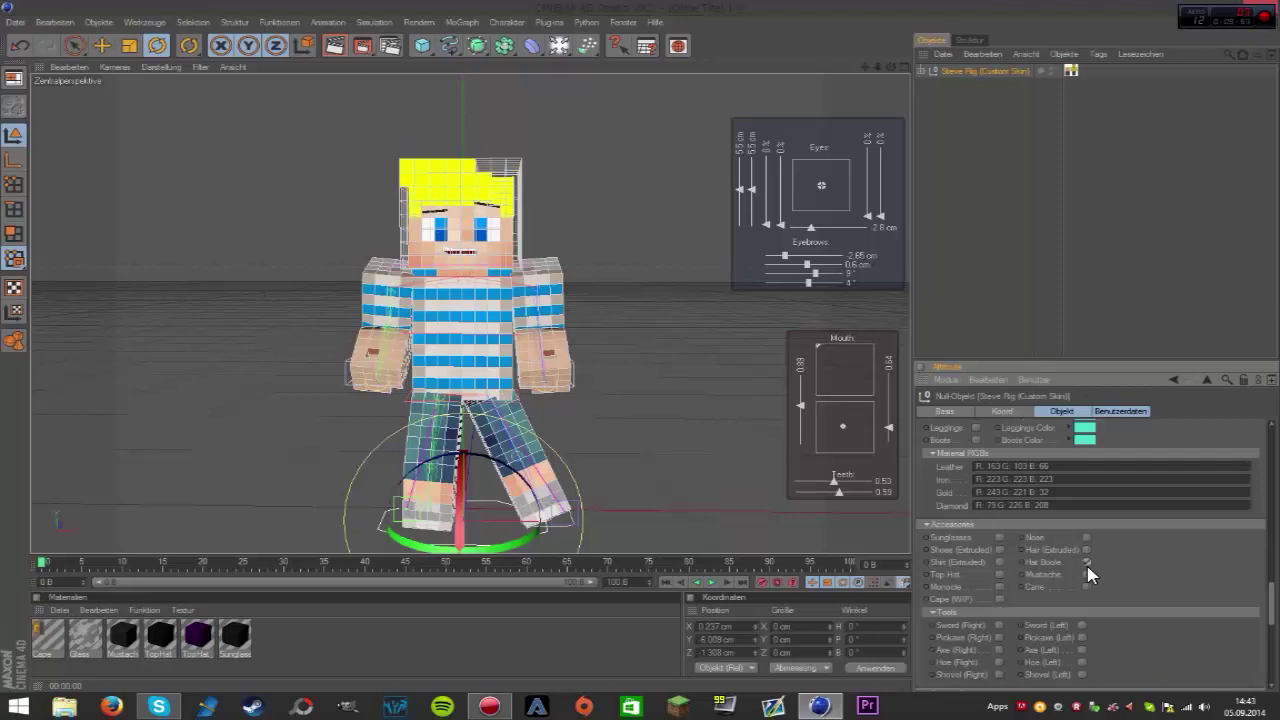
click(1087, 575)
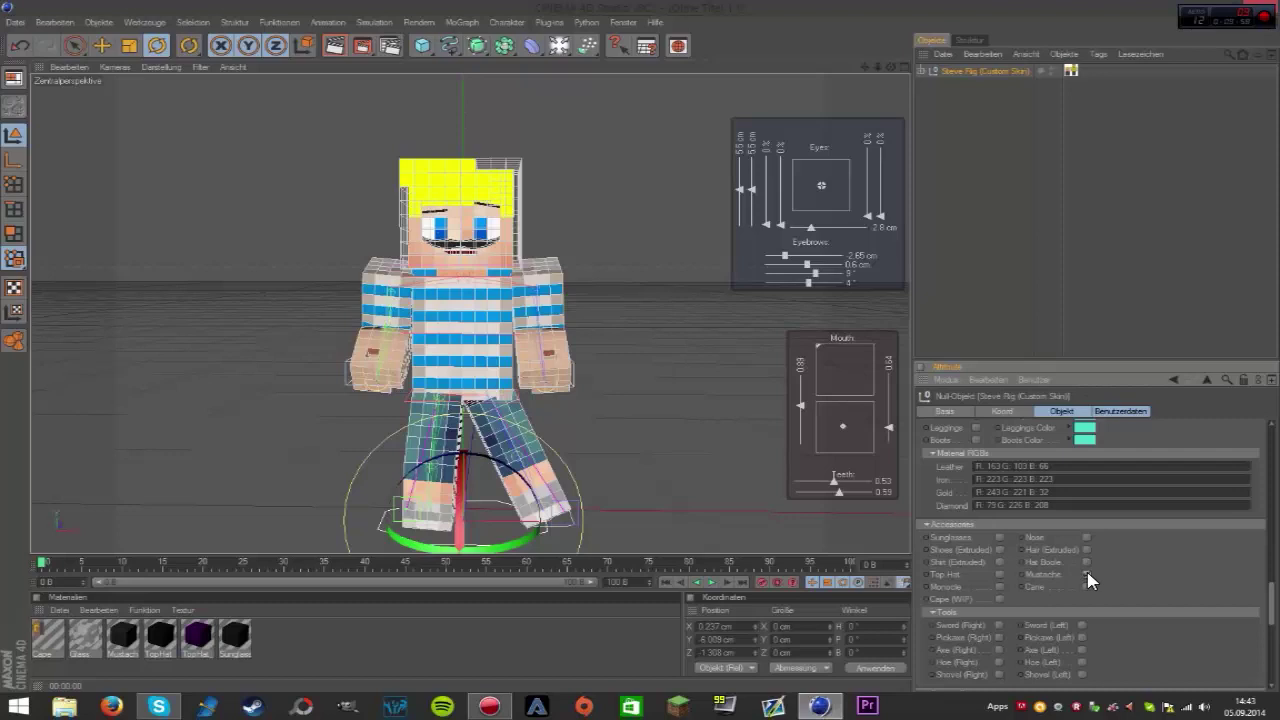
click(1088, 576)
click(1087, 588)
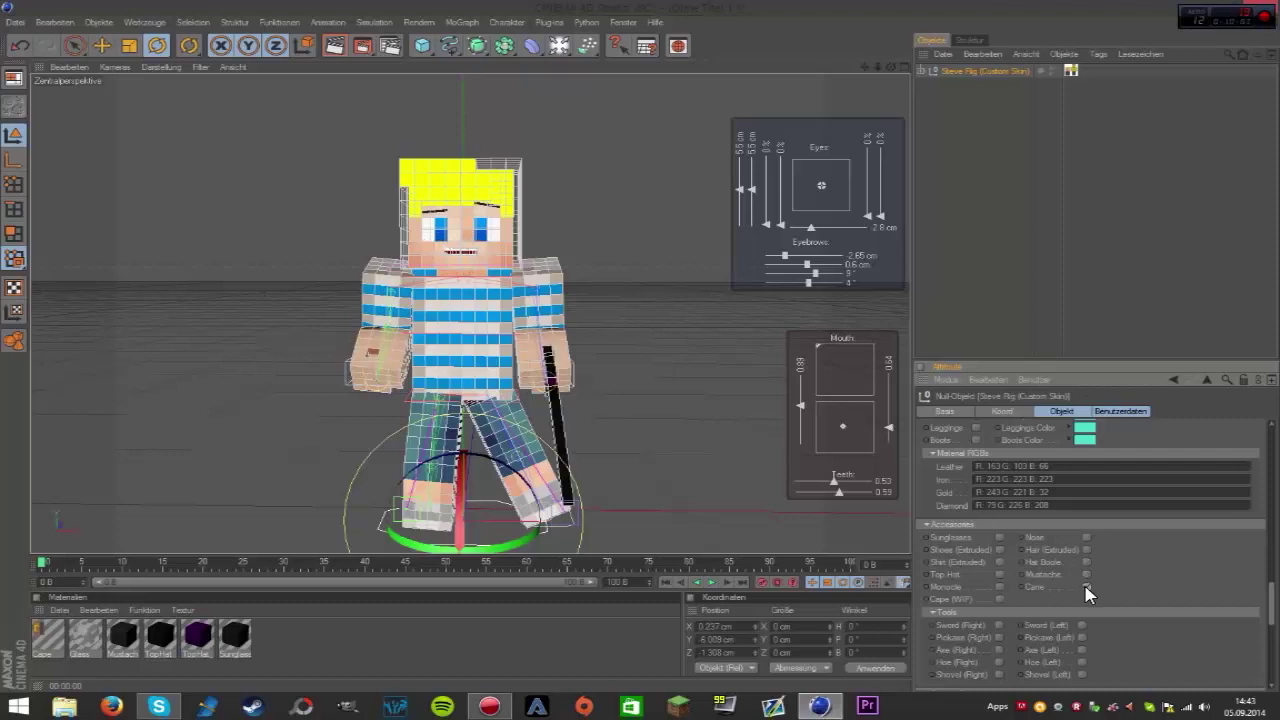
click(1087, 588)
- Try the right- and left-hand swords and the right-hand pickaxe, removing each
scroll(1266, 606, down, 1)
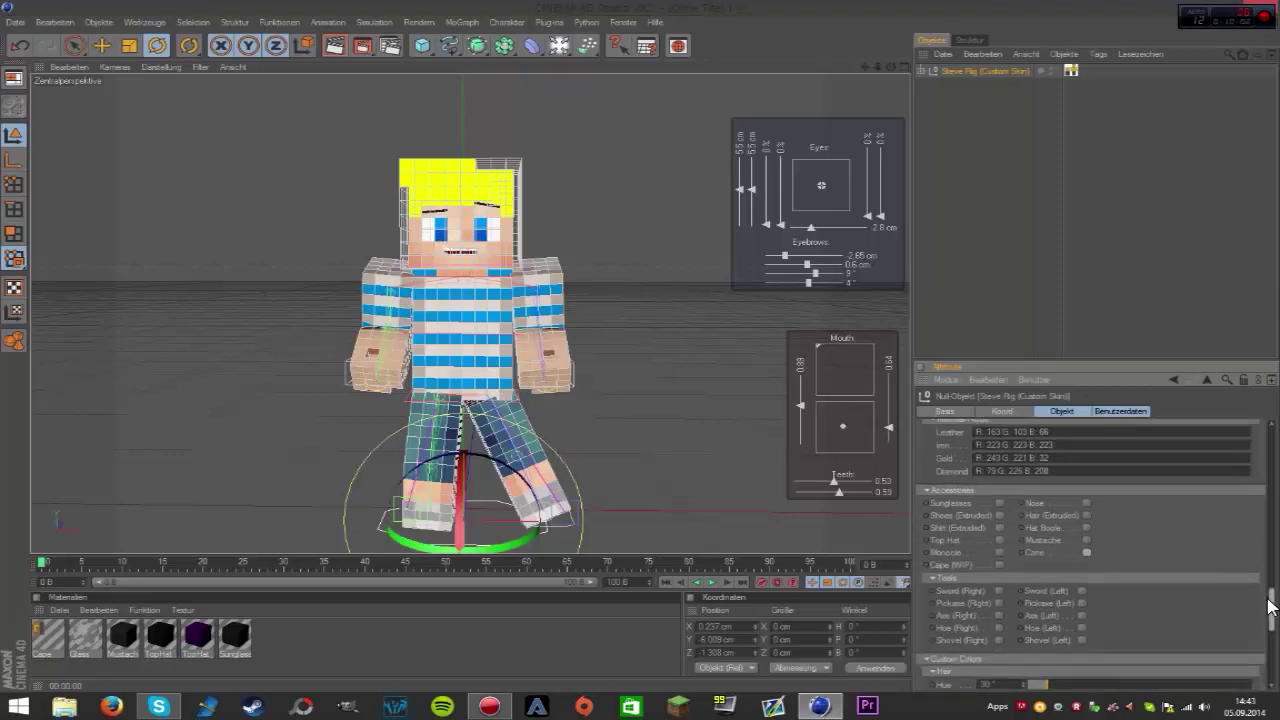
scroll(1266, 606, down, 2)
click(999, 536)
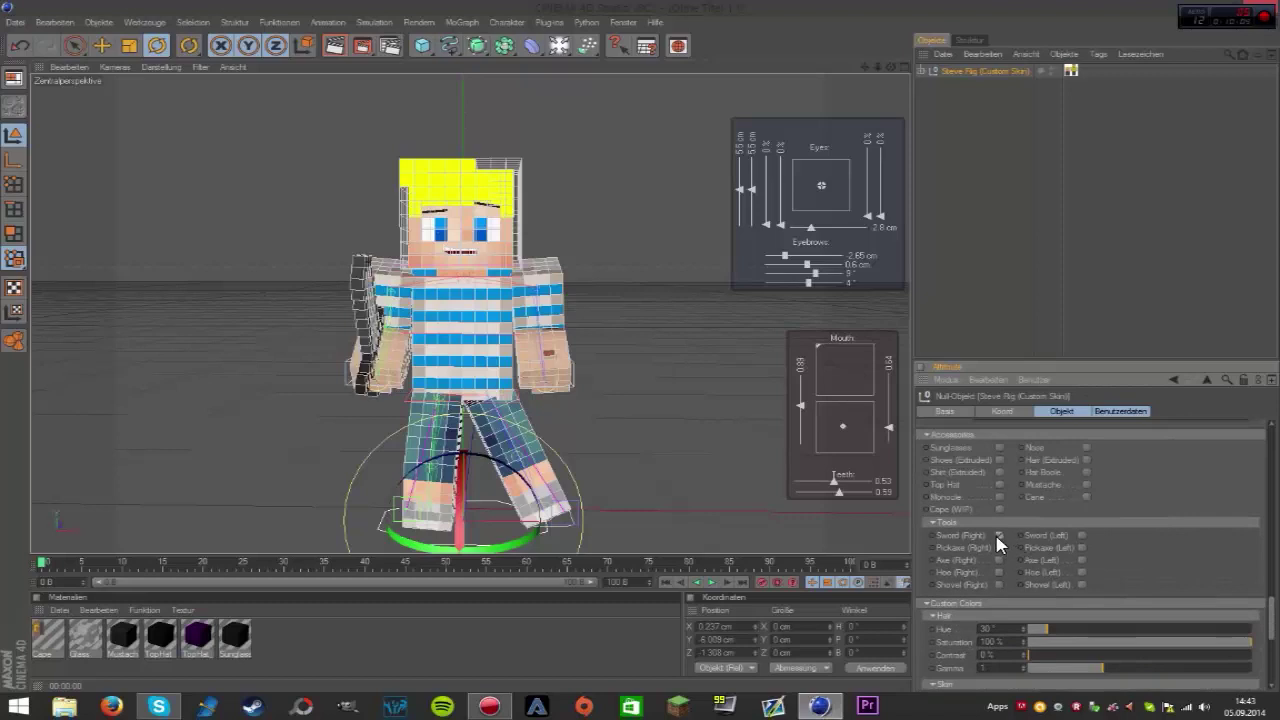
click(999, 536)
click(1082, 536)
click(1082, 536)
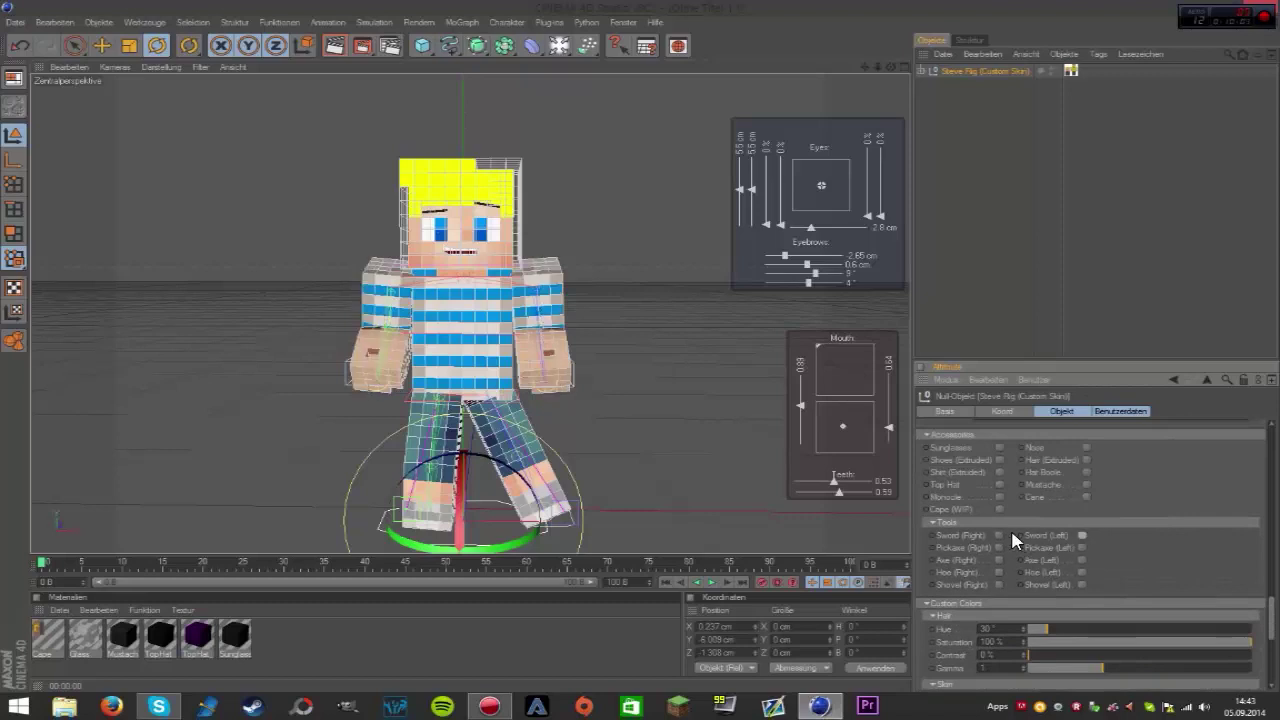
click(999, 548)
click(1082, 536)
click(1082, 536)
click(999, 548)
- Try the axe, hoe, shovel and left-hand axe, finishing with a sword in the right hand
click(999, 560)
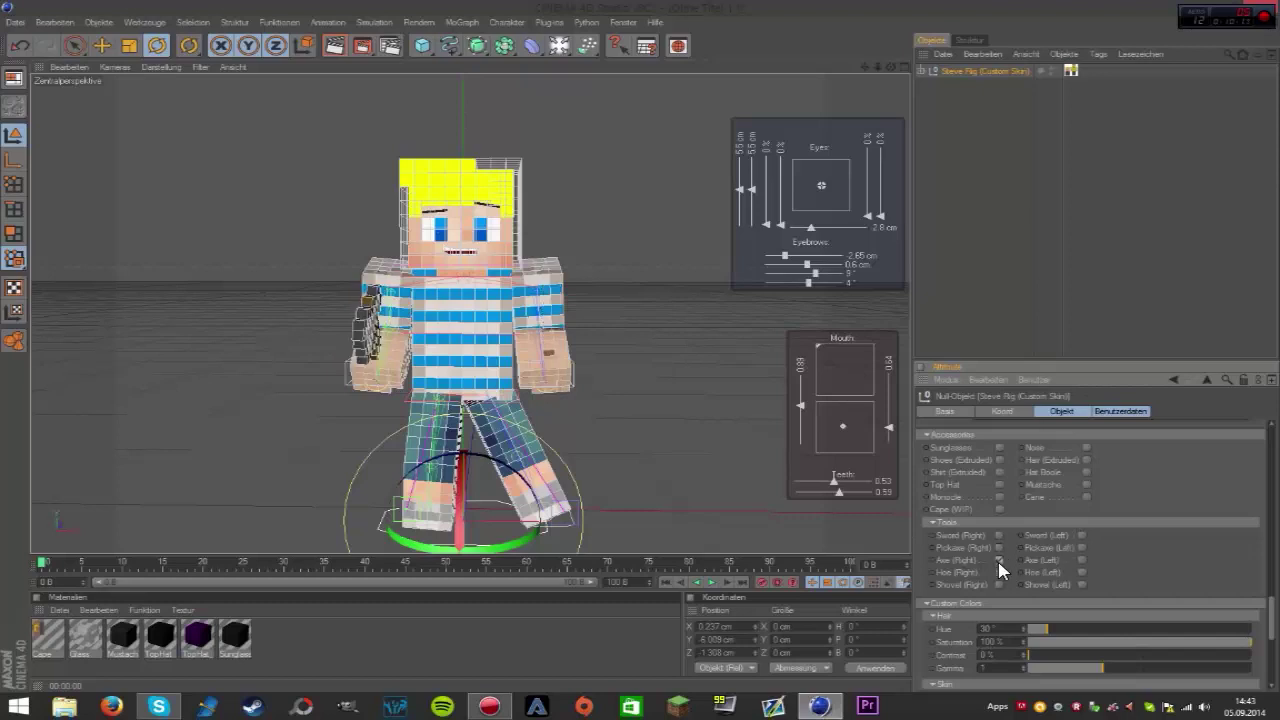
click(999, 560)
click(999, 572)
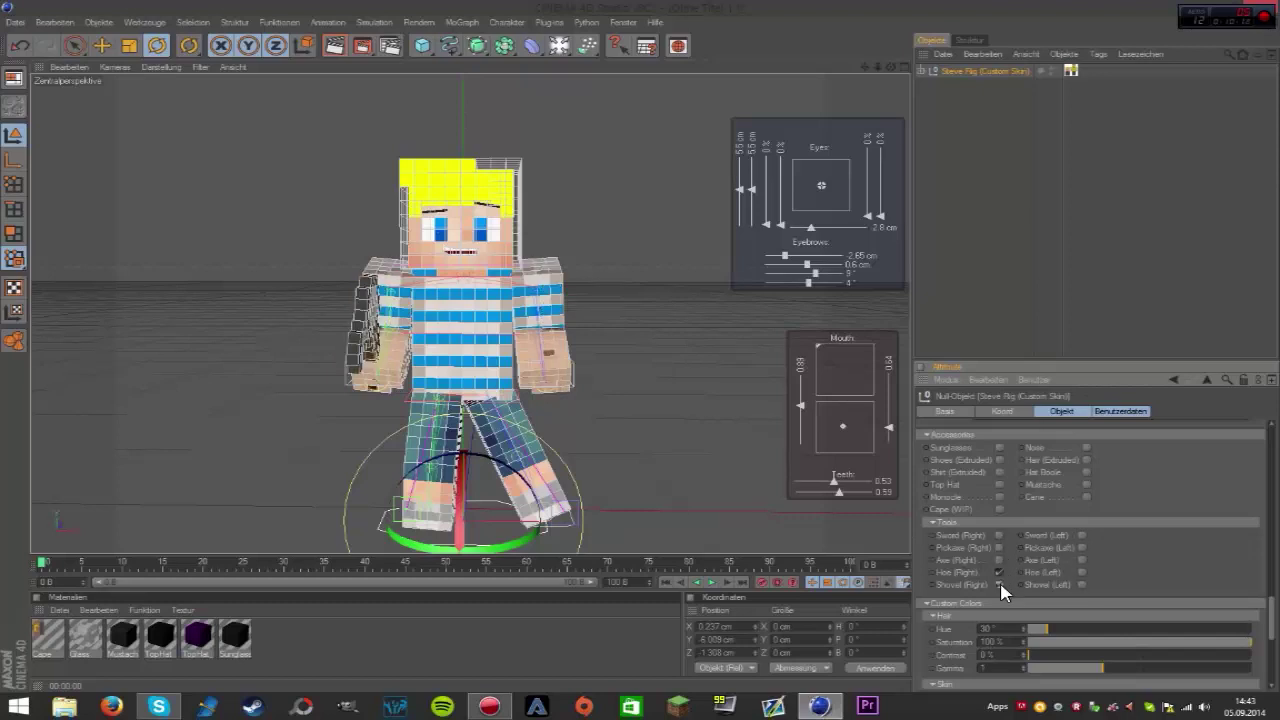
click(1001, 586)
click(999, 584)
click(1082, 560)
click(1082, 560)
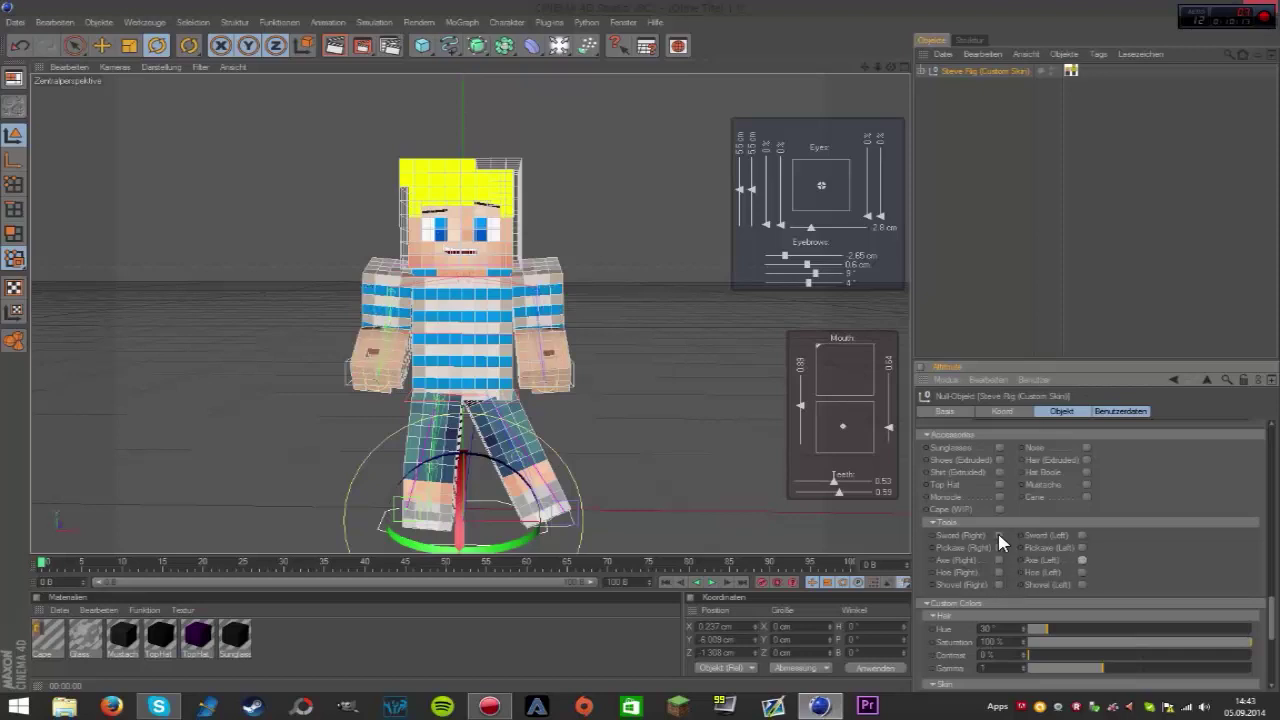
click(999, 535)
- Reselect the Steve rig and scroll its attributes down toward Custom Colors
drag(887, 64, 891, 67)
click(606, 294)
click(1010, 70)
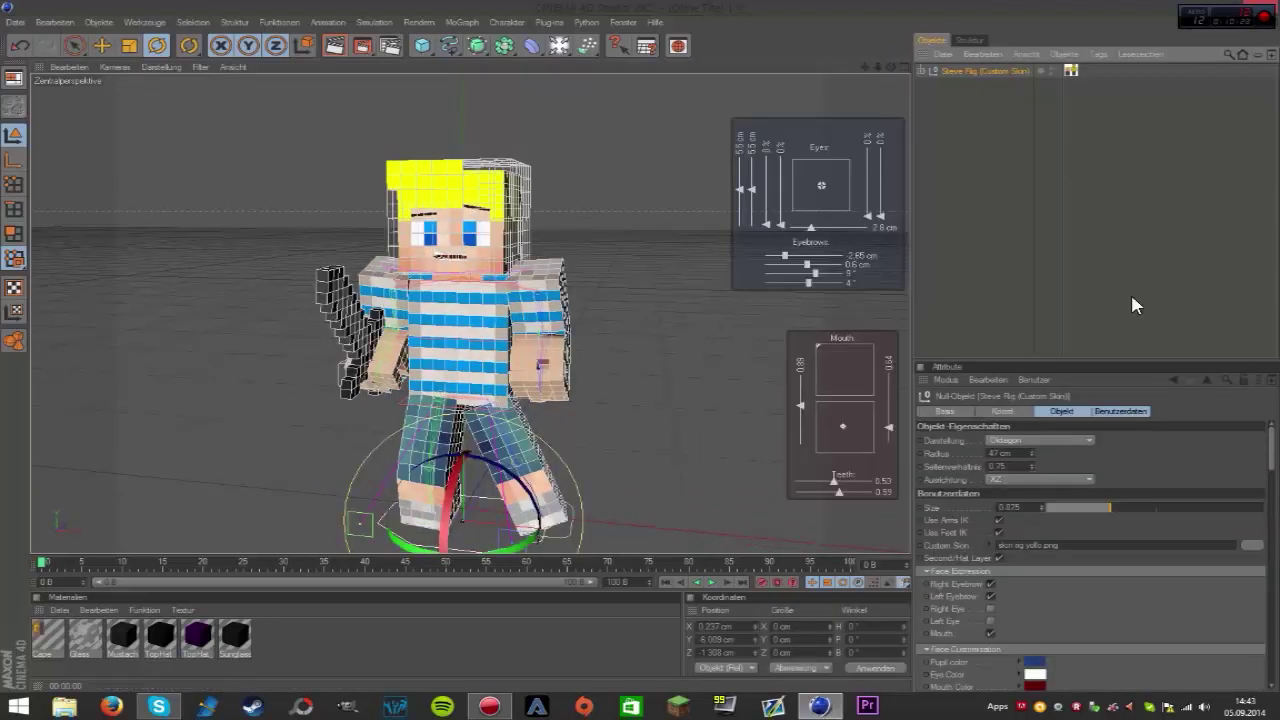
drag(1270, 440, 1258, 650)
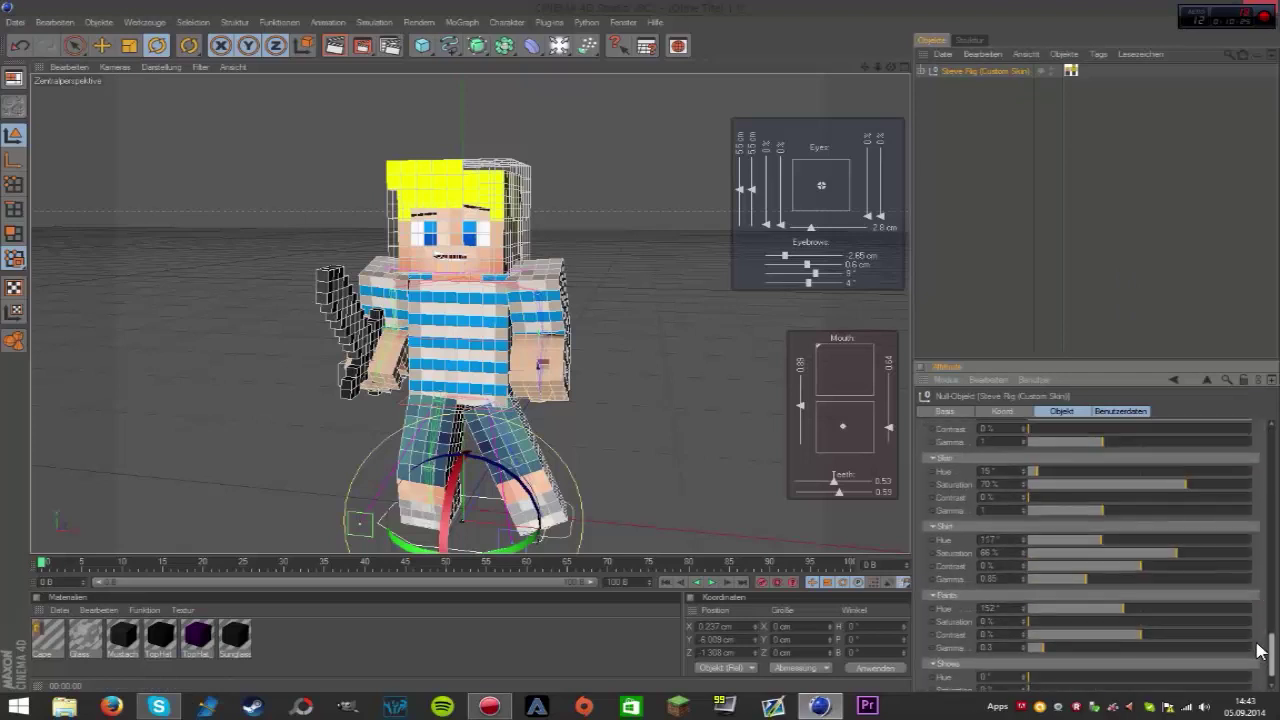
scroll(1200, 630, up, 5)
mouse_move(1270, 588)
mouse_down()
mouse_move(1272, 650)
mouse_move(1263, 447)
mouse_up()
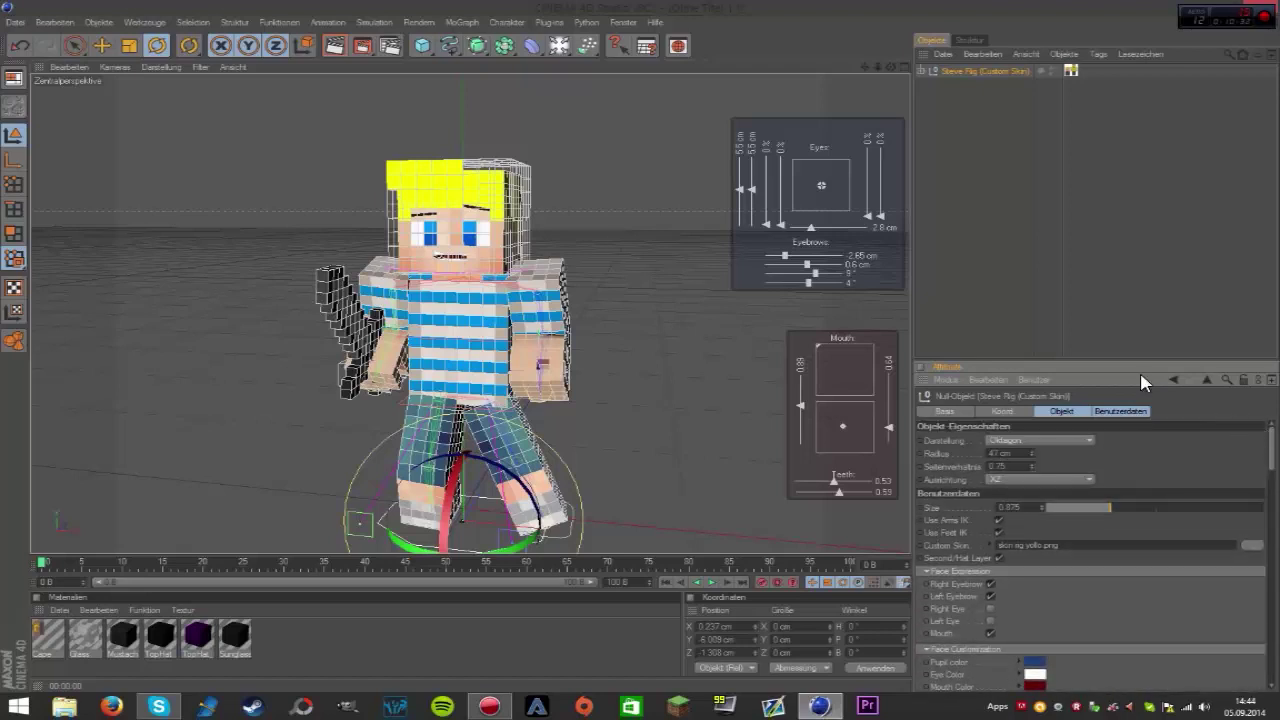
- Deselect the rig, check and close its Visual Selector, then bring up Render Settings
click(541, 214)
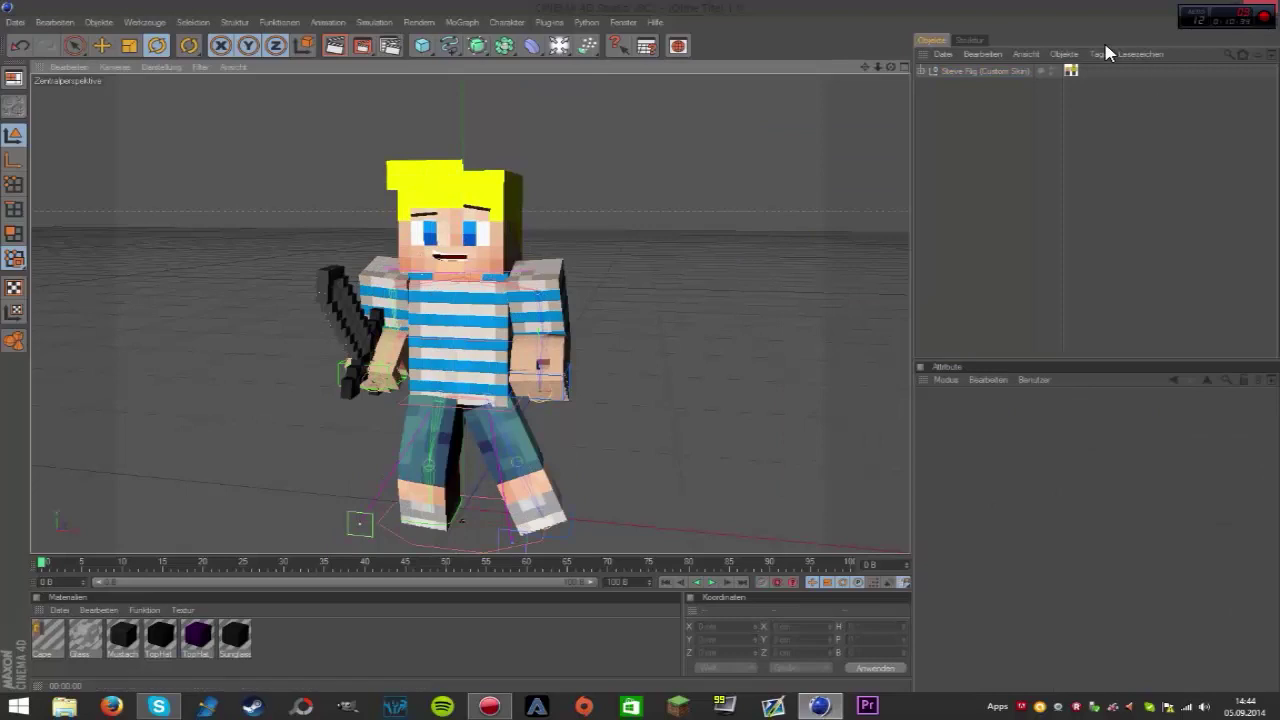
double_click(1071, 70)
click(1110, 105)
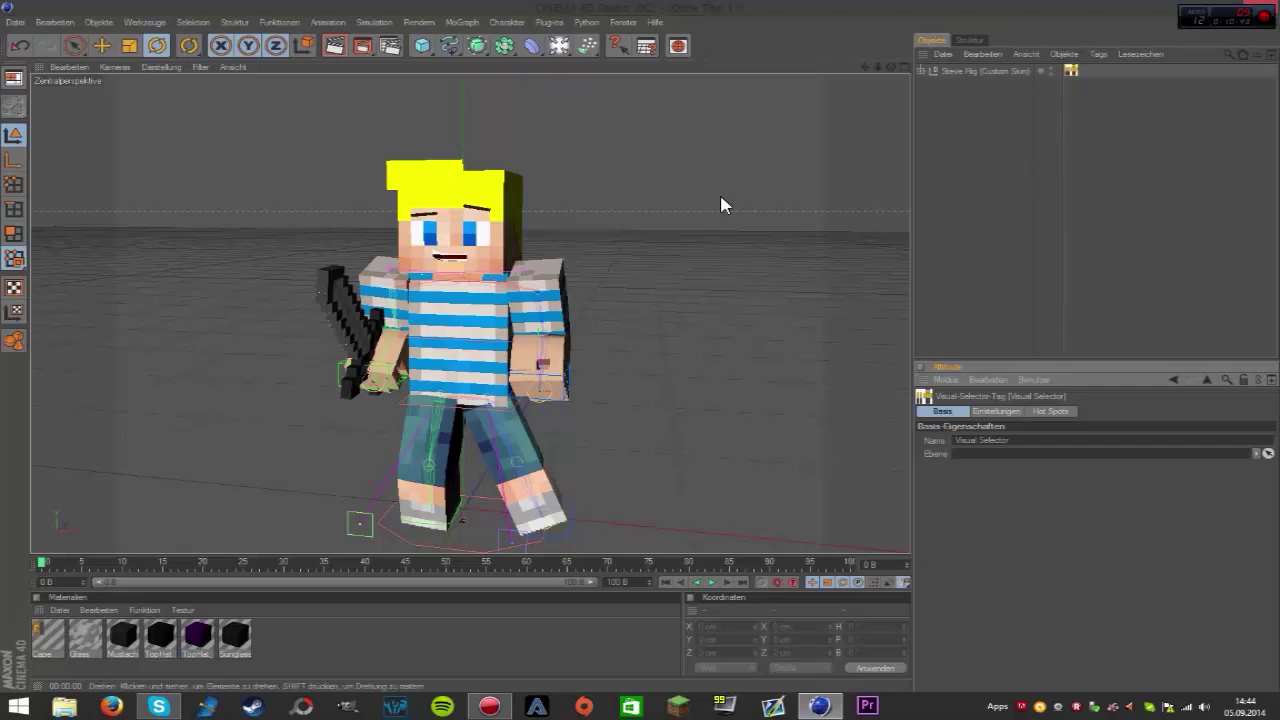
click(382, 48)
- Set the render output size to 1920 × 1080, the HDTV 1080 25 preset
click(140, 53)
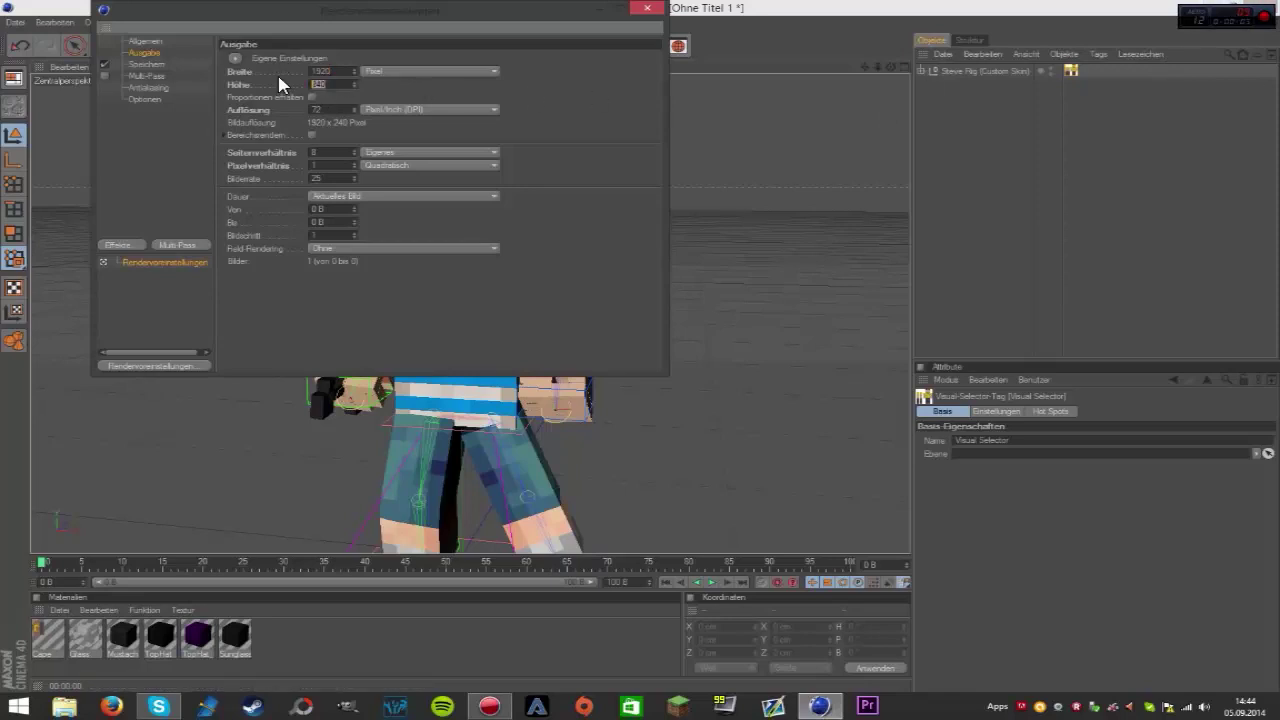
text(1080)
key(Return)
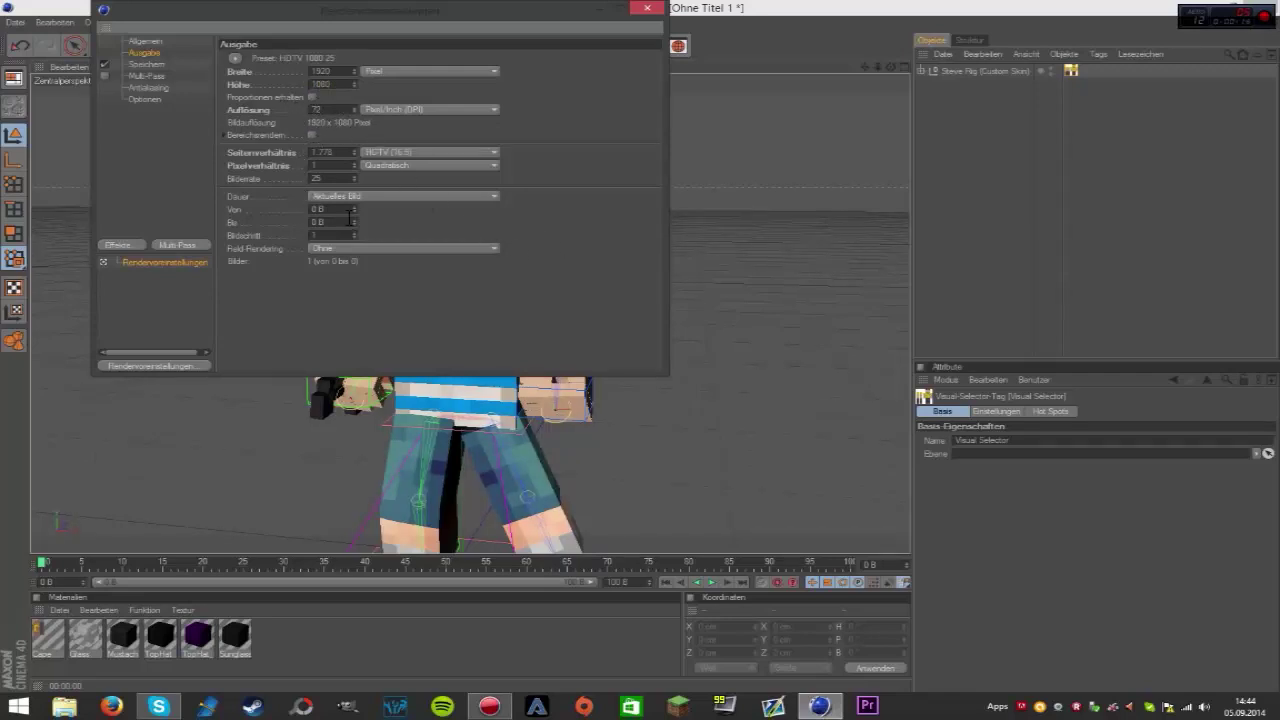
- Set the render save file to 'test' on the Desktop
click(150, 65)
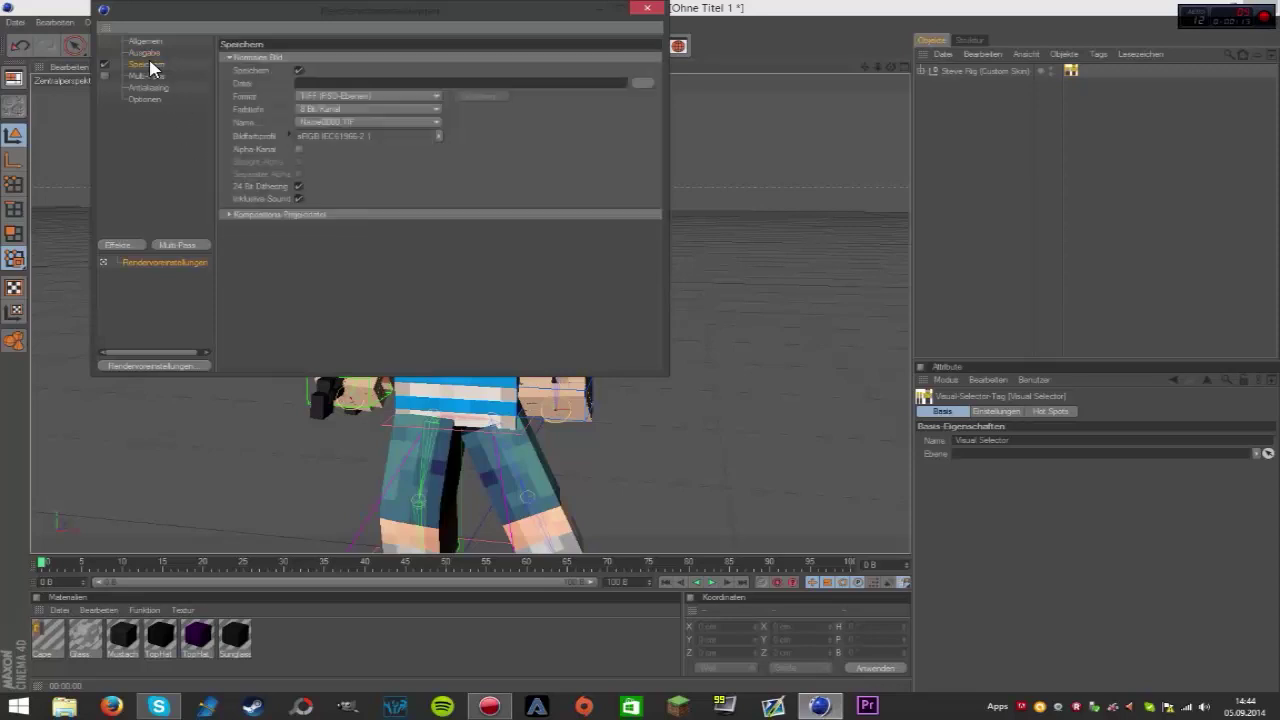
click(338, 100)
click(357, 234)
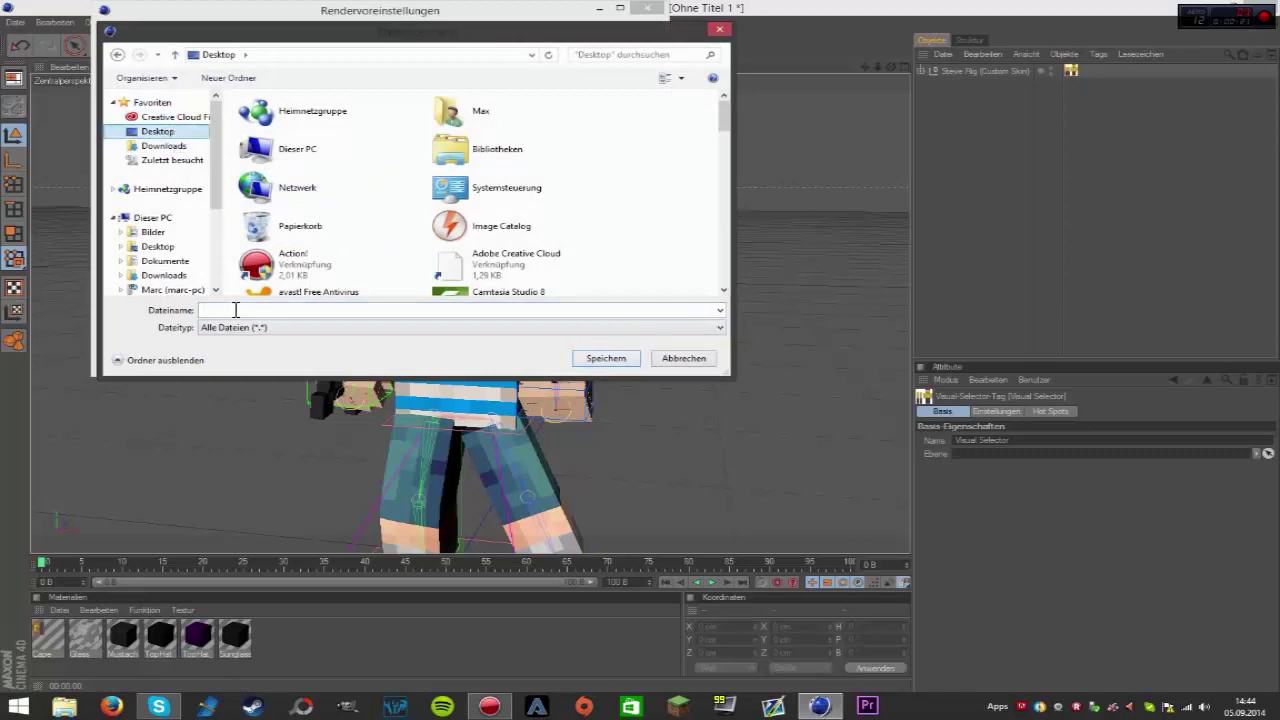
text(test)
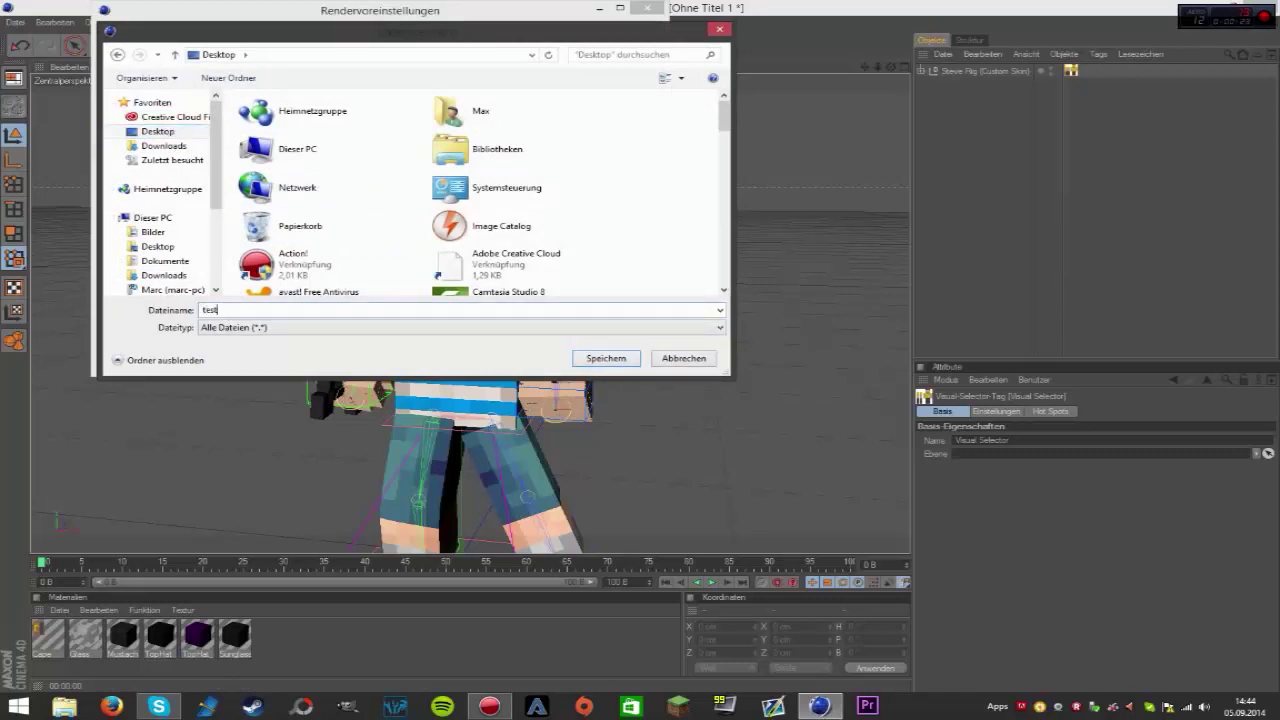
click(606, 358)
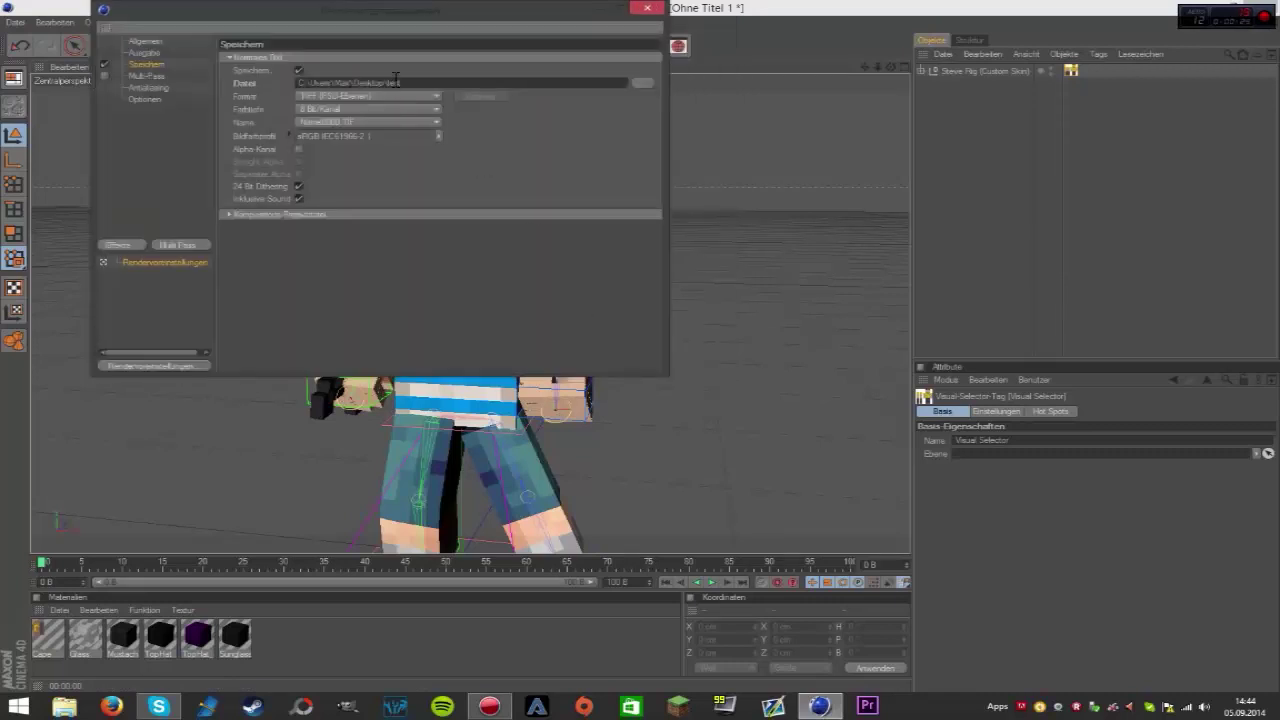
- Set the save format to PNG with an alpha channel and enable Multi-Pass
click(388, 96)
click(349, 237)
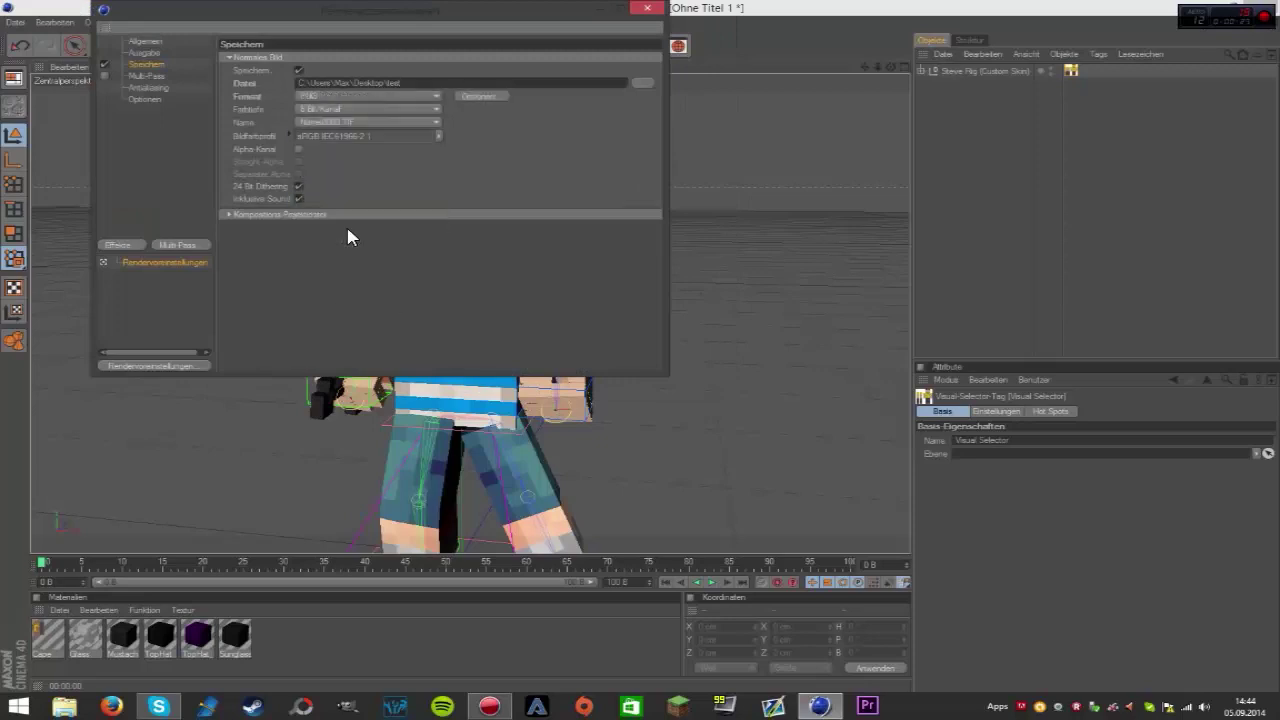
click(300, 148)
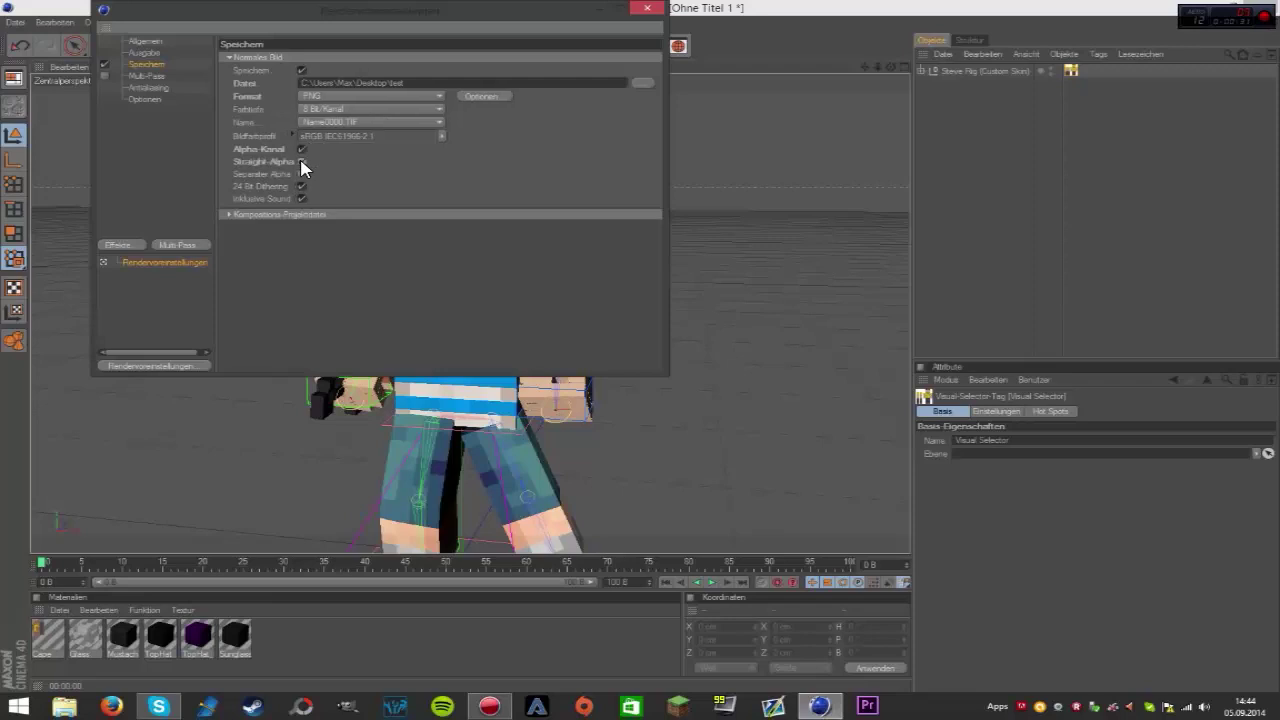
click(150, 76)
click(104, 76)
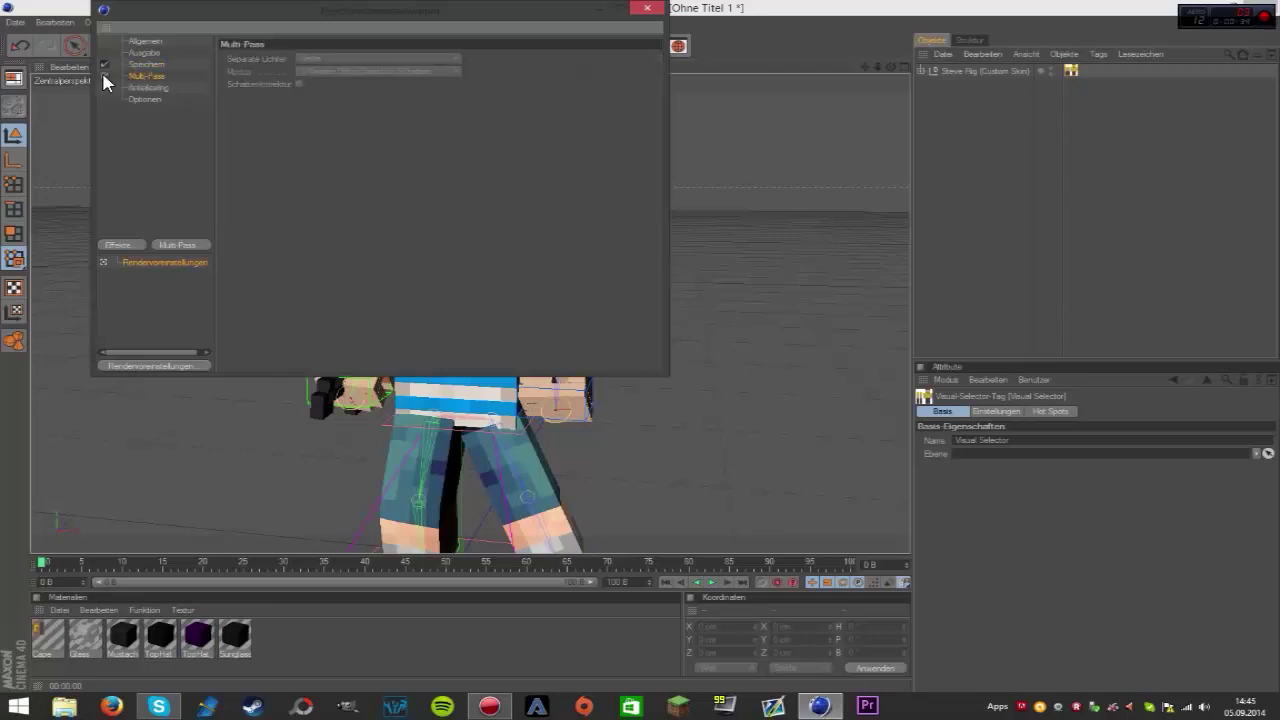
- Turn Multi-Pass back off and add Global Illumination as a render effect
click(105, 77)
click(128, 246)
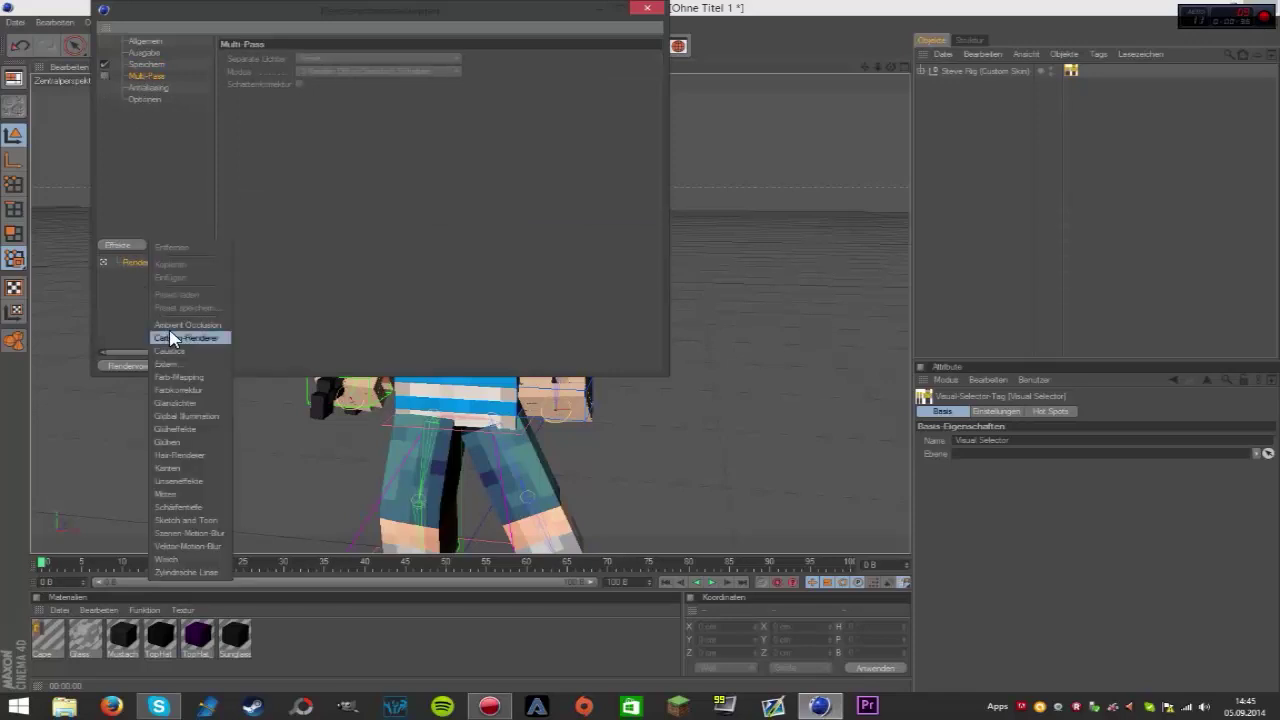
click(191, 416)
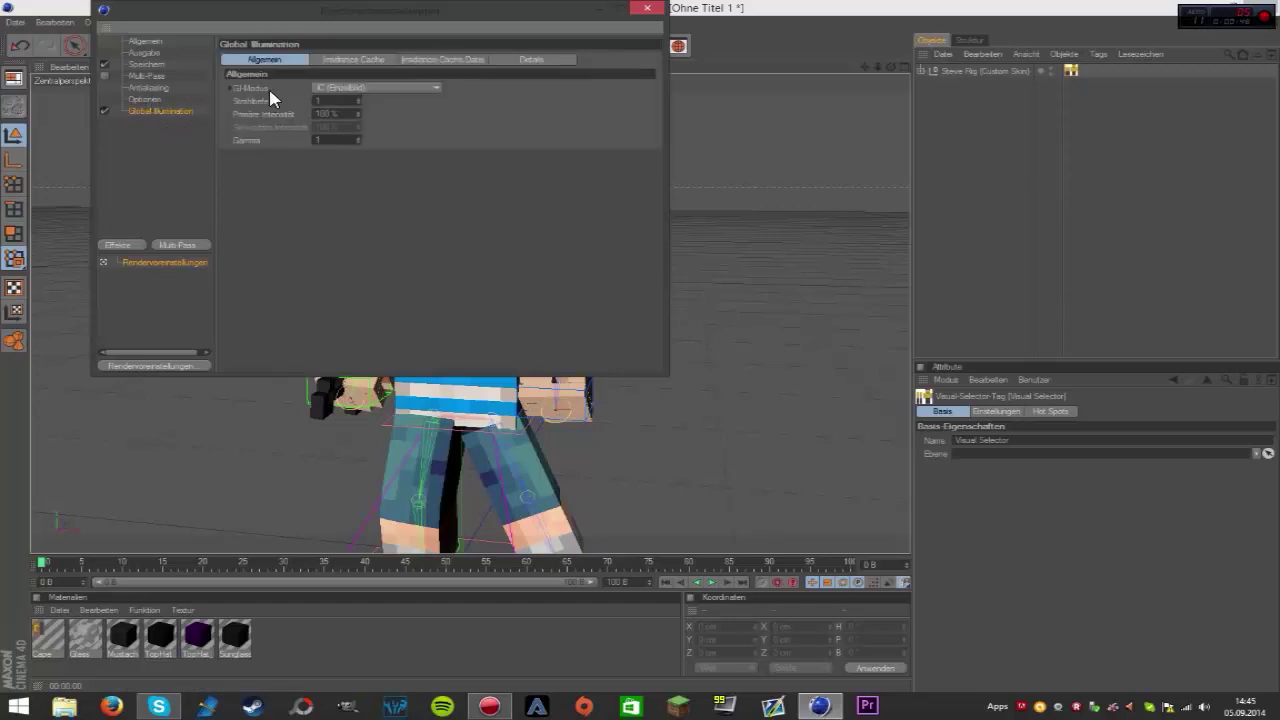
- Set Irradiance Cache samples and record density to Niedrig and smoothing to Minimal
click(376, 64)
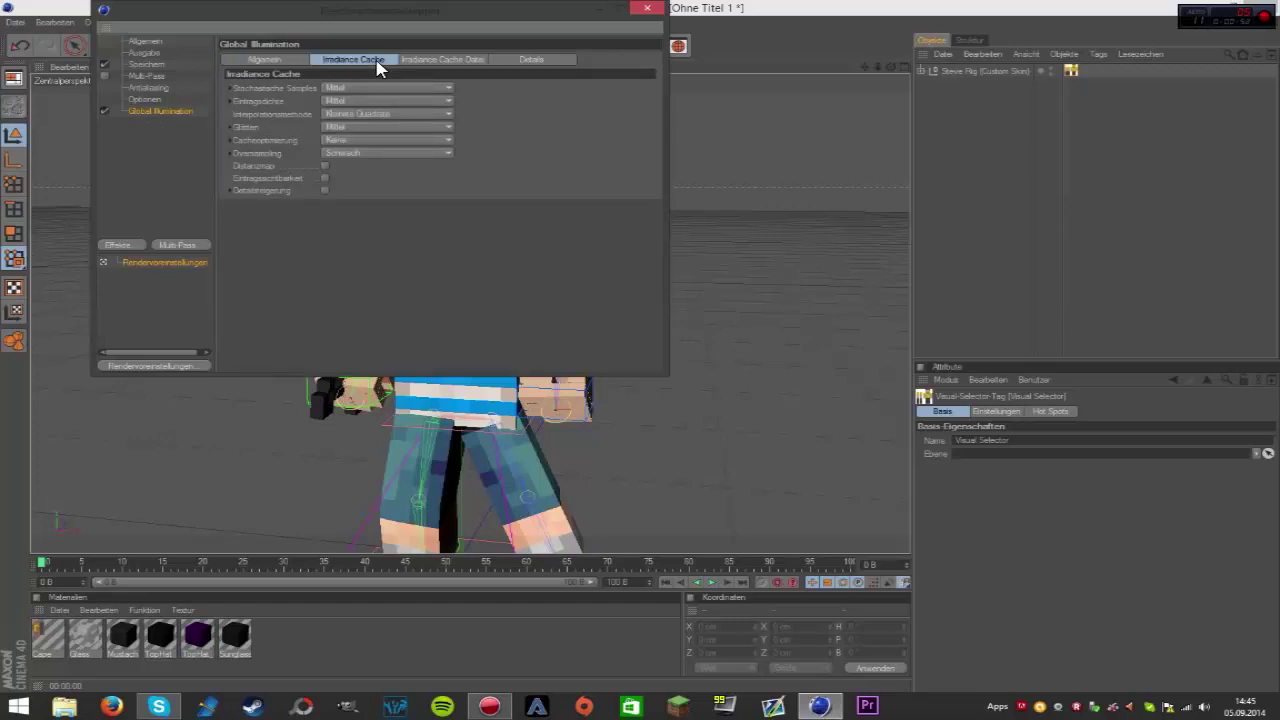
click(434, 61)
click(380, 58)
click(351, 90)
click(351, 129)
click(360, 101)
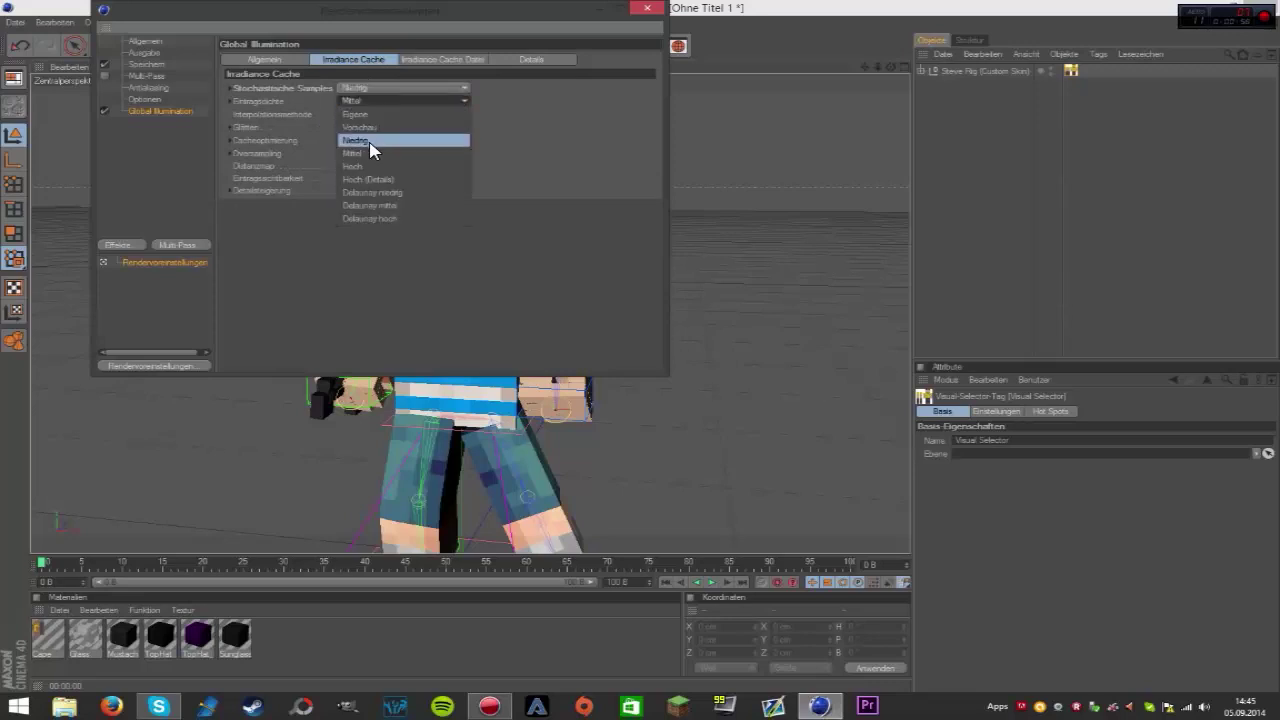
click(372, 145)
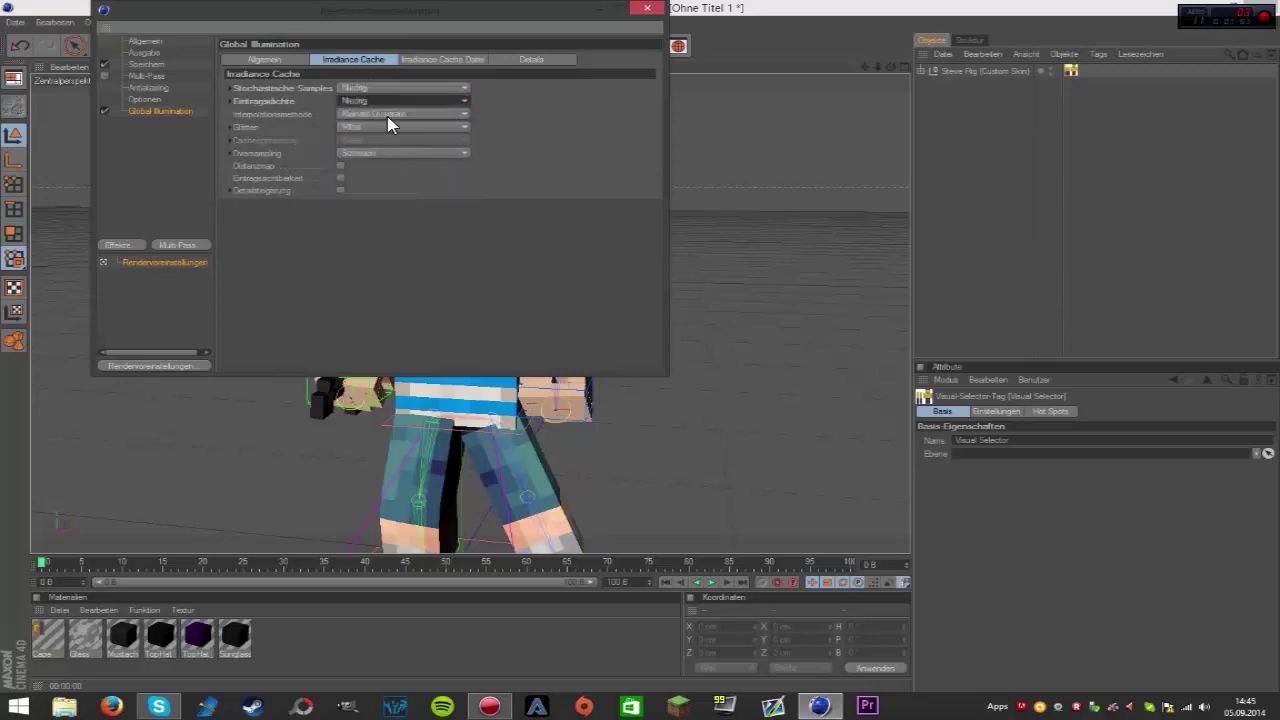
click(388, 116)
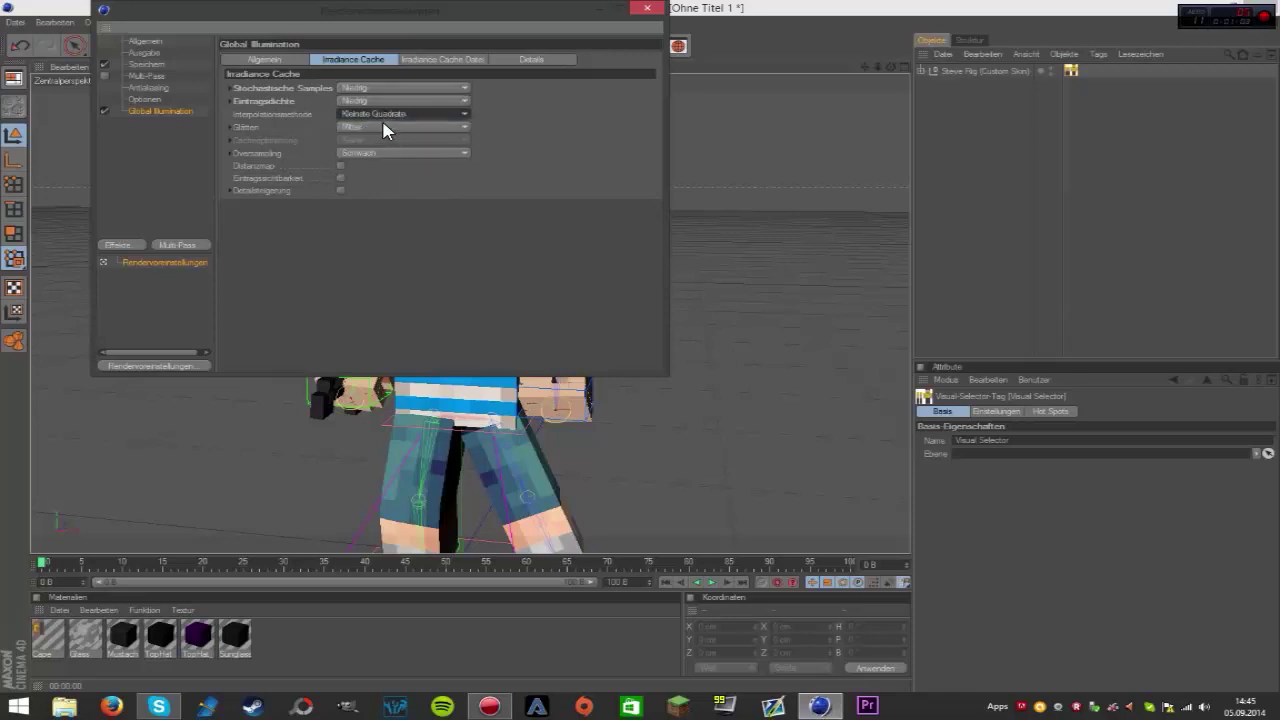
click(383, 128)
click(381, 141)
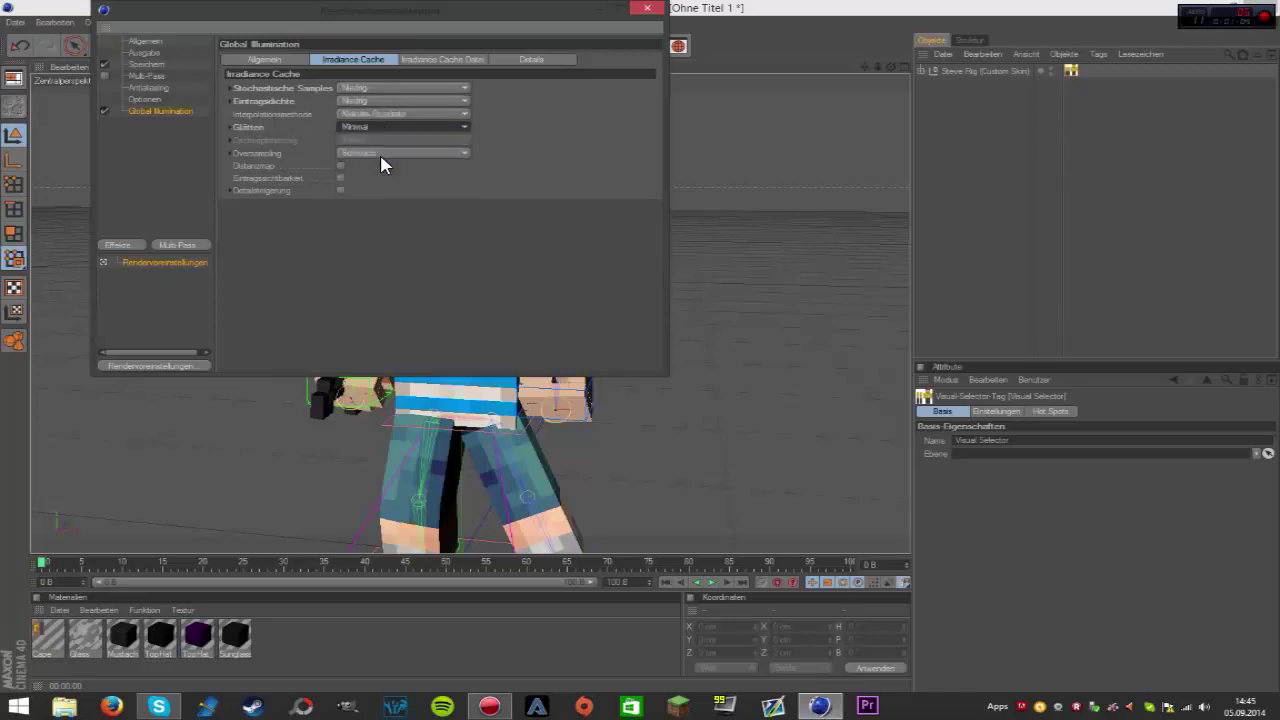
- Render the scene to the Picture Viewer and close the result
click(645, 10)
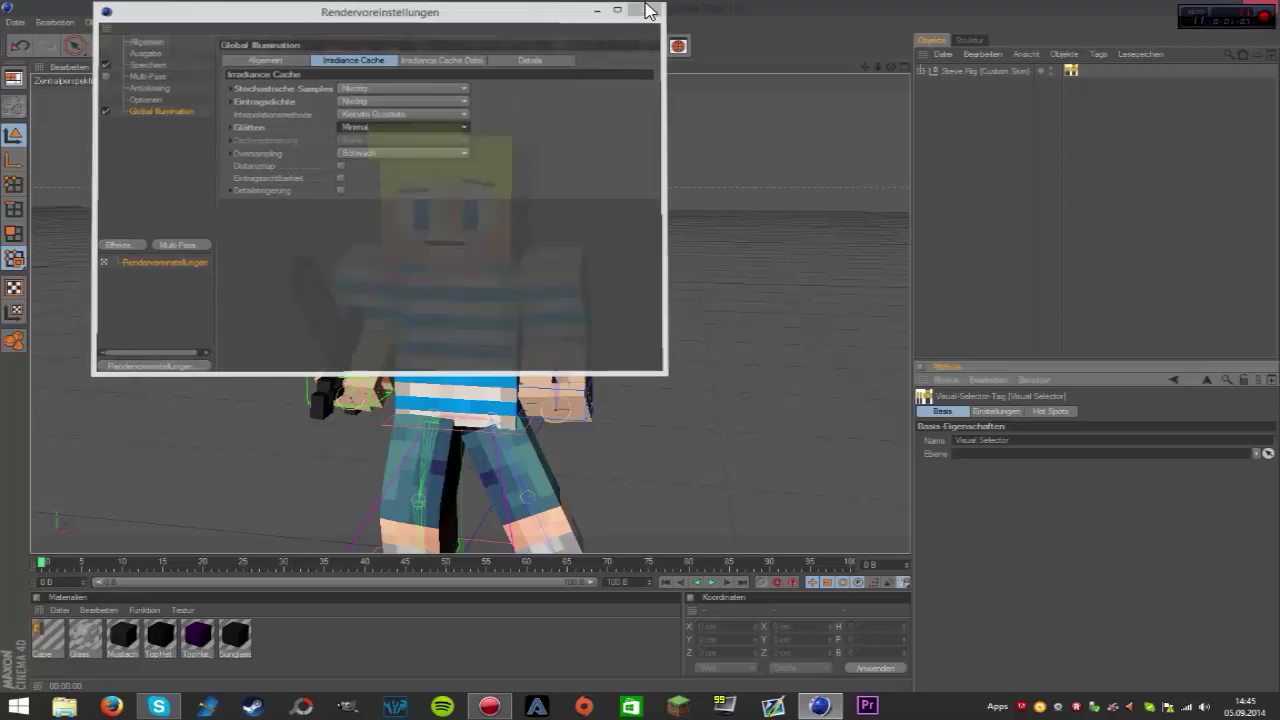
drag(362, 52, 357, 55)
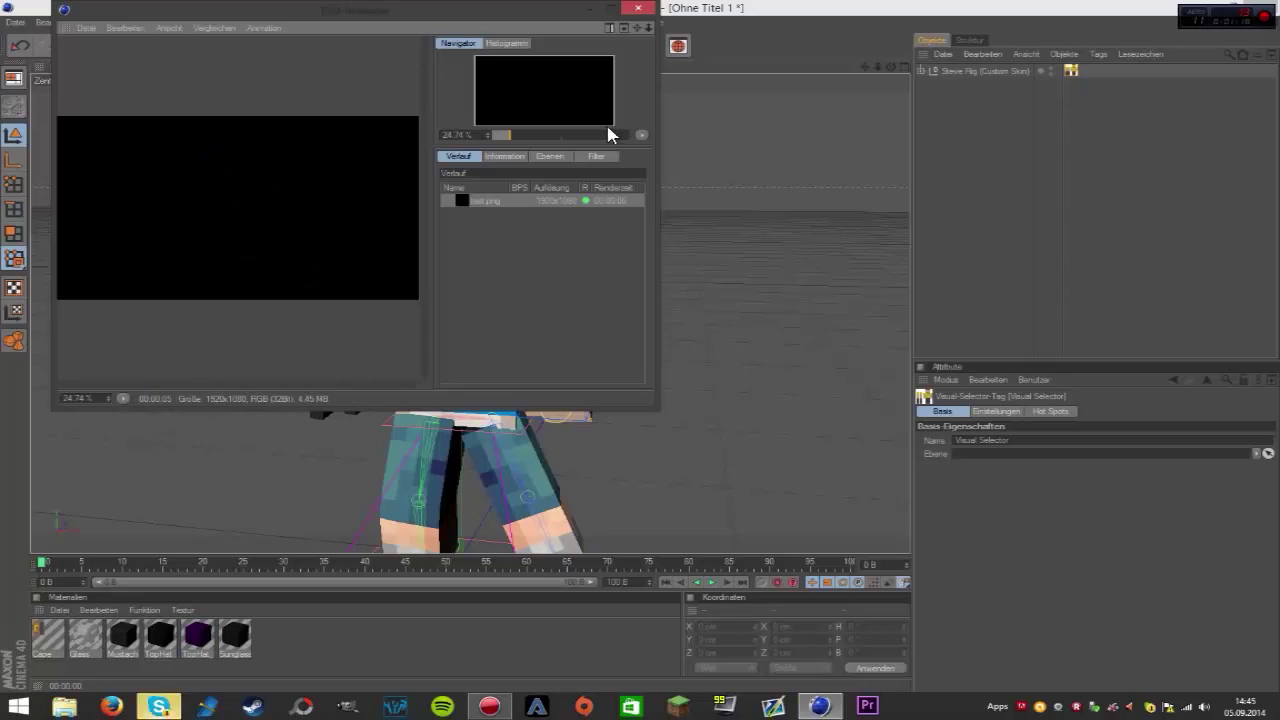
click(638, 8)
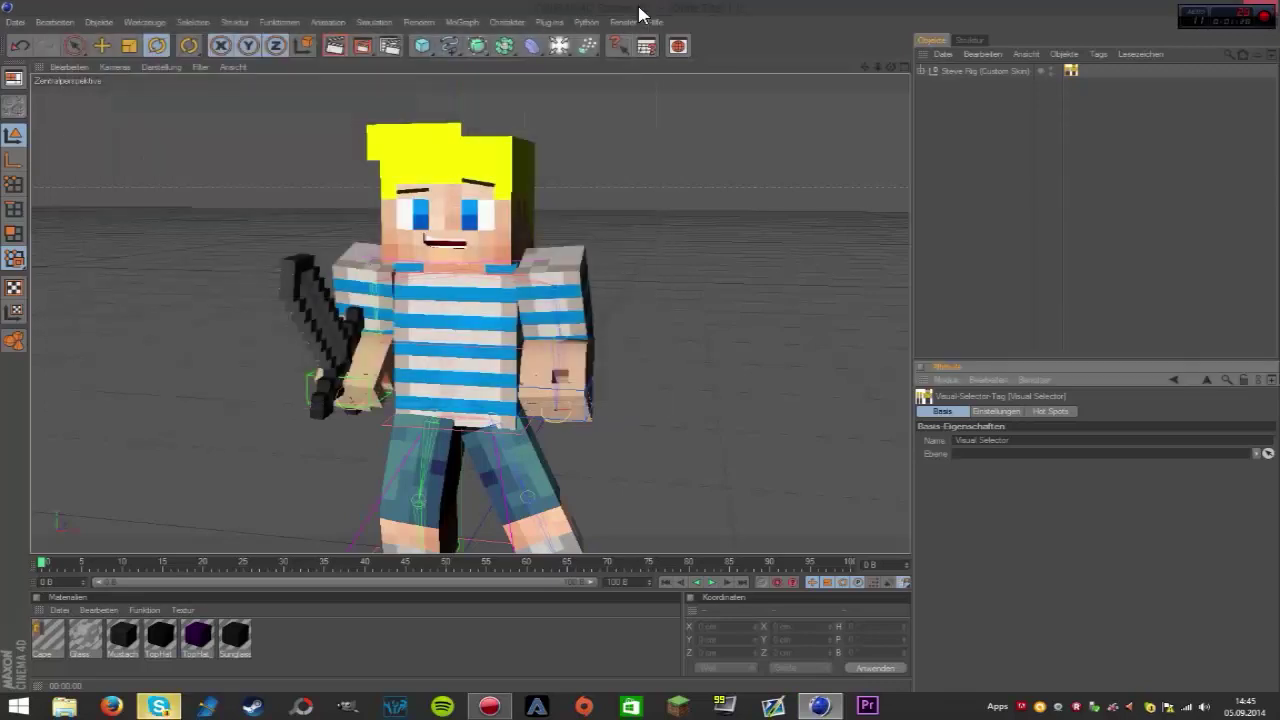
- Disable Global Illumination and re-render, overwriting test.png; cancel the accidental quit
click(391, 47)
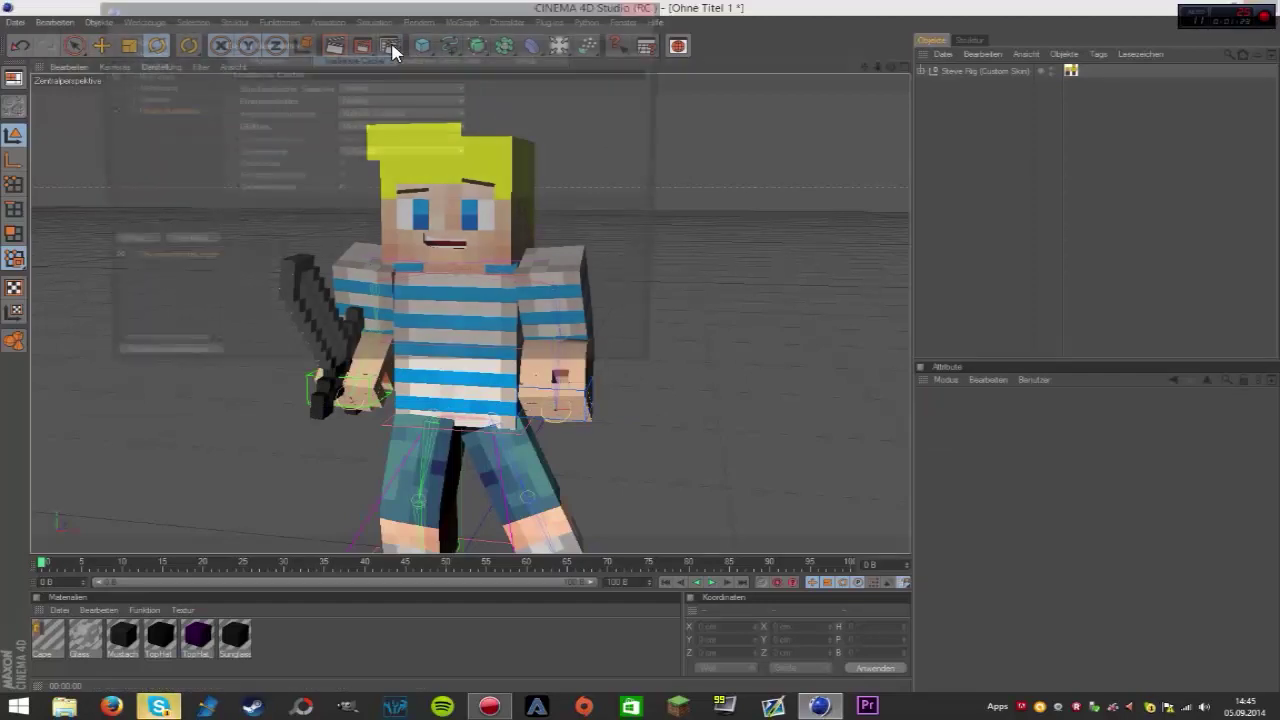
click(103, 110)
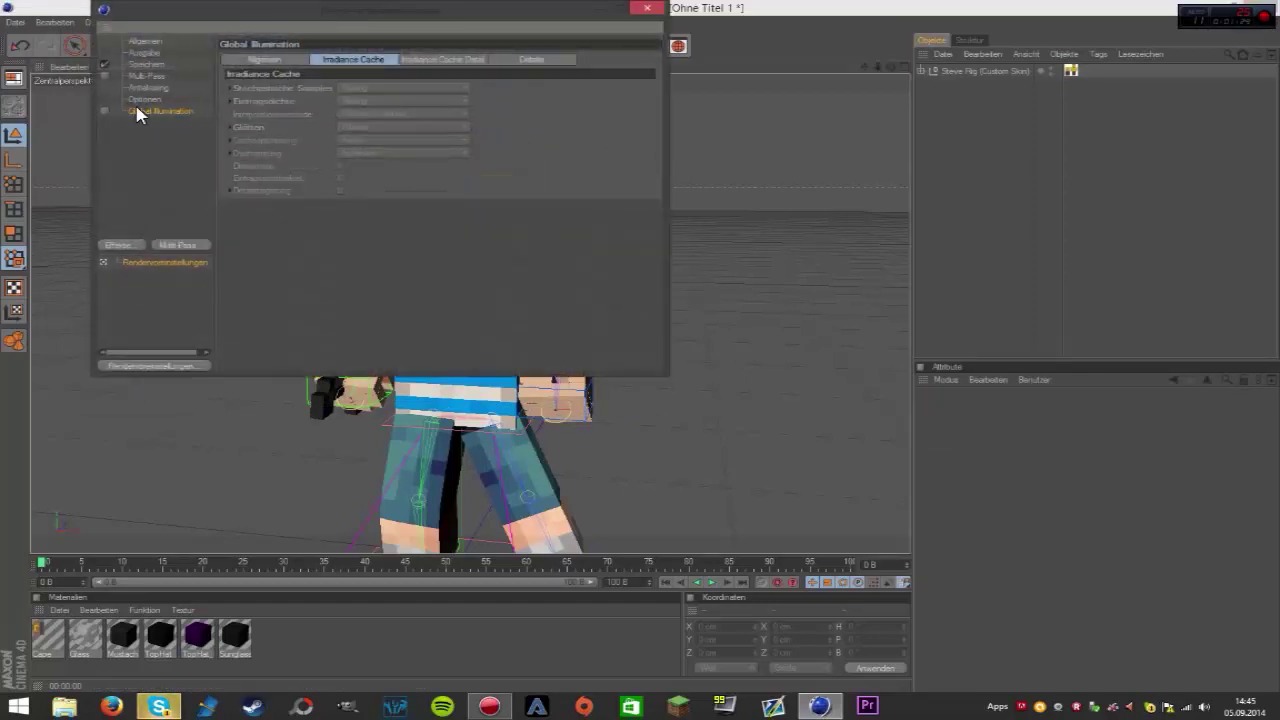
click(648, 8)
click(362, 45)
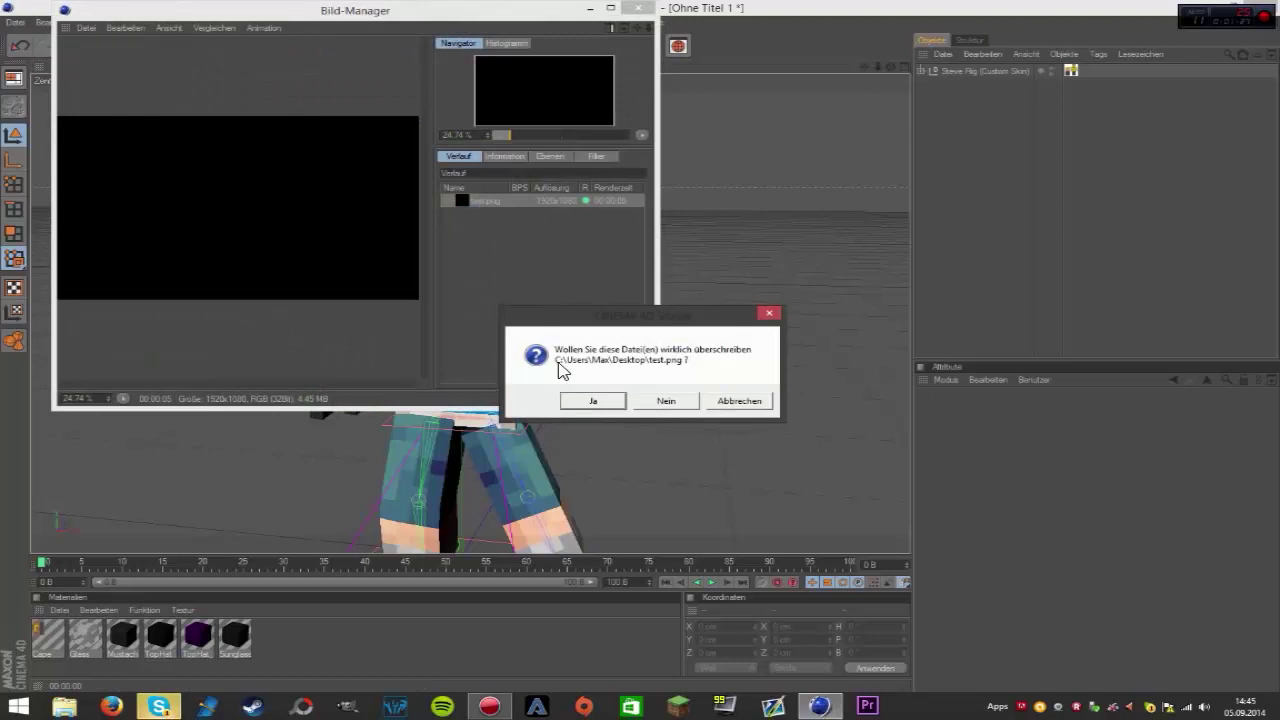
click(620, 400)
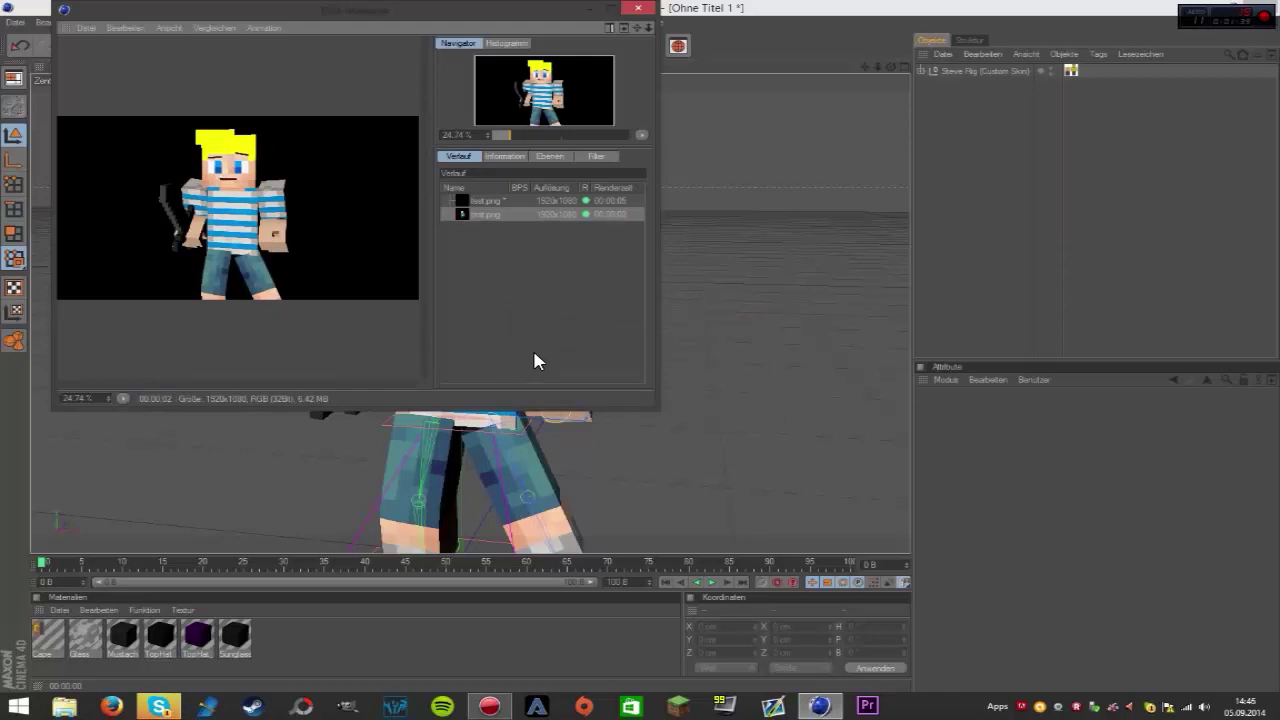
click(639, 10)
key(alt+F4)
click(713, 410)
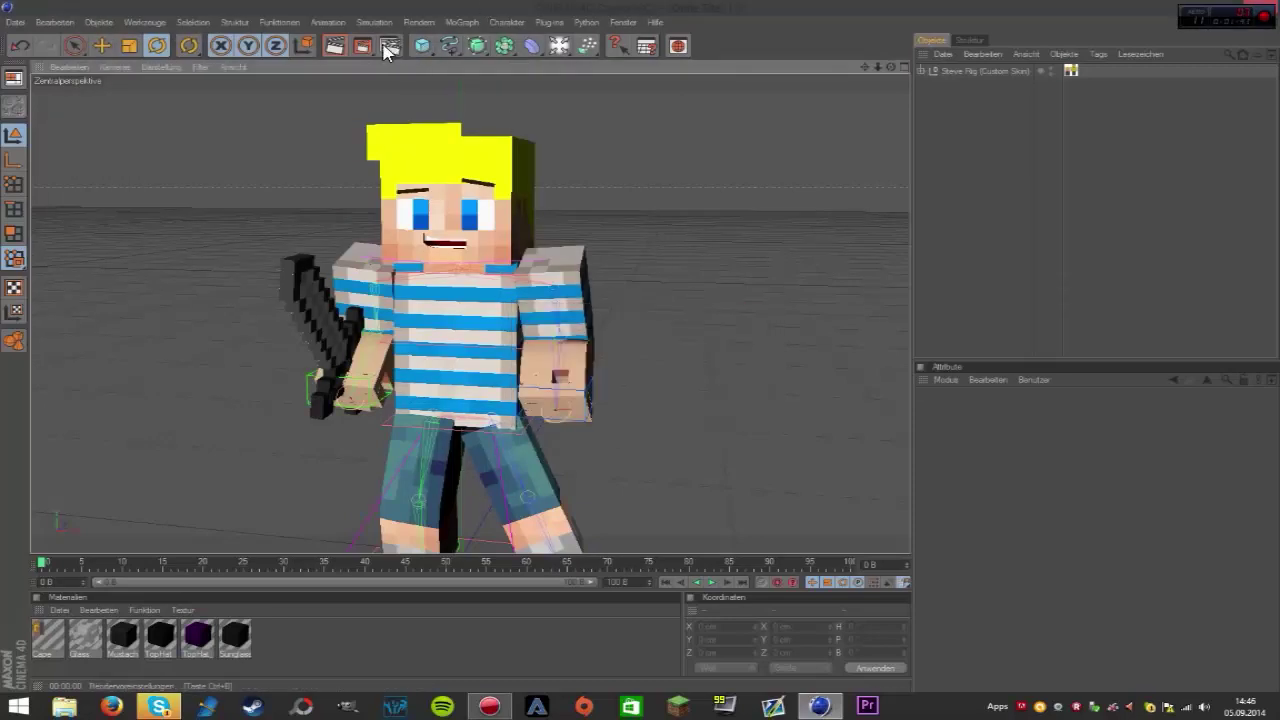
- Quit Cinema 4D without saving, inspect test.png, and open Cinema 4D Lightroom(skins).c4d
key(alt+F4)
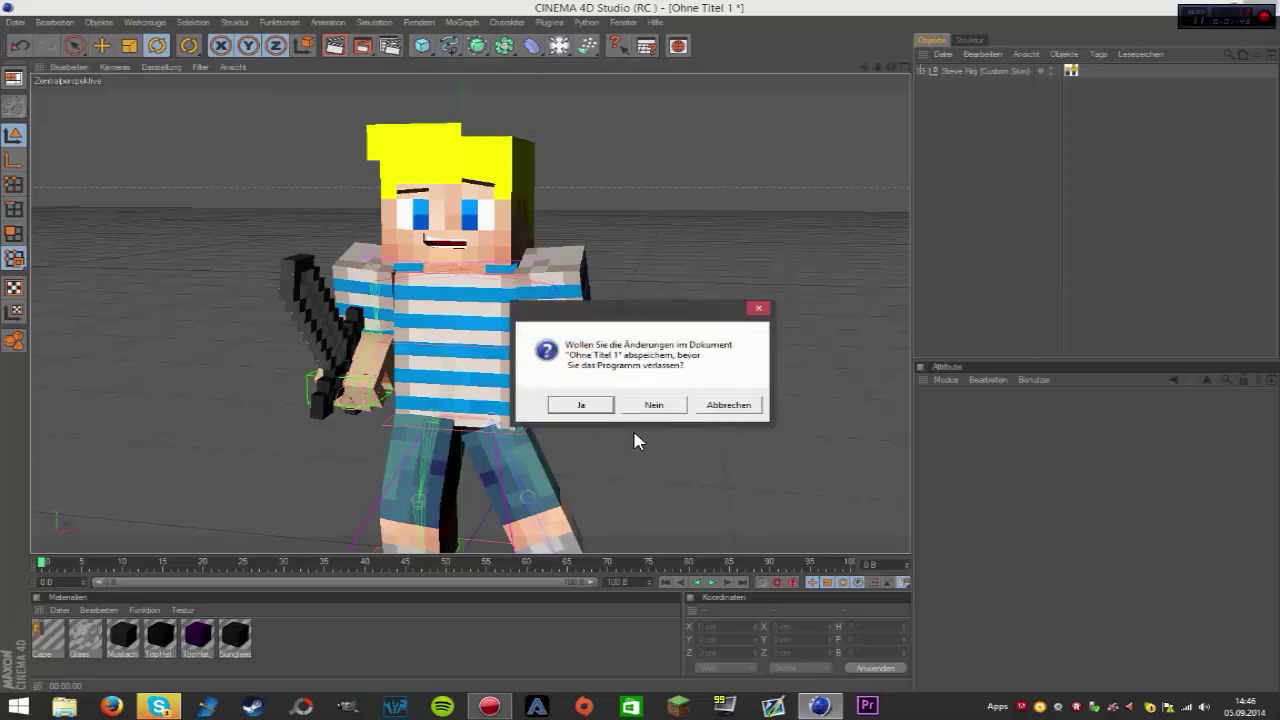
click(674, 404)
double_click(259, 484)
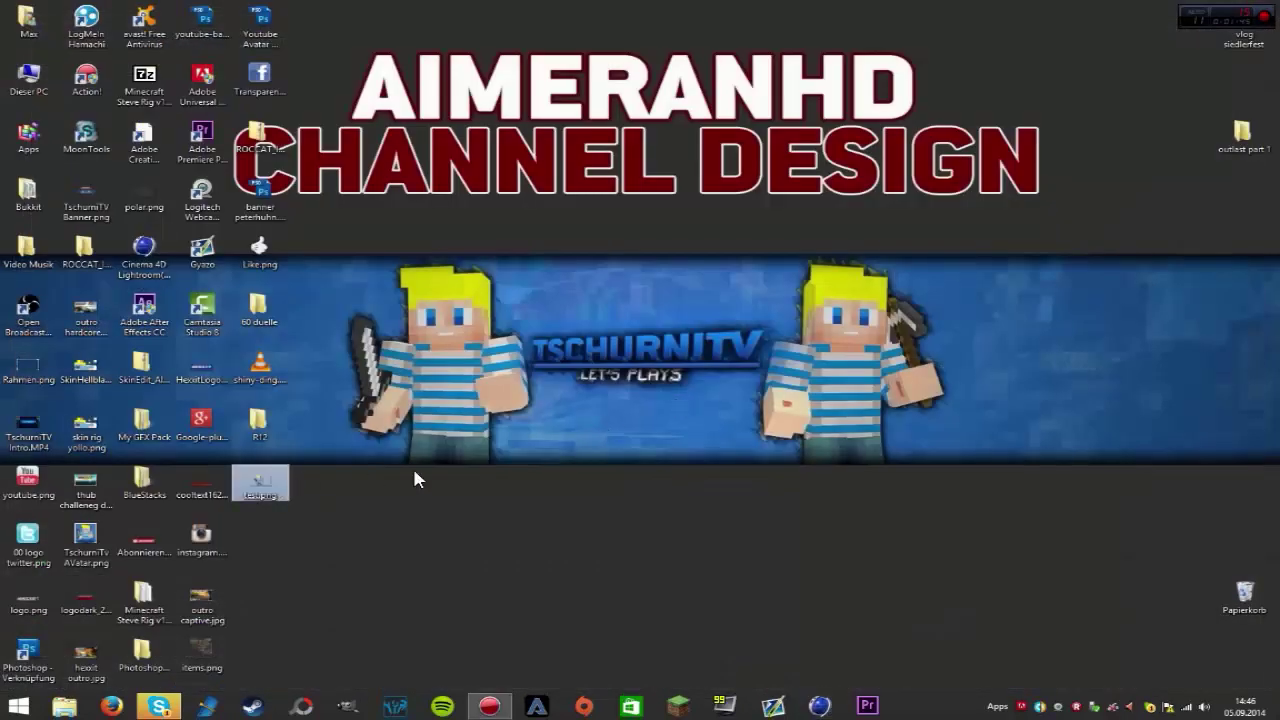
scroll(740, 375, up, 2)
scroll(730, 260, down, 2)
key(alt+F4)
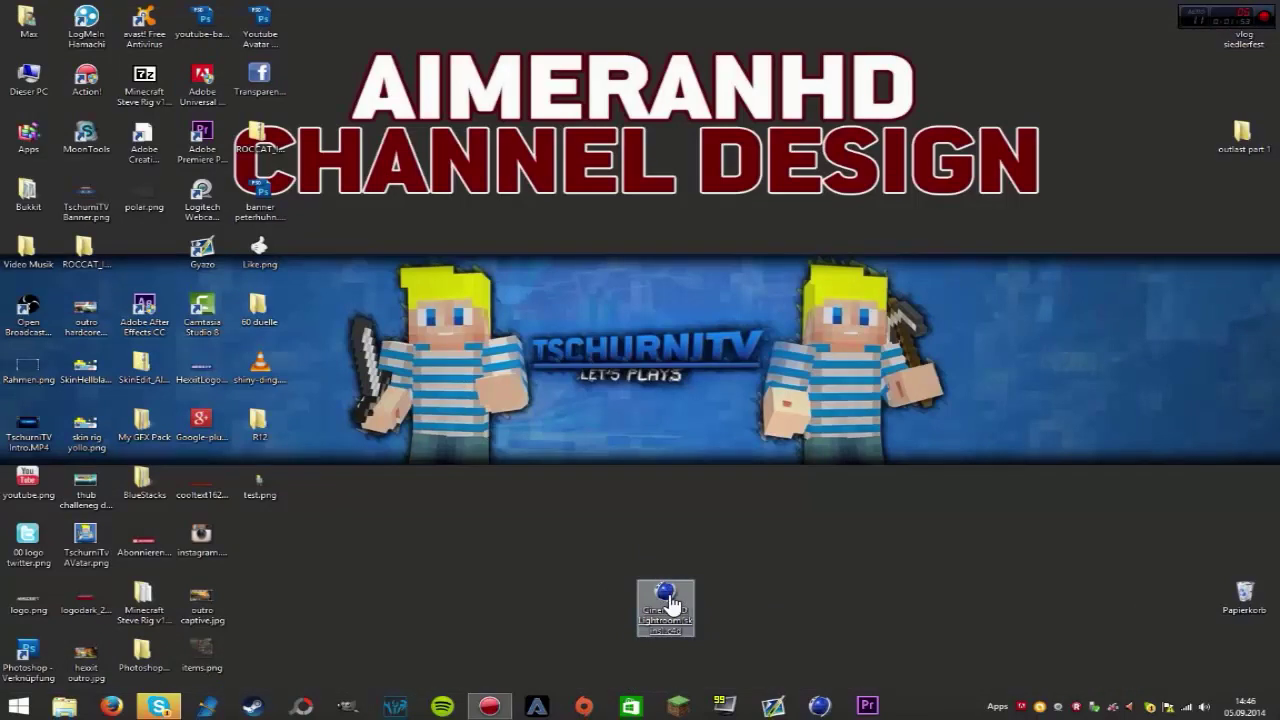
click(671, 602)
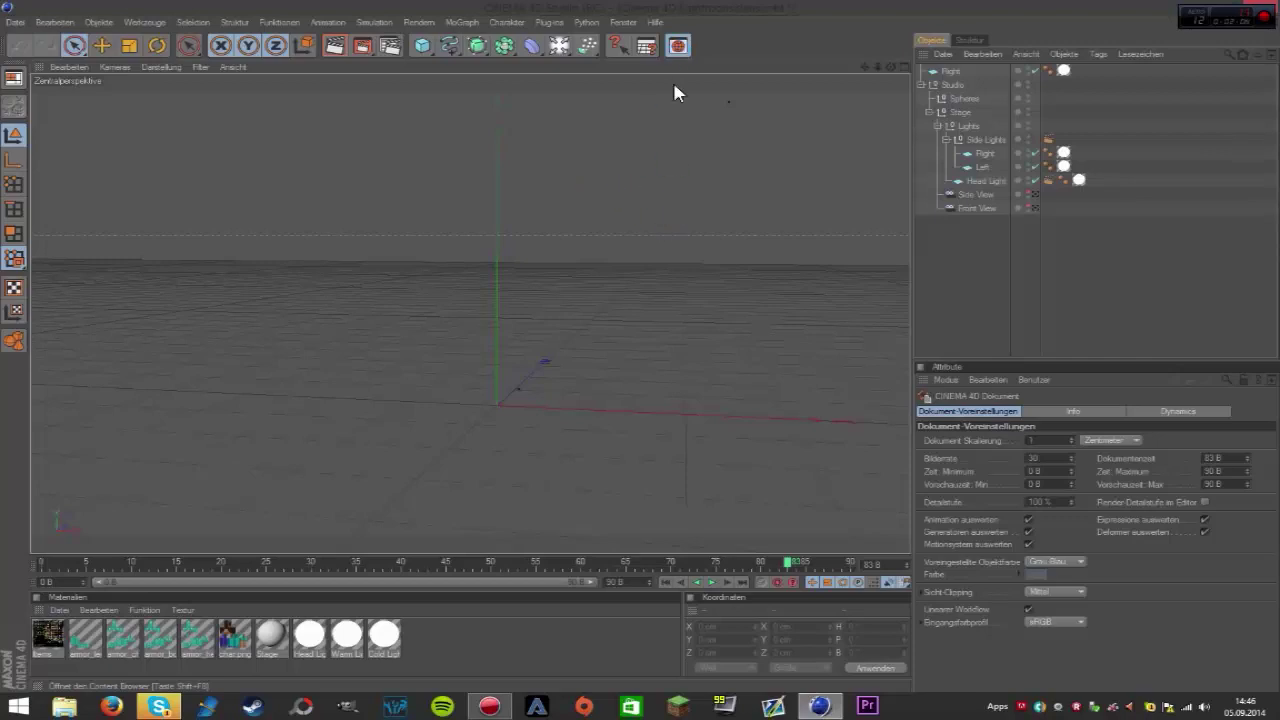
- Load Steve Rig (Custom Skin) into the scene from the content browser
click(677, 46)
double_click(415, 247)
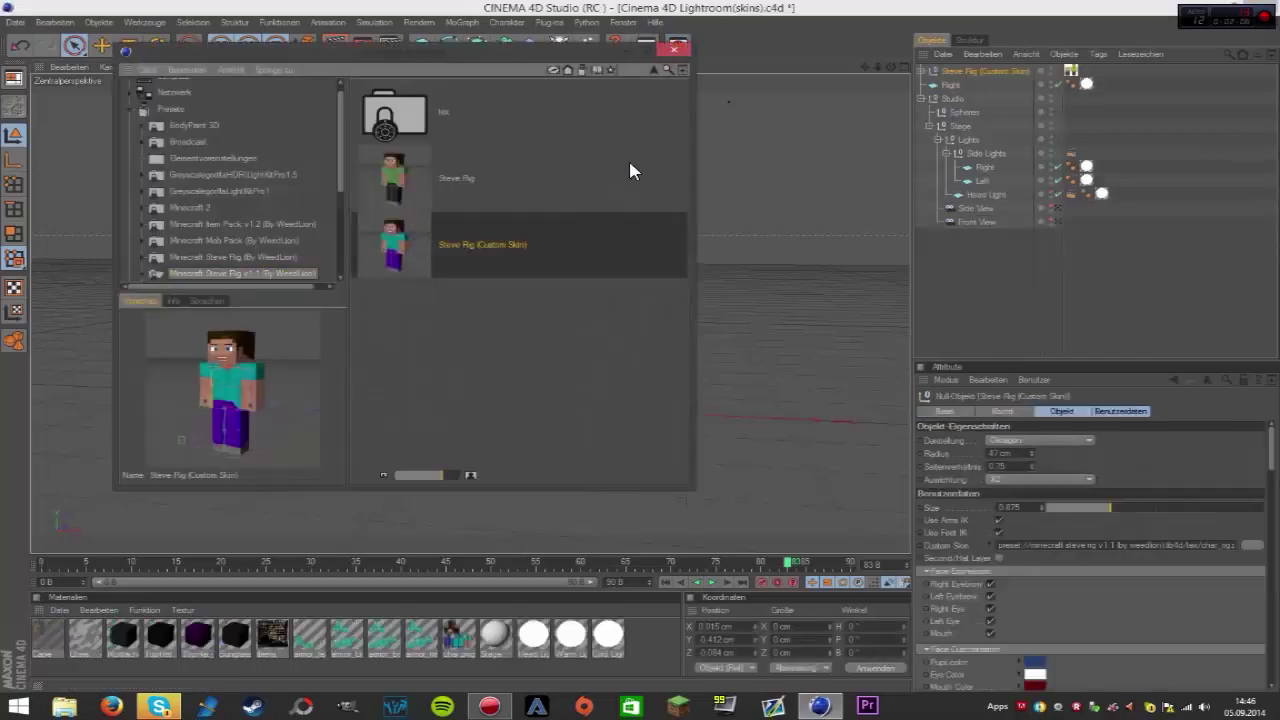
click(675, 48)
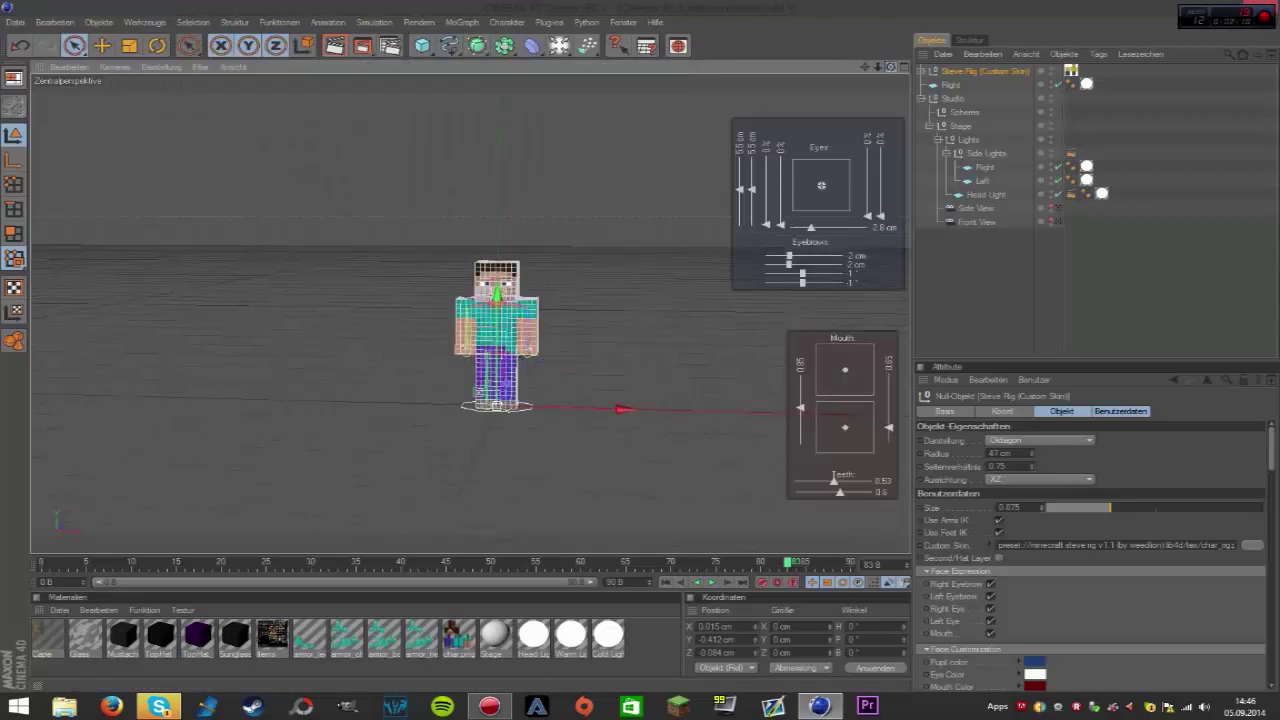
- Set the Steve rig's custom skin to skin rig yello.png from the Desktop
click(668, 231)
click(1000, 72)
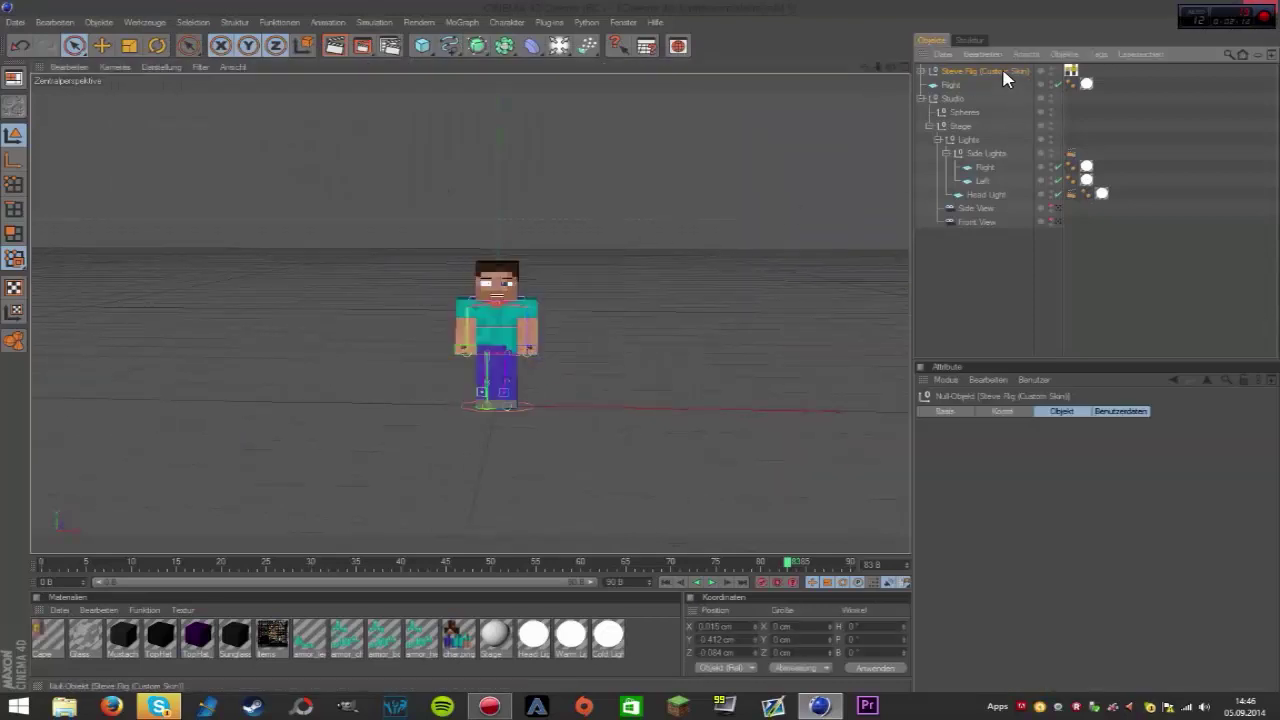
click(1251, 545)
click(61, 126)
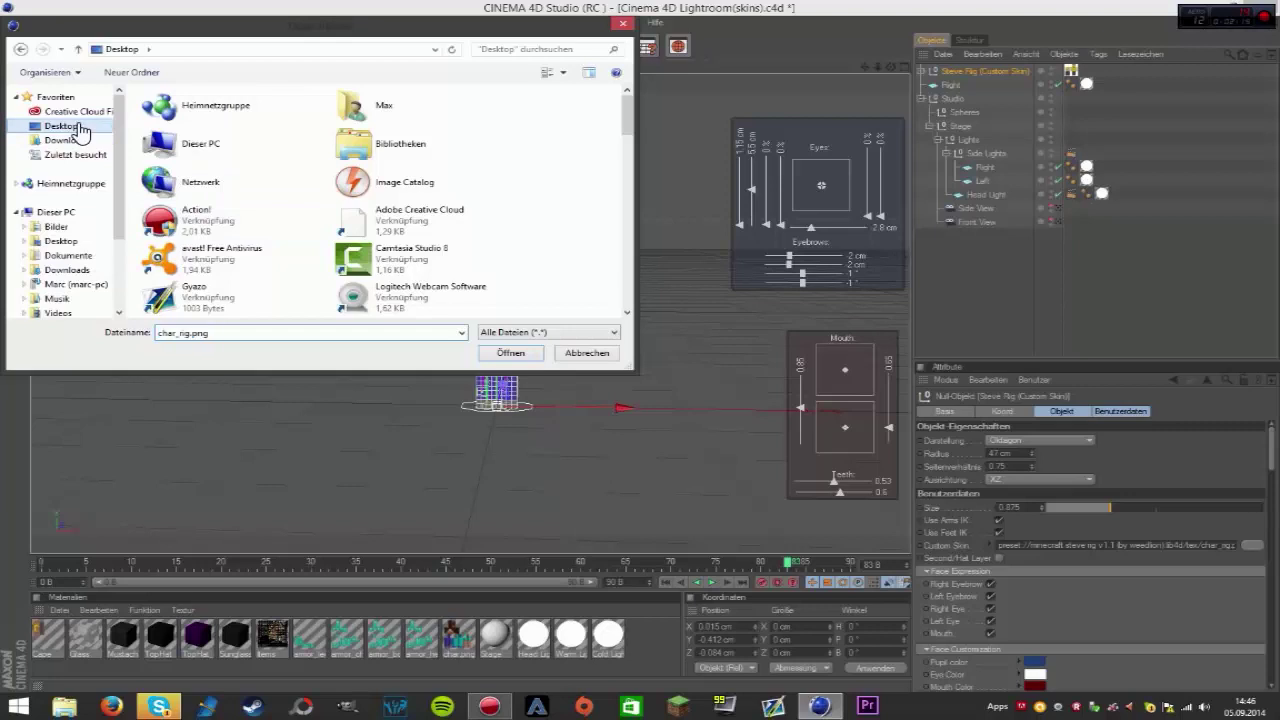
drag(628, 105, 632, 228)
scroll(632, 228, down, 3)
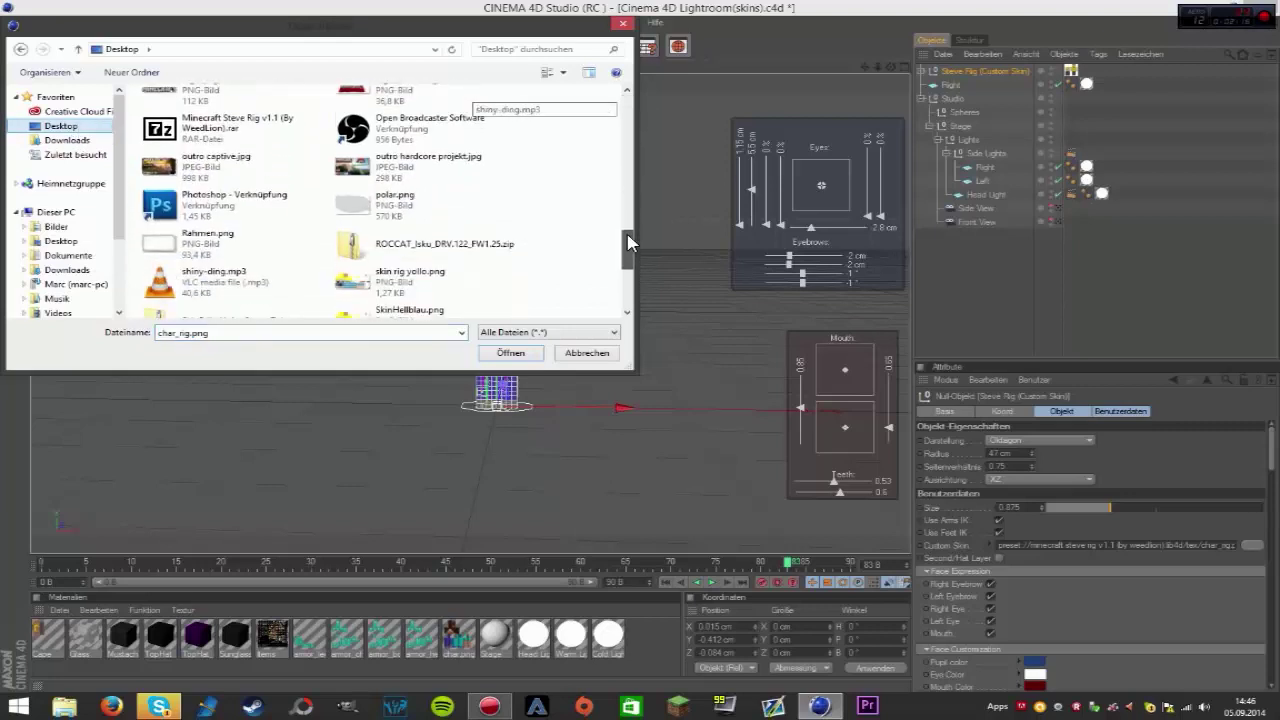
scroll(620, 250, down, 2)
double_click(434, 232)
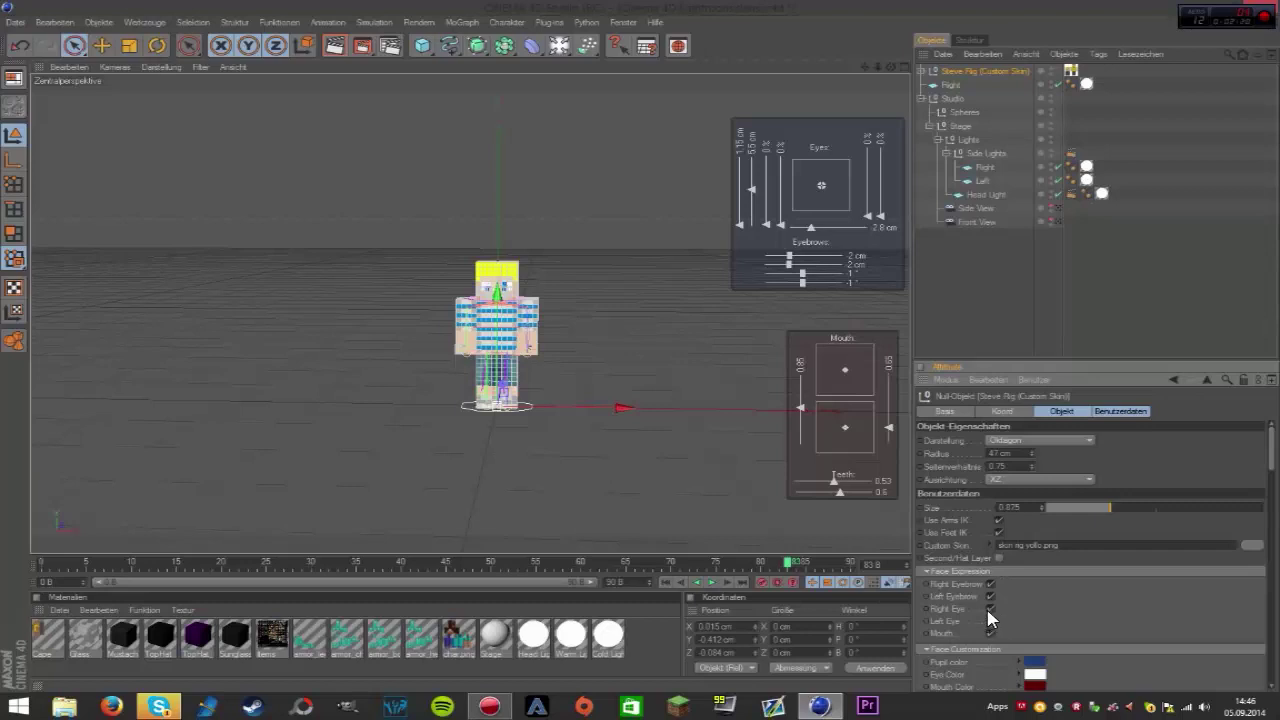
- Deselect the rig and bring up the render settings
click(674, 337)
scroll(674, 337, up, 3)
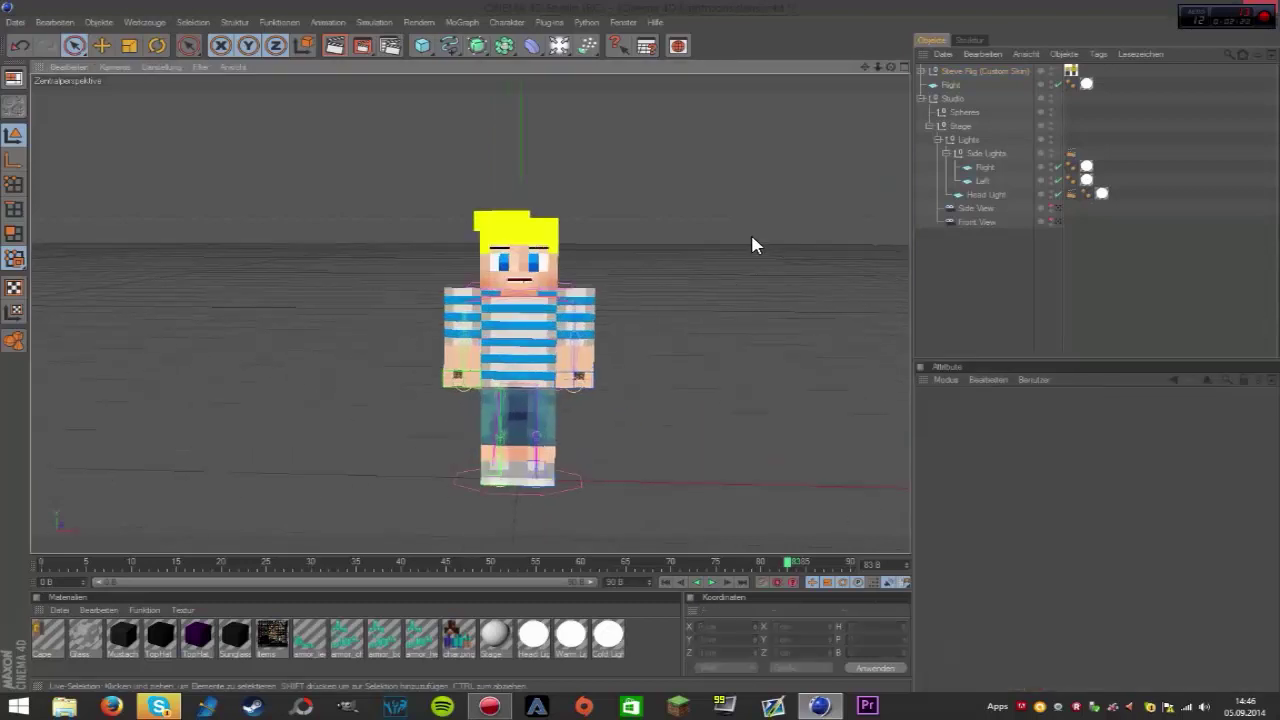
scroll(750, 230, up, 3)
click(389, 46)
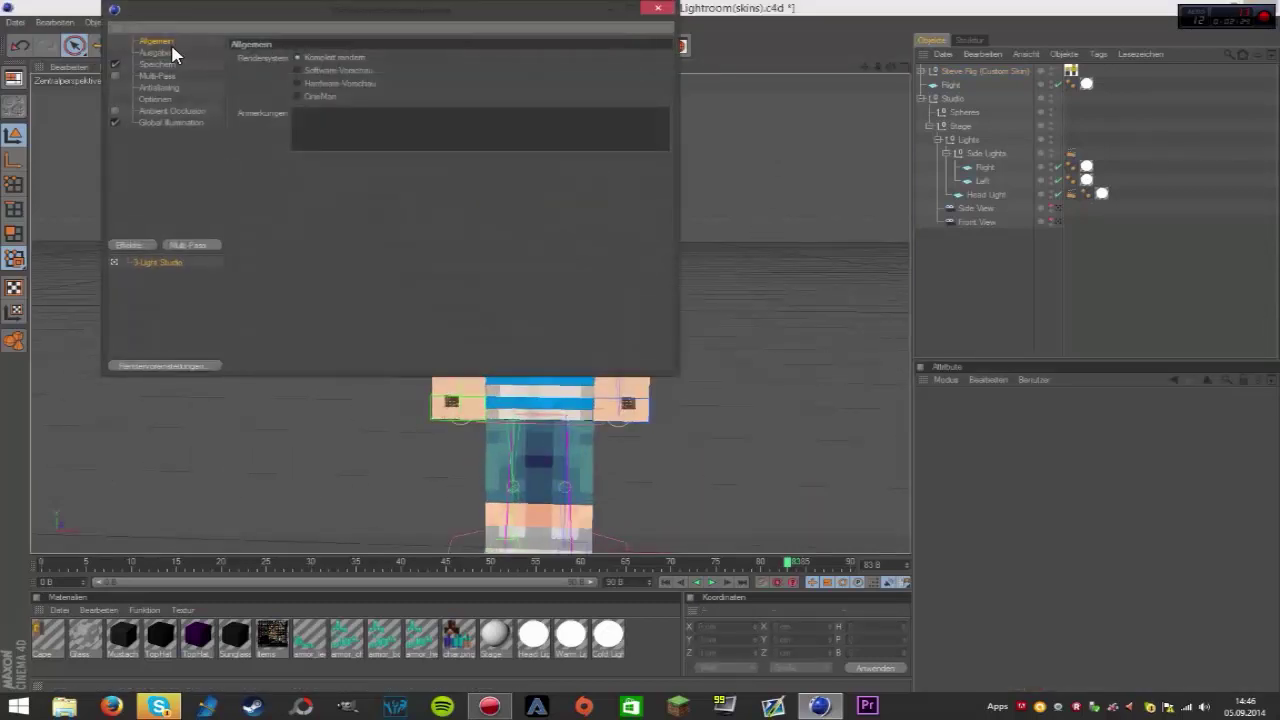
- Review the 1920×1080 output and Irradiance Cache, keeping samples Hoch and density Delaunay hoch
click(158, 52)
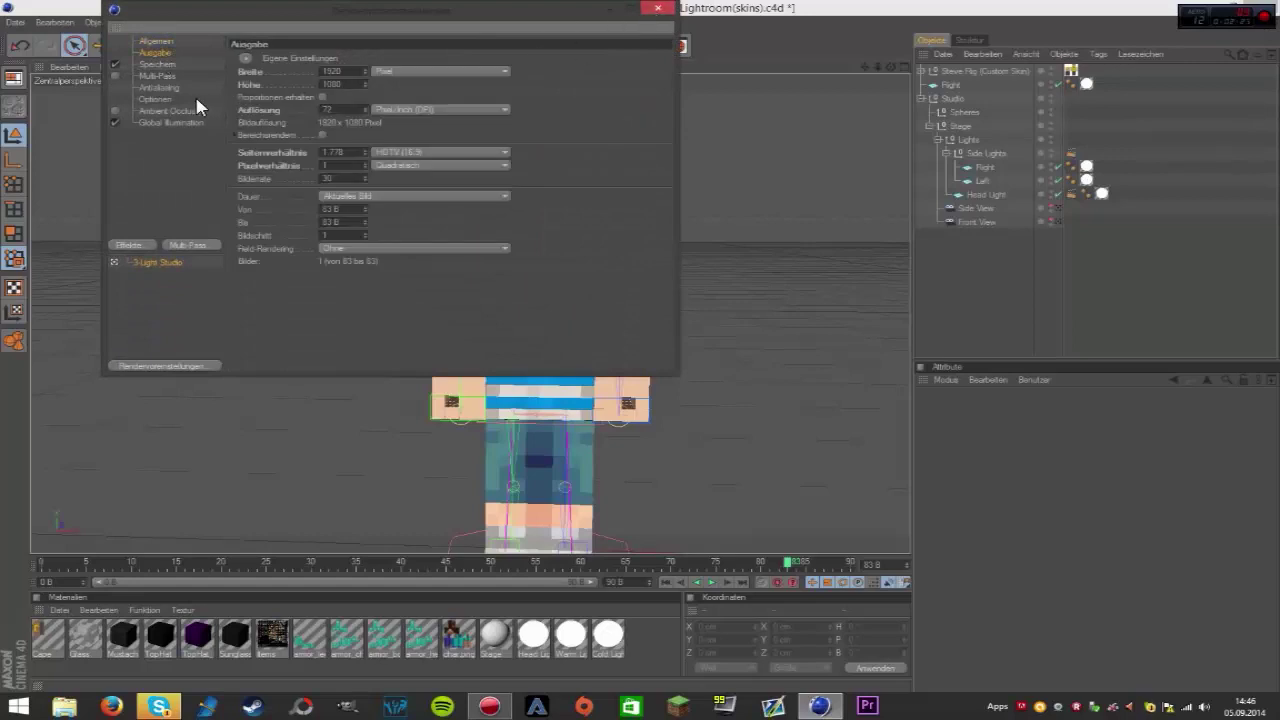
click(168, 122)
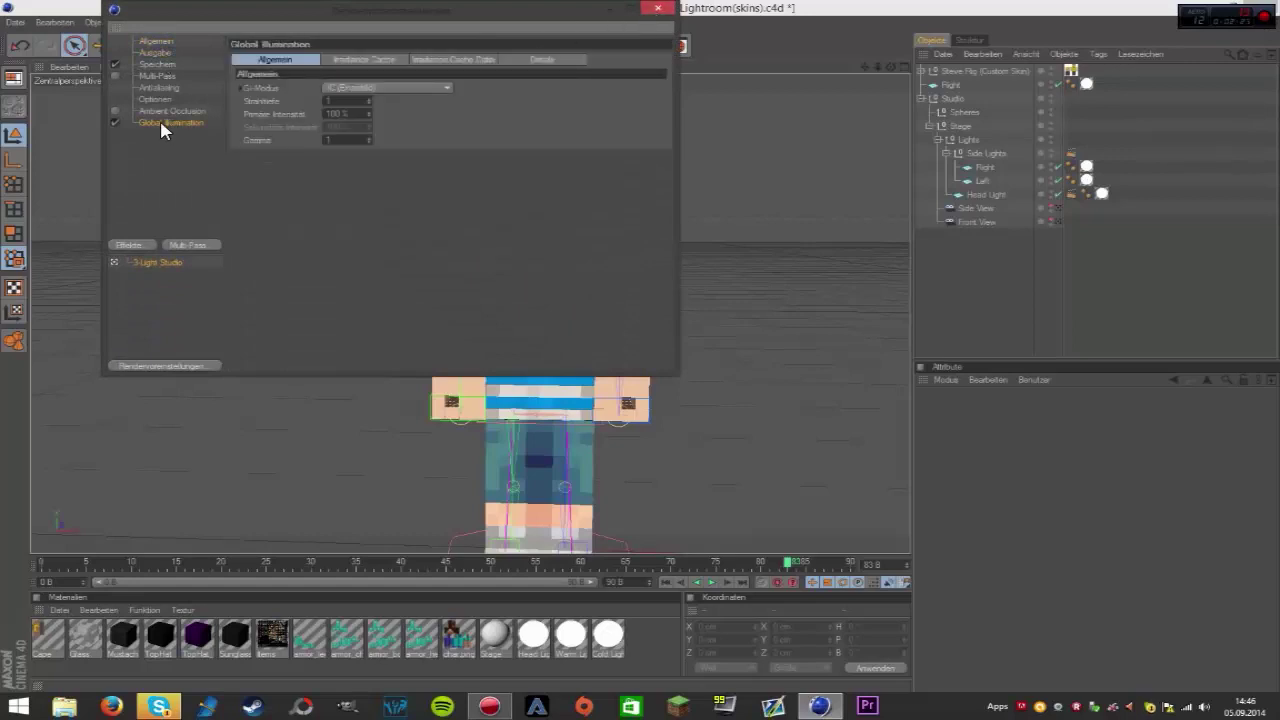
click(362, 62)
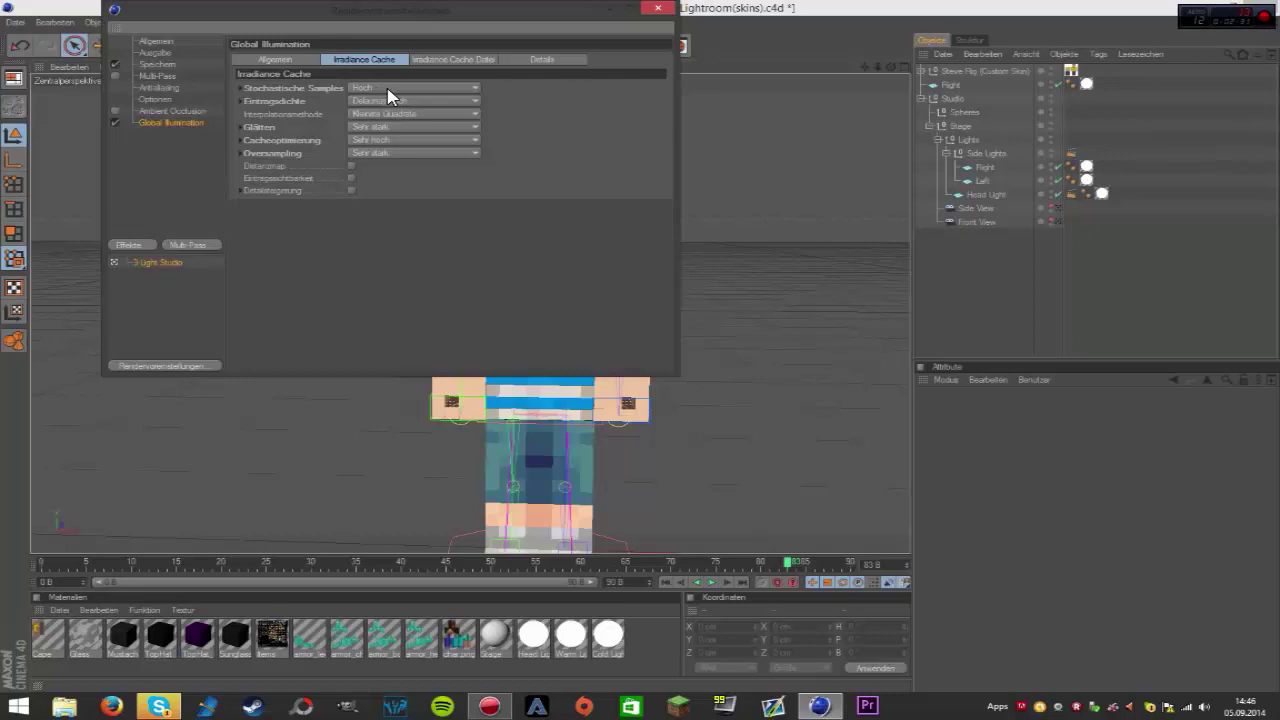
click(388, 89)
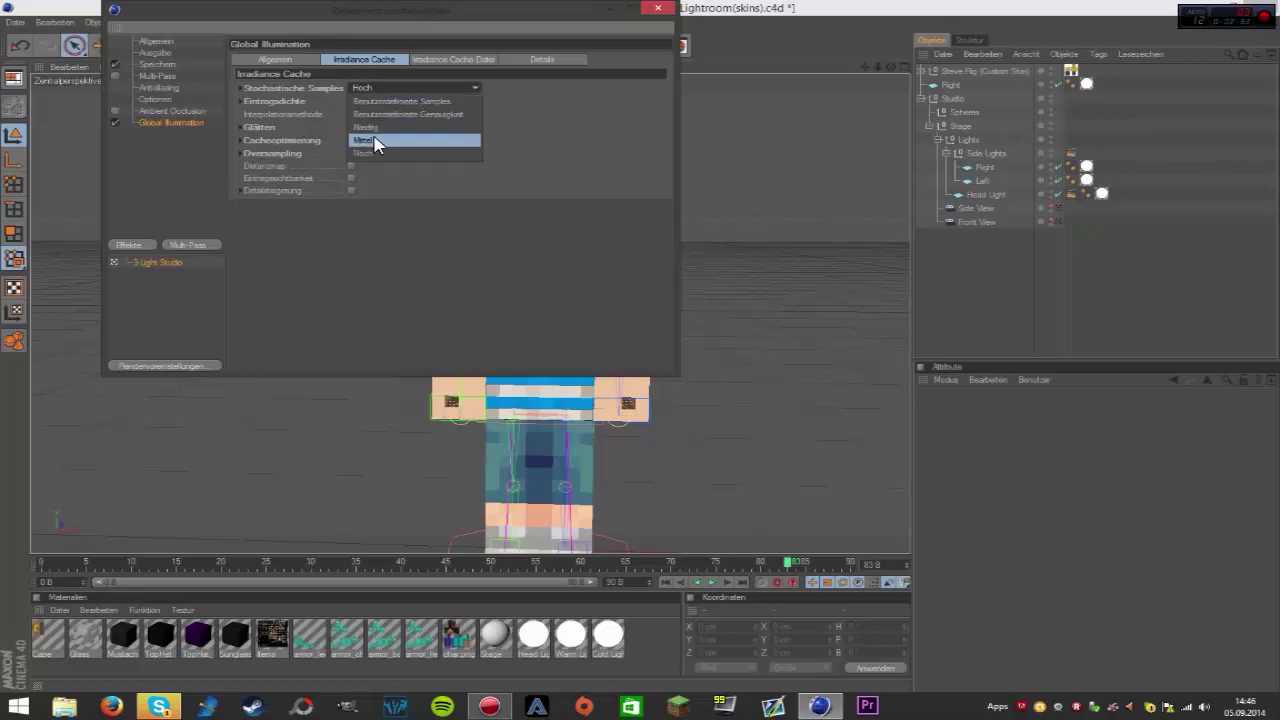
click(385, 90)
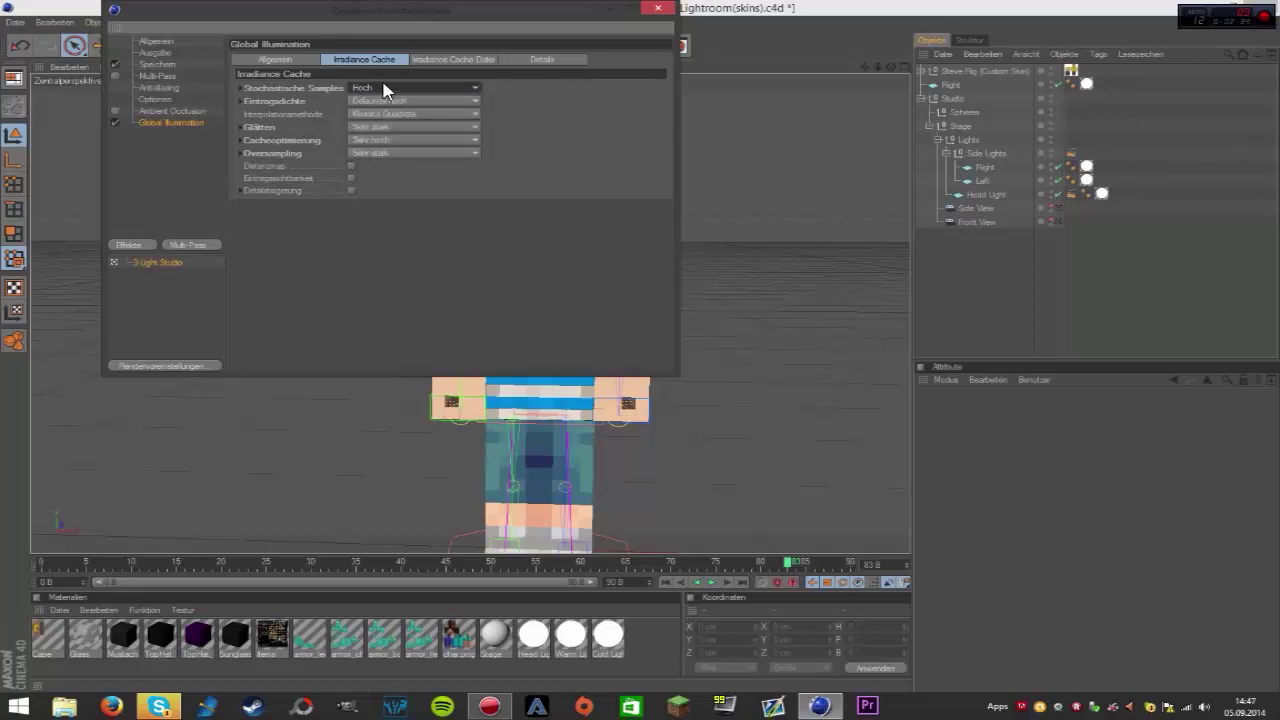
click(455, 60)
click(400, 60)
click(398, 104)
click(397, 106)
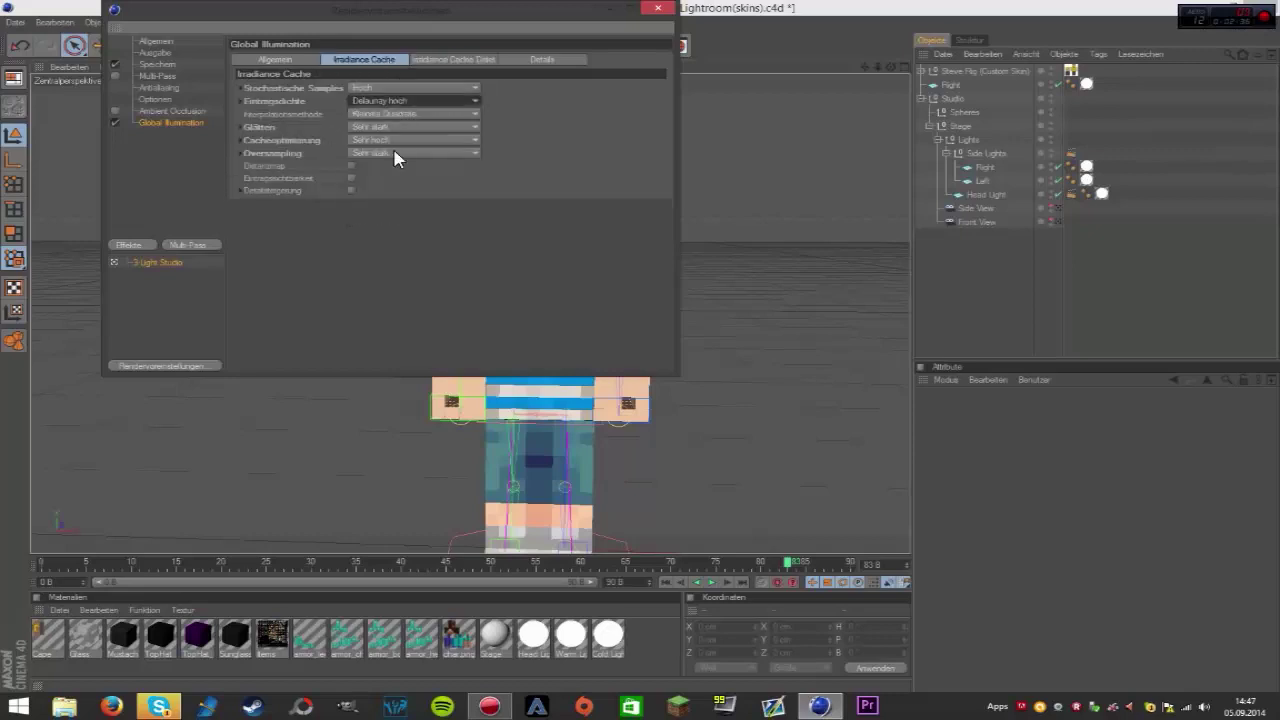
- Toggle Global Illumination and browse the effects list without adding an effect
click(116, 122)
click(145, 246)
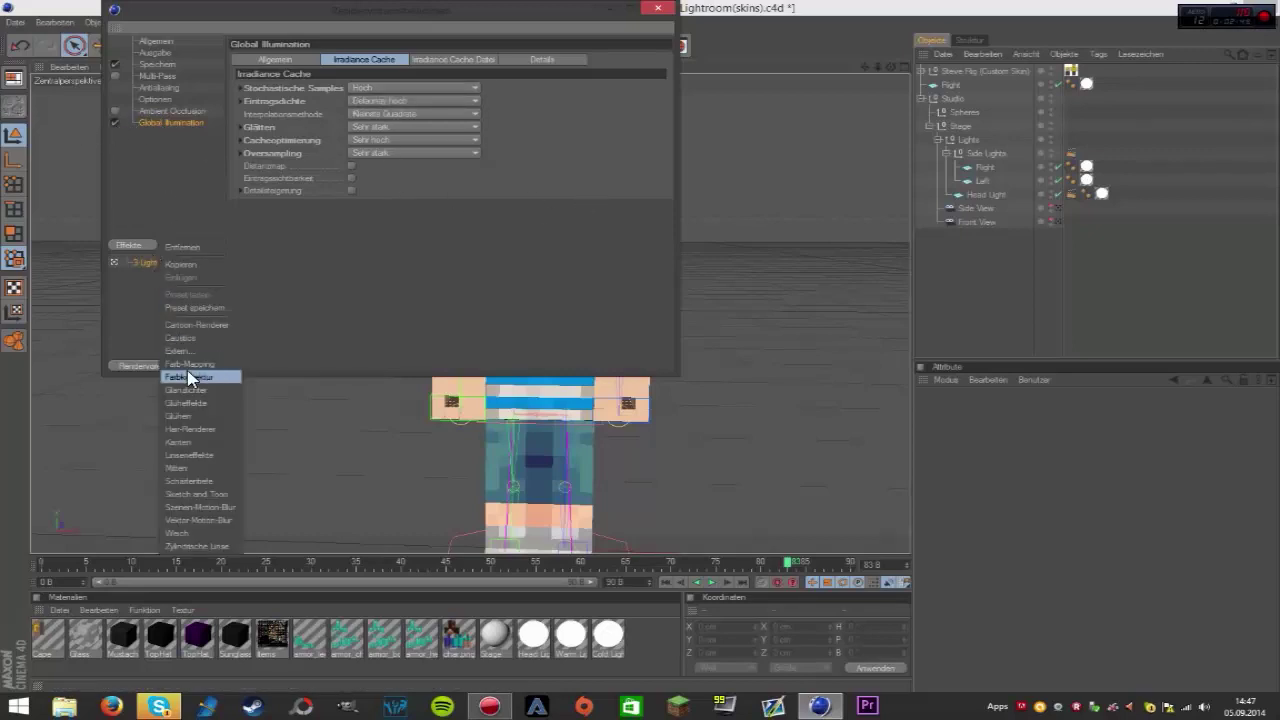
click(168, 183)
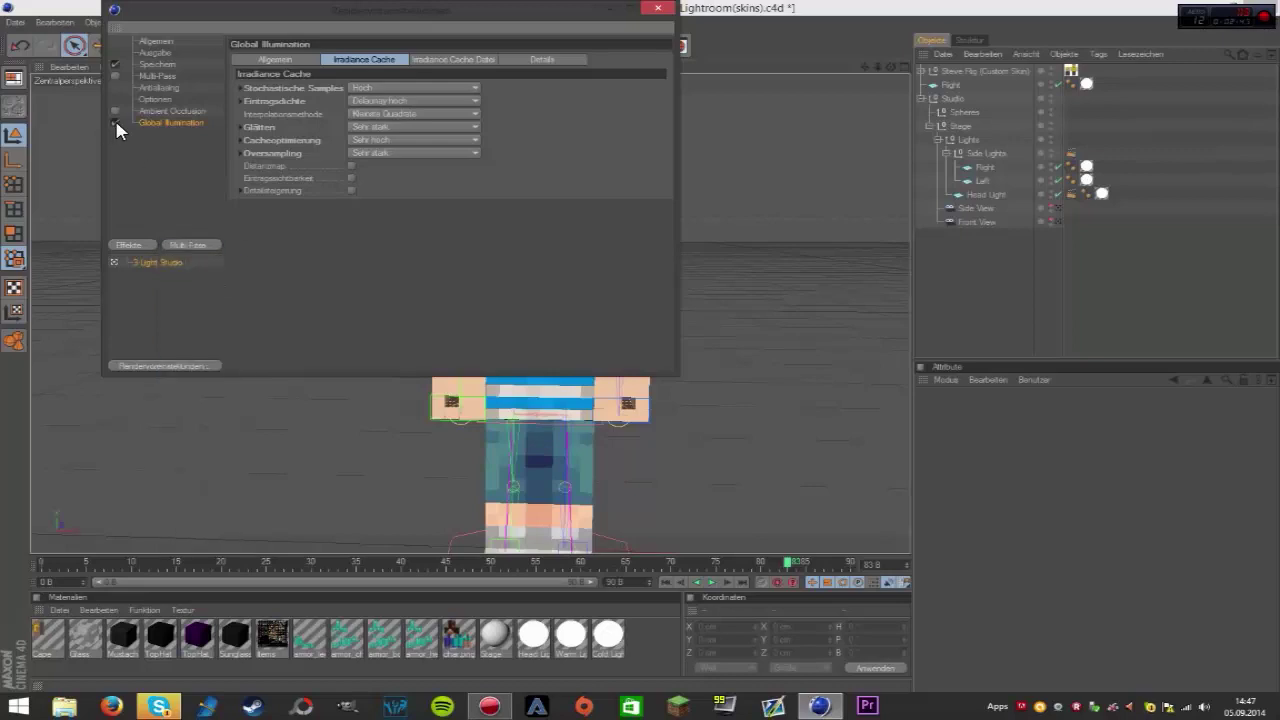
click(657, 8)
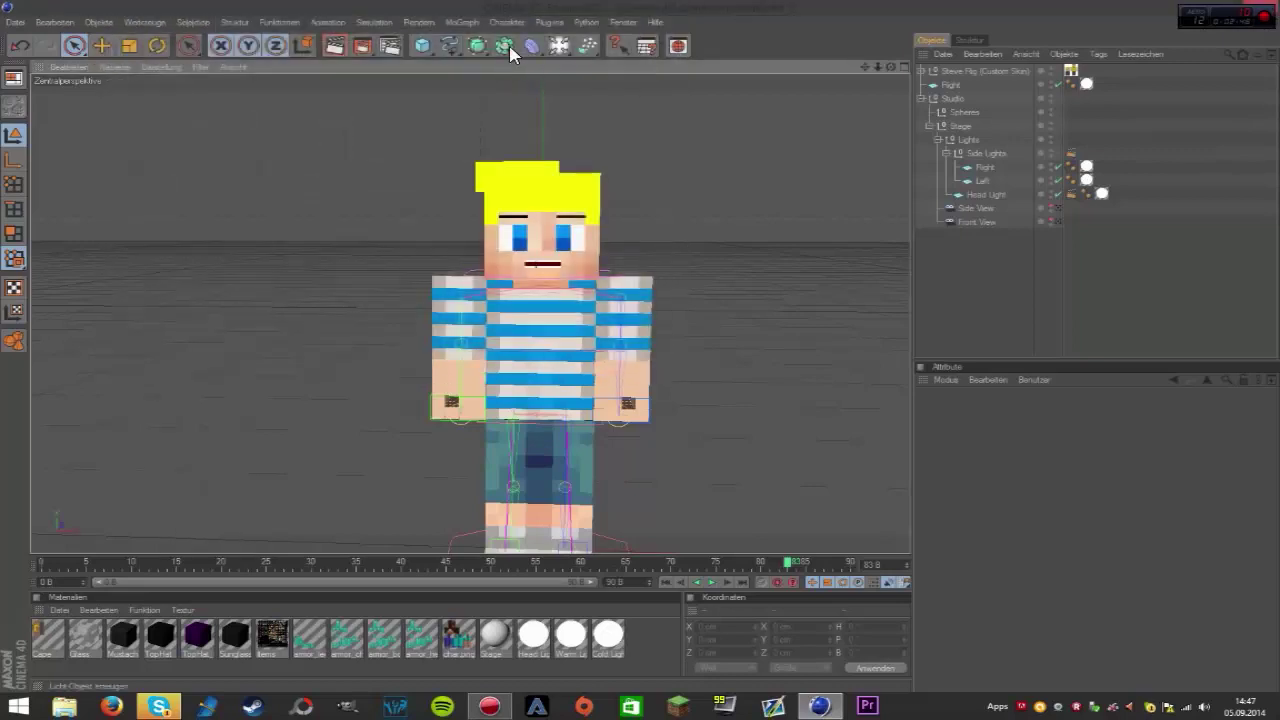
- Check the PNG save settings and save location, then close Render Settings
click(390, 48)
click(157, 64)
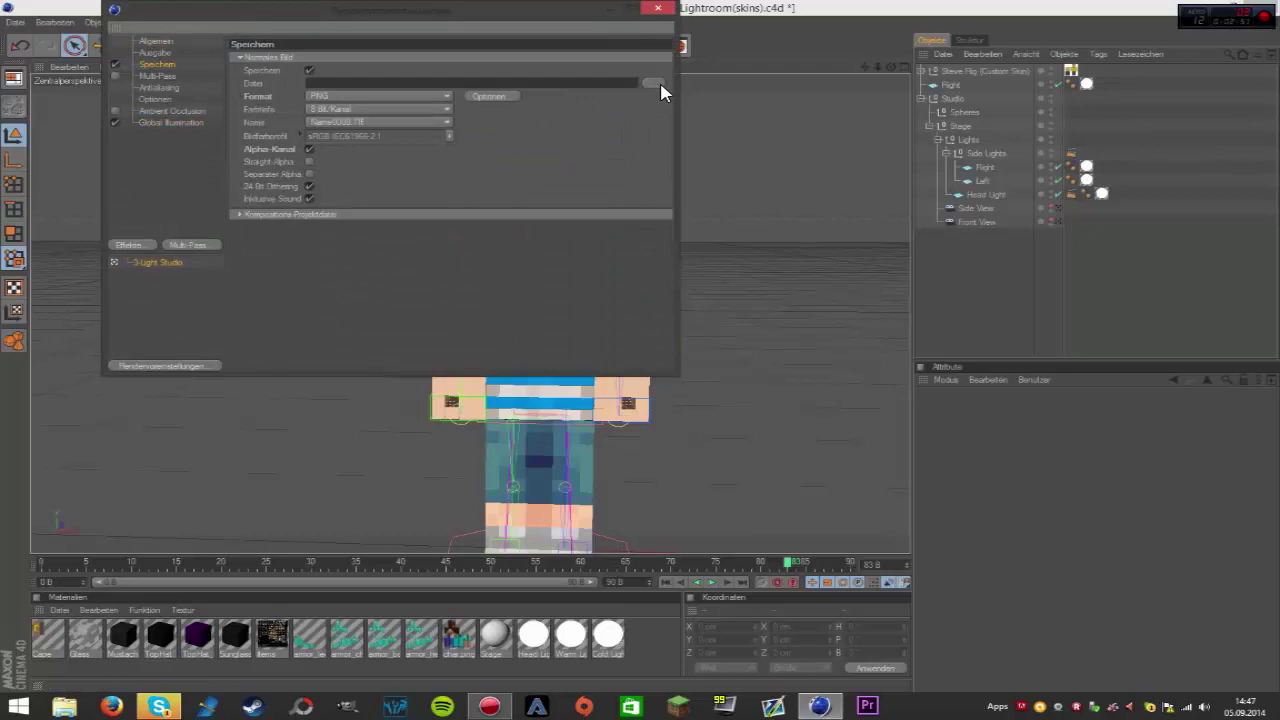
click(652, 83)
click(605, 357)
click(657, 8)
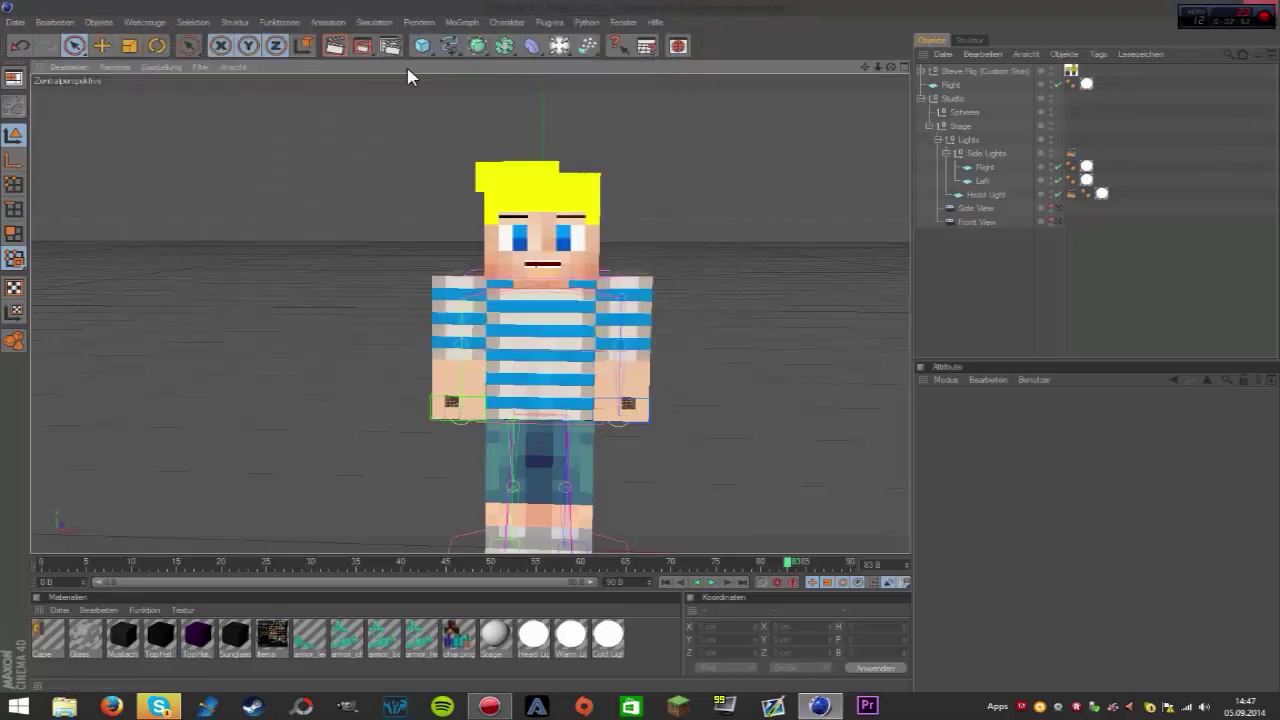
- Render the Lightroom scene's active viewport with Render View
click(336, 46)
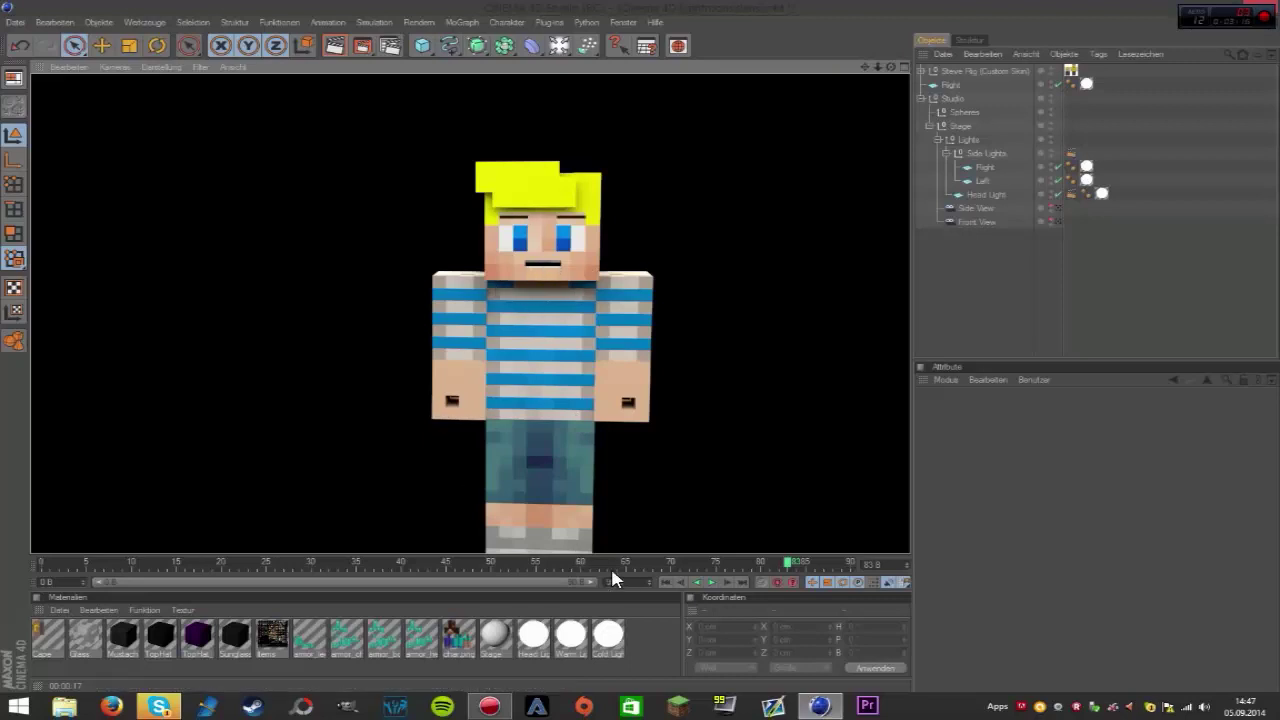
- Quit Cinema 4D at the save prompt, then open and close the Skype group chat twice
key(alt+F4)
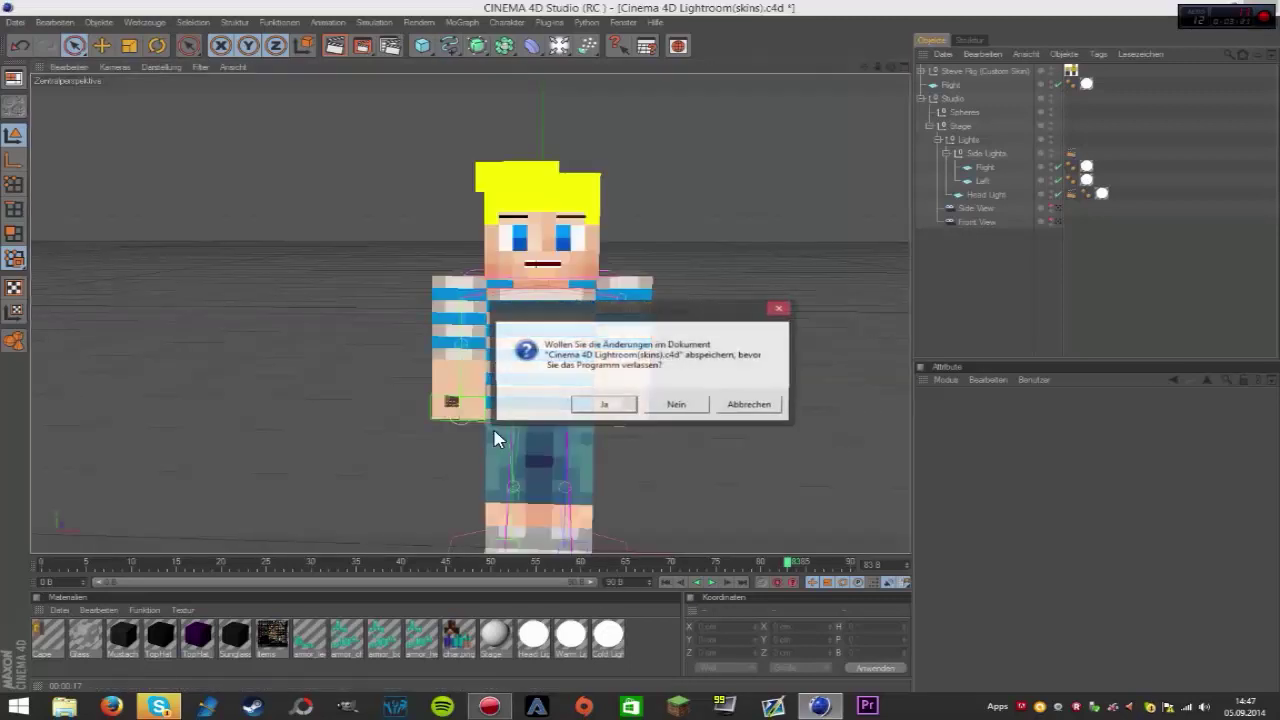
click(686, 406)
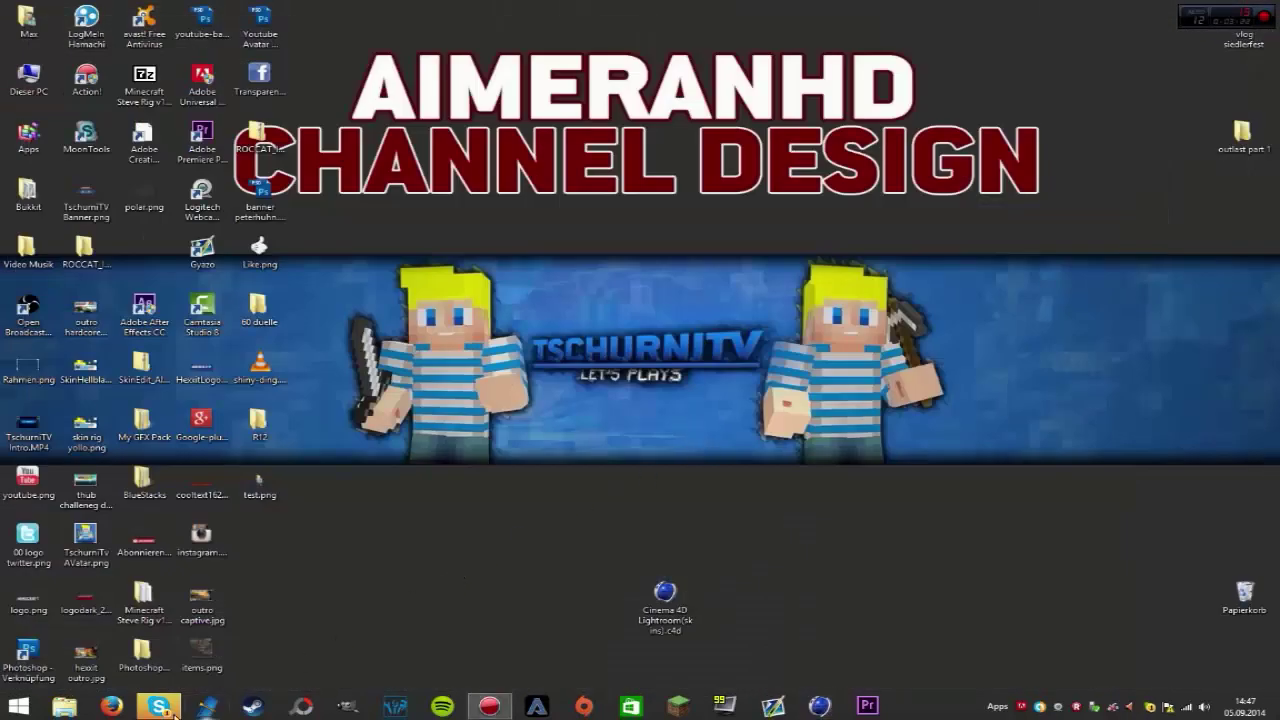
click(176, 708)
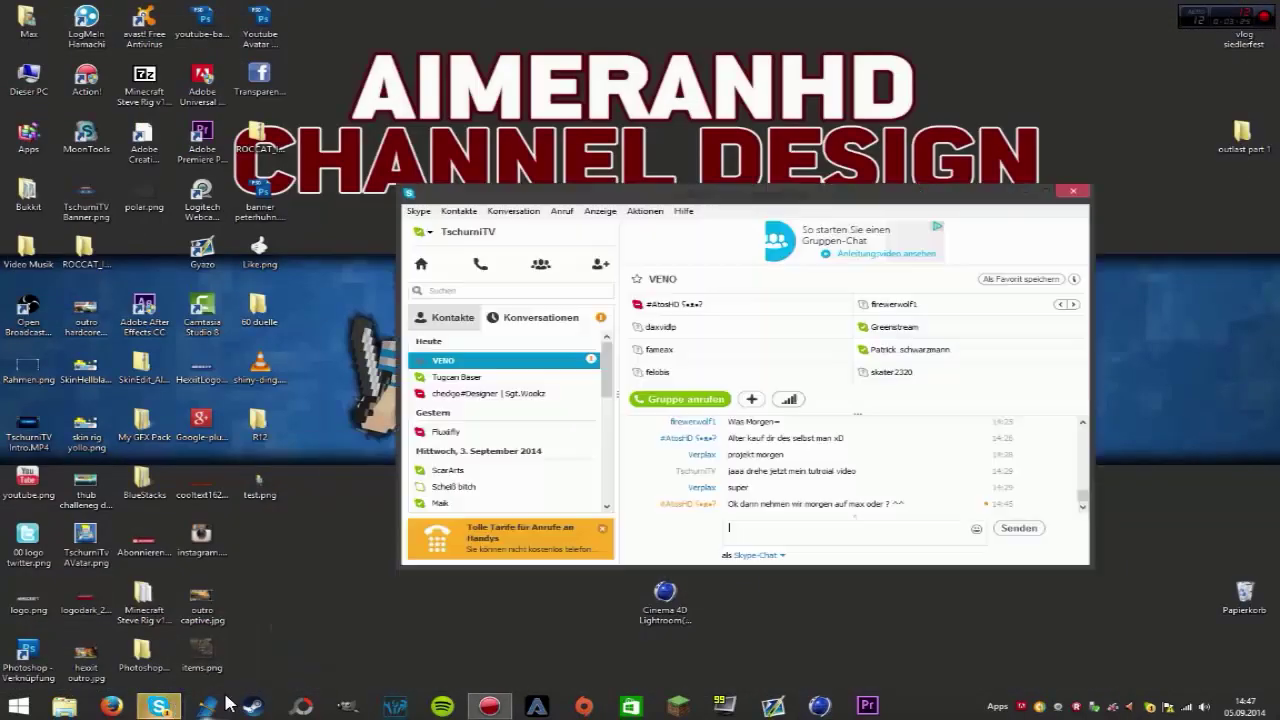
click(1072, 191)
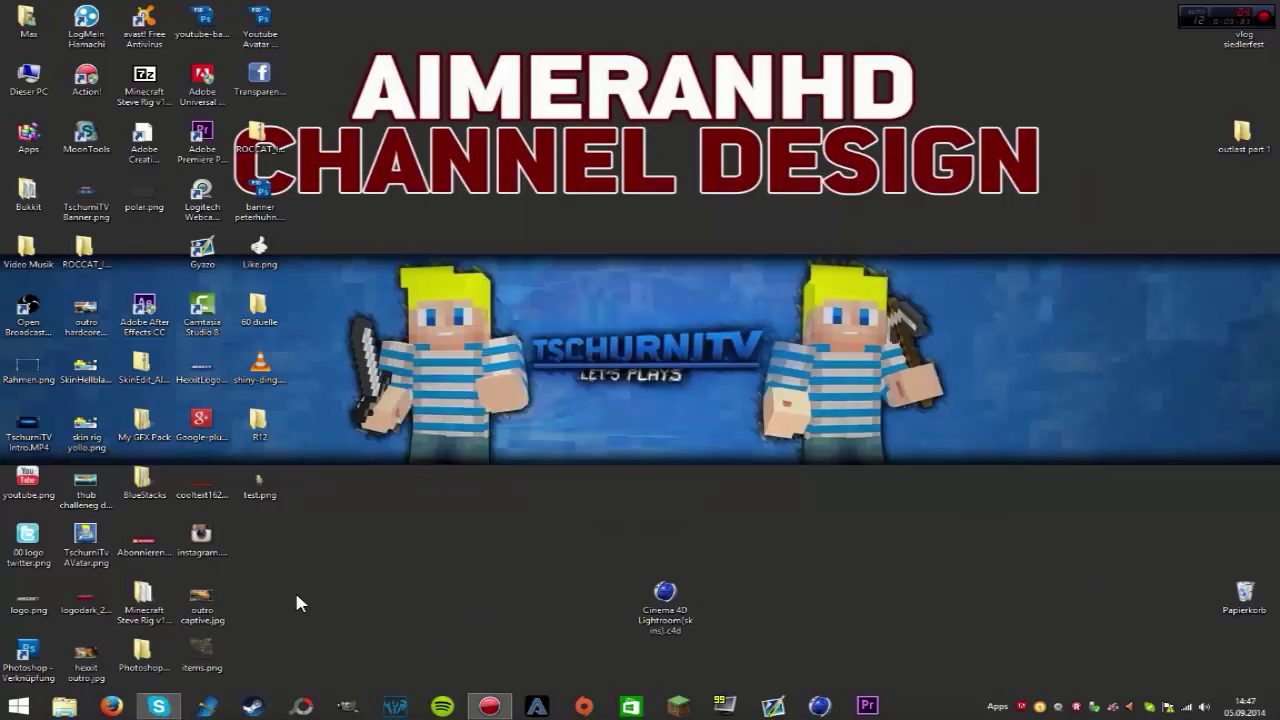
click(160, 705)
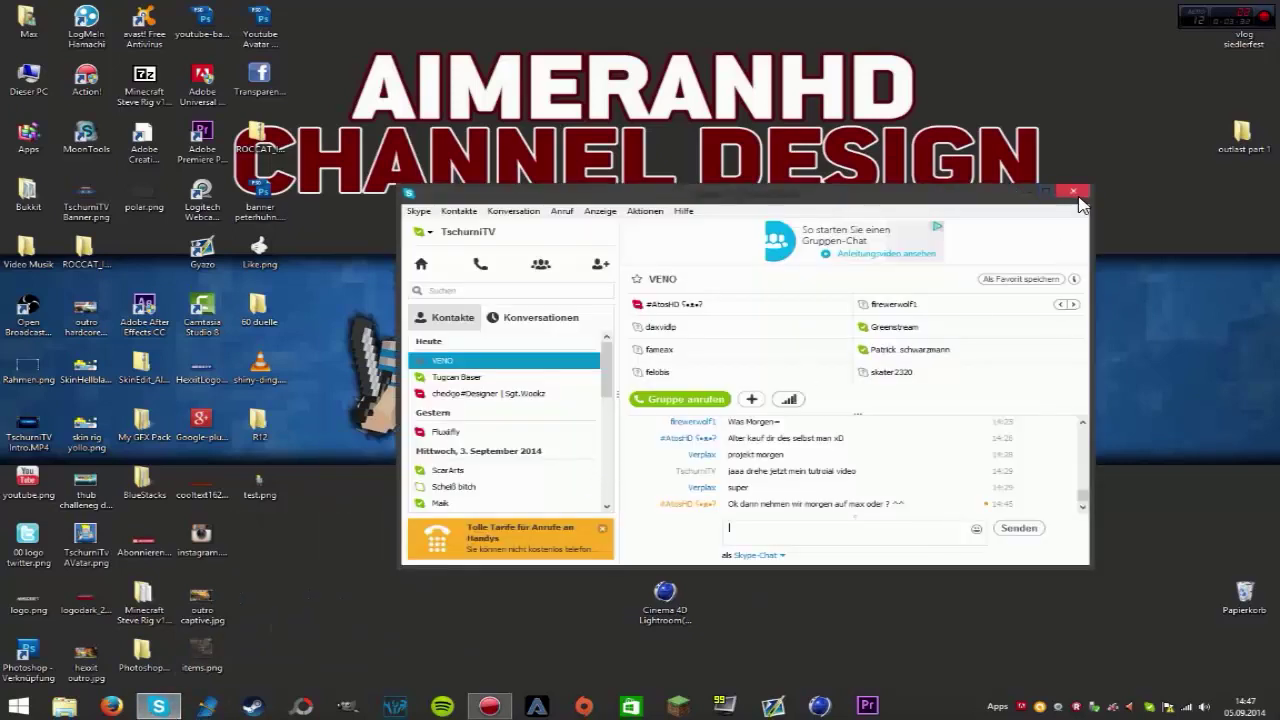
click(1072, 191)
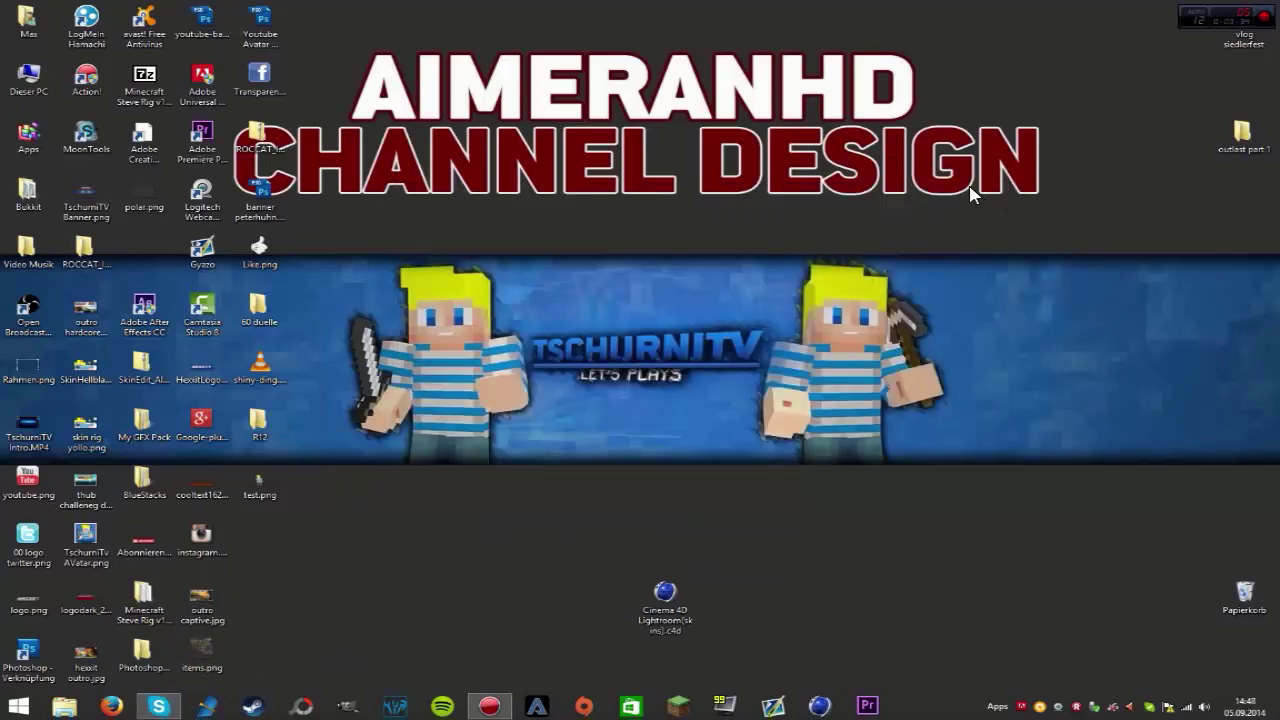